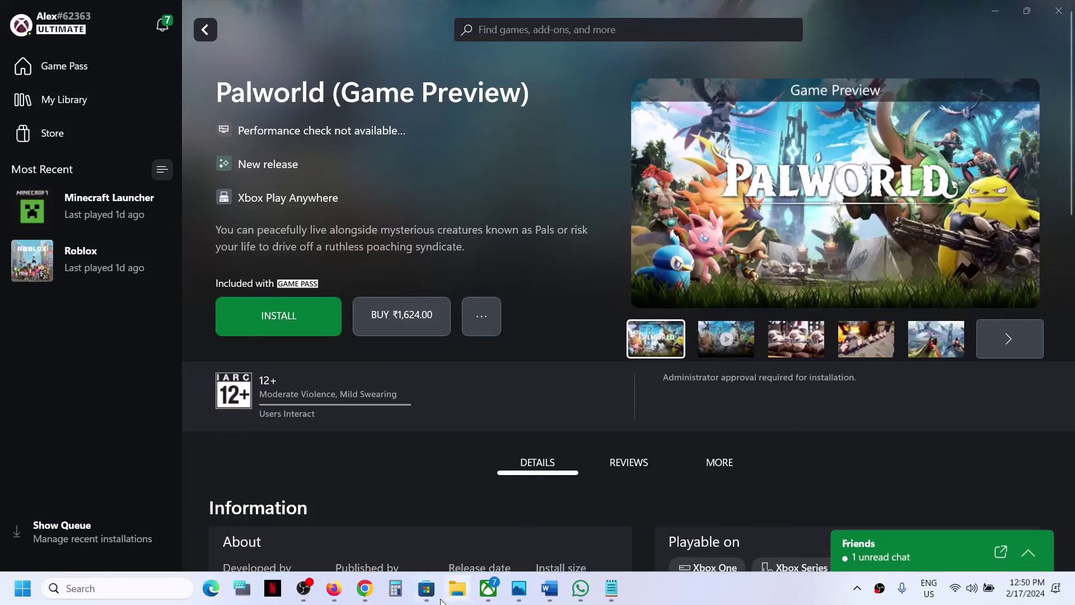
Restore the Word notes and highlight the error code 0x87E0000D in the heading
click(559, 595)
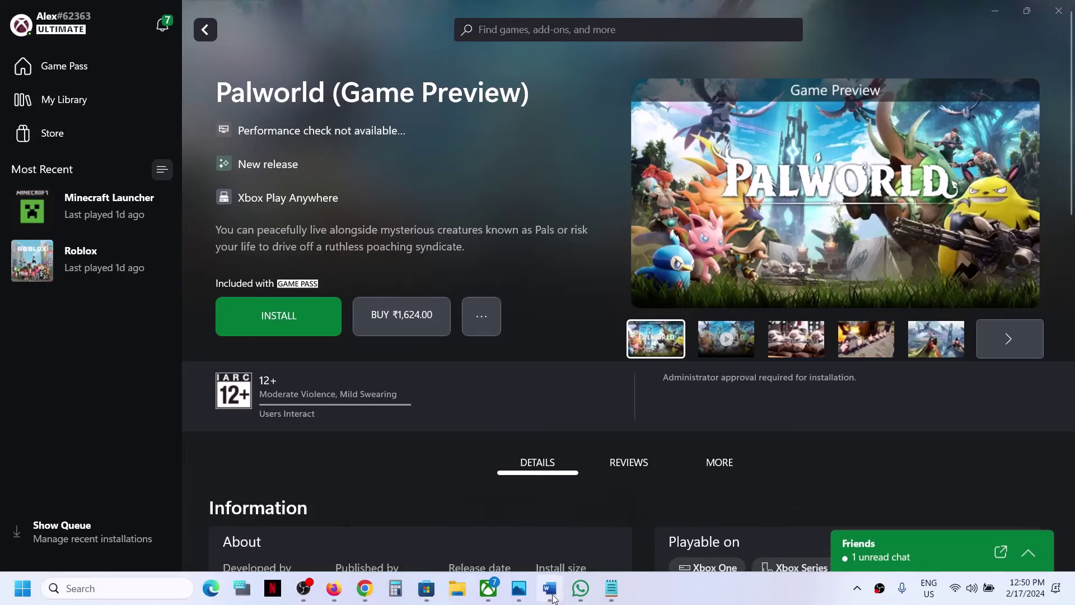
drag(43, 302, 287, 294)
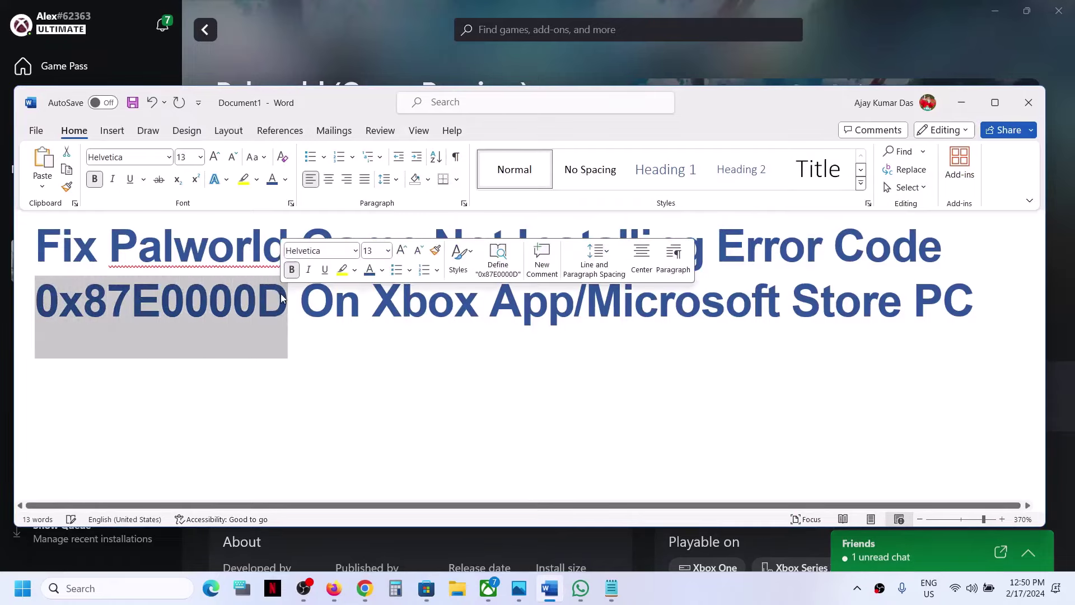
Highlight the Step 1 advice to use one account in Store and Xbox App, then switch to Microsoft Store
click(964, 102)
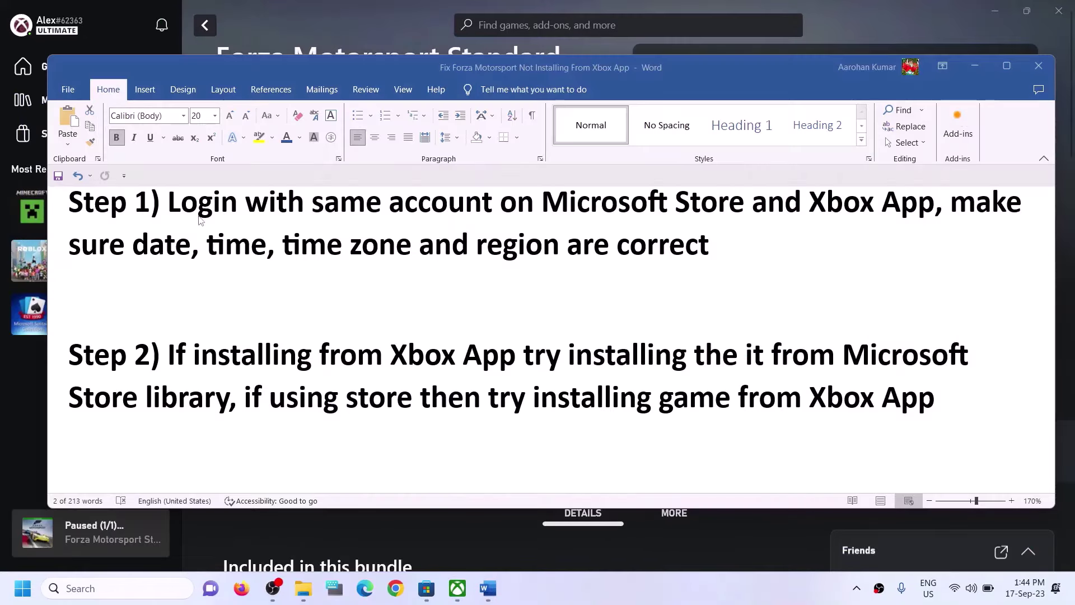
drag(168, 203, 903, 202)
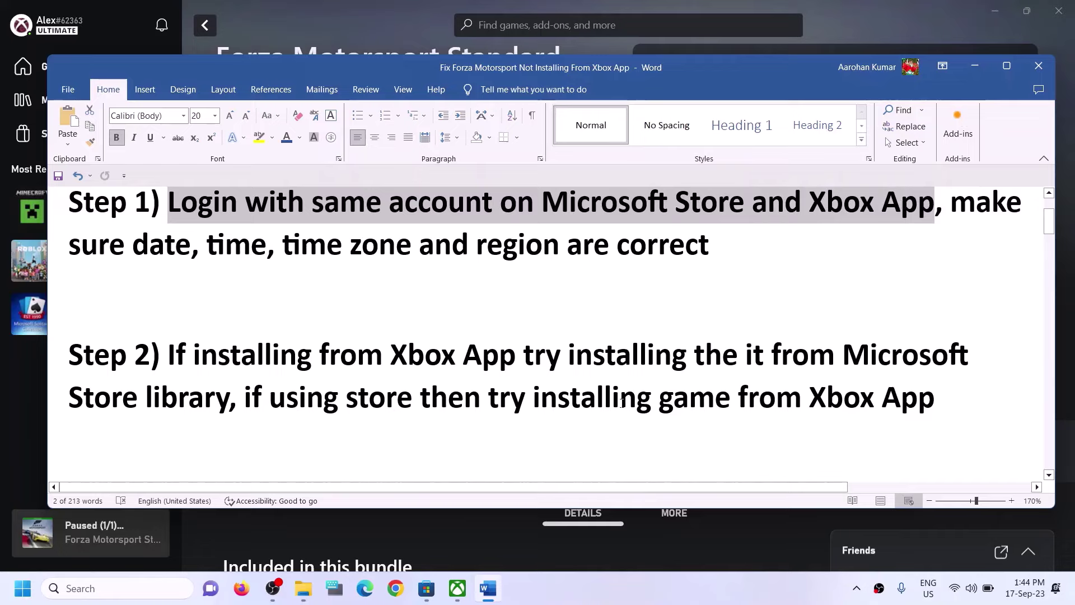
click(432, 591)
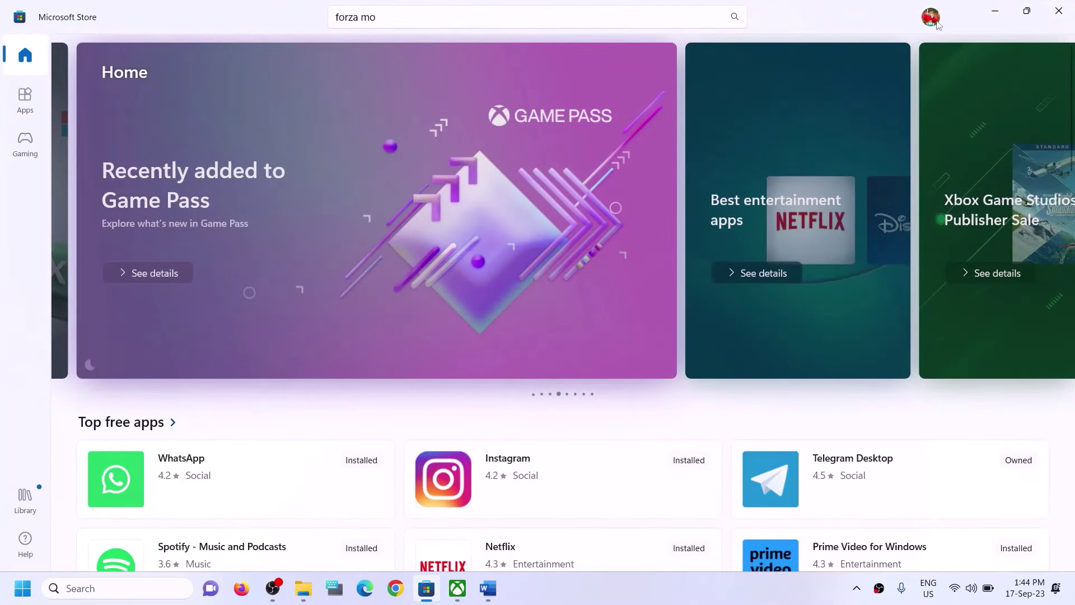
Sign out of the current Microsoft Store account
click(932, 18)
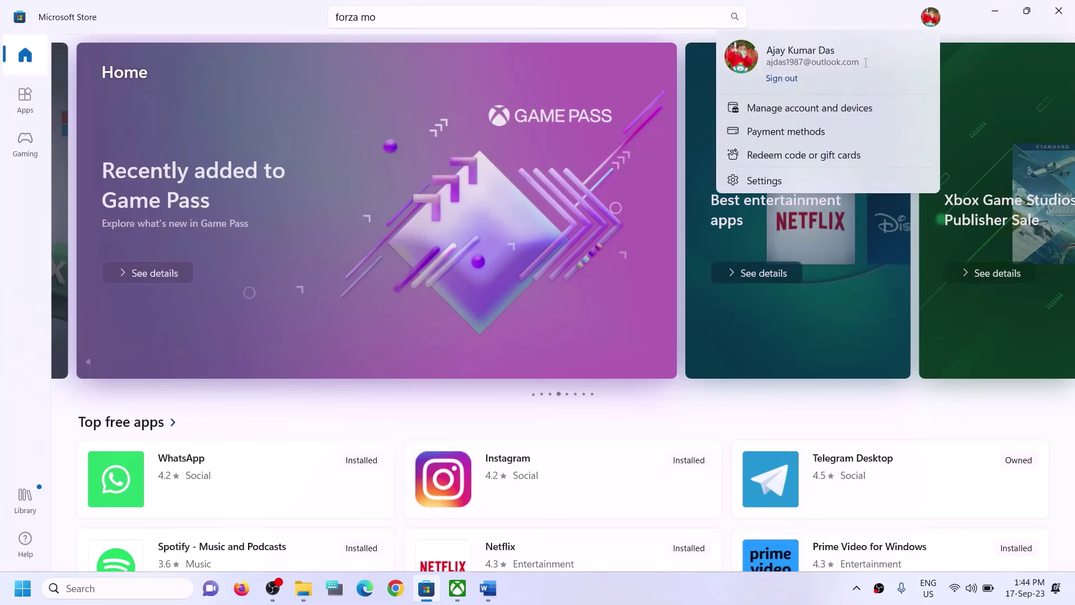
click(791, 79)
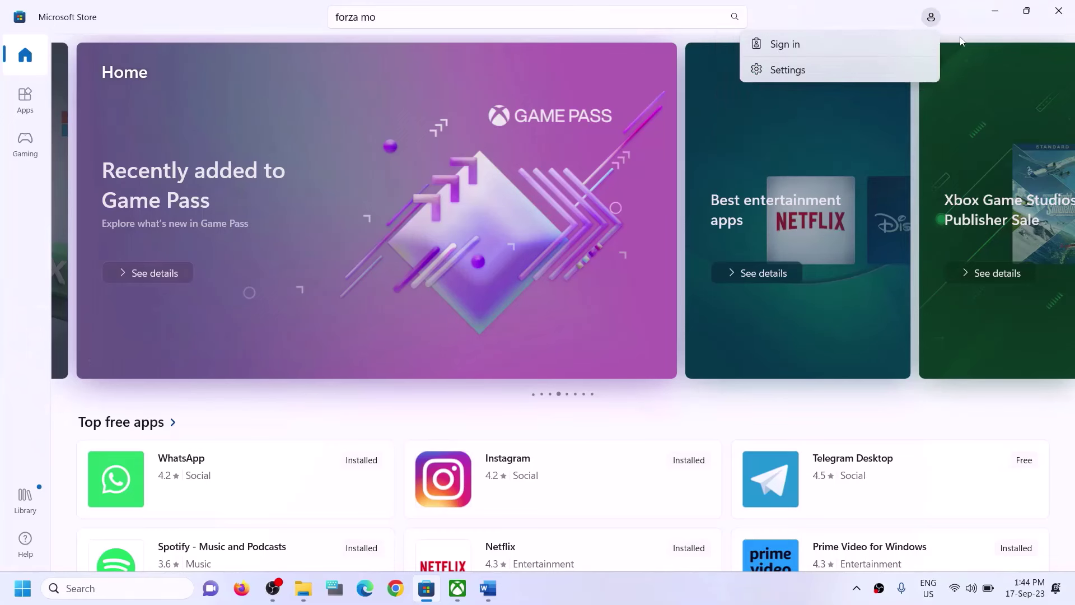
click(778, 48)
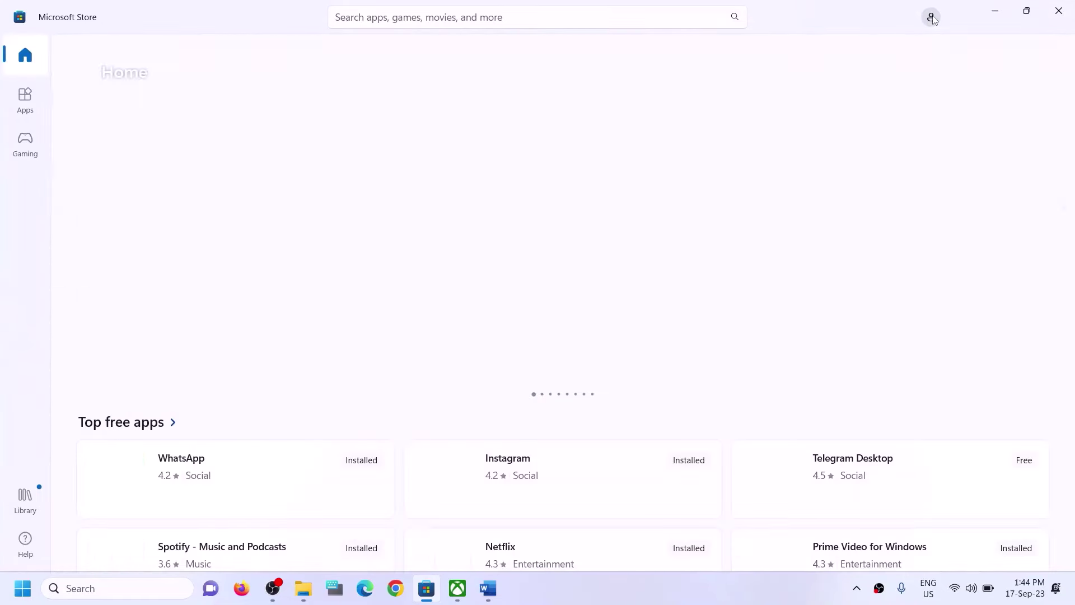
Sign back into the Store with the second Microsoft account, confirming with the PIN
click(931, 17)
click(795, 43)
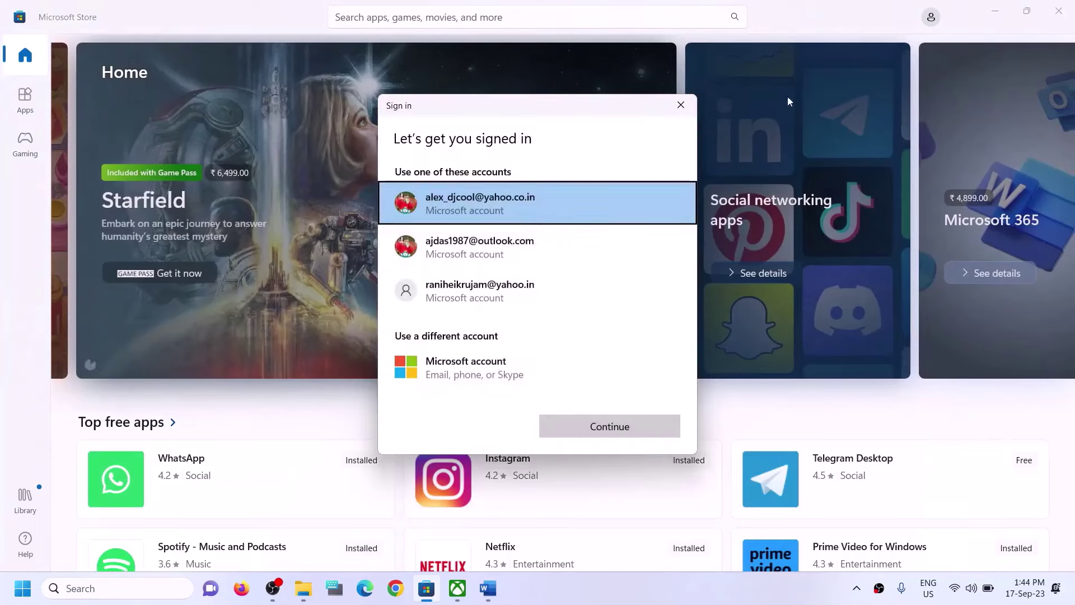
click(479, 260)
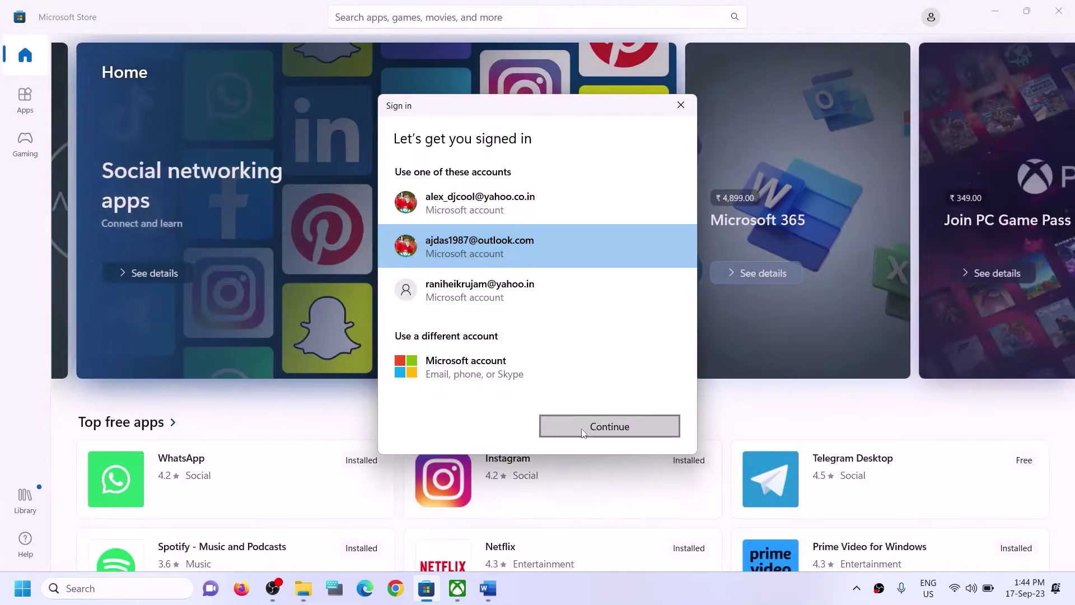
click(583, 431)
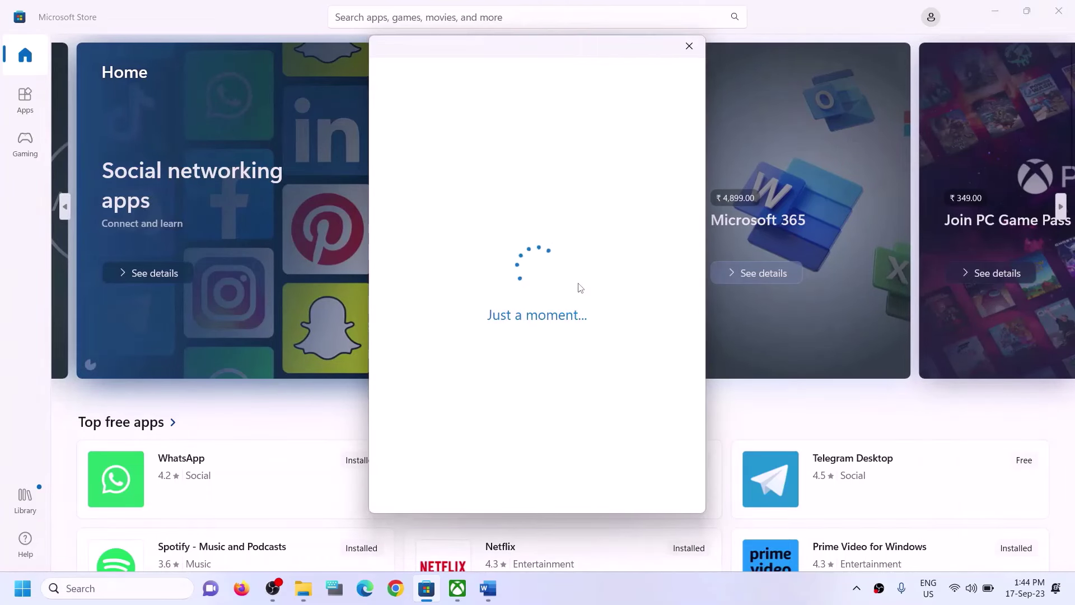
text(•)
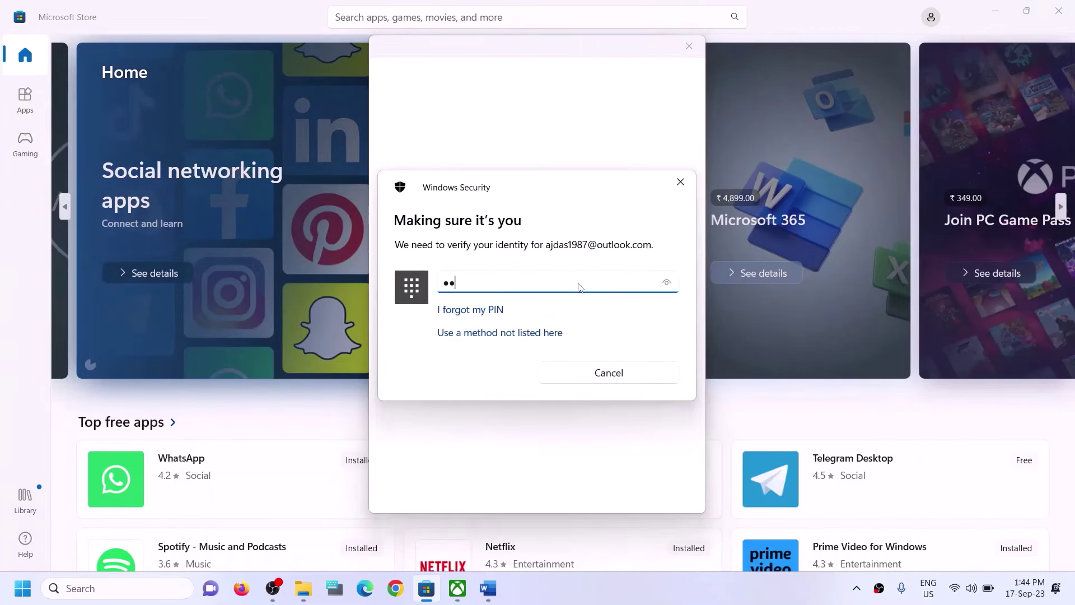
text(•••)
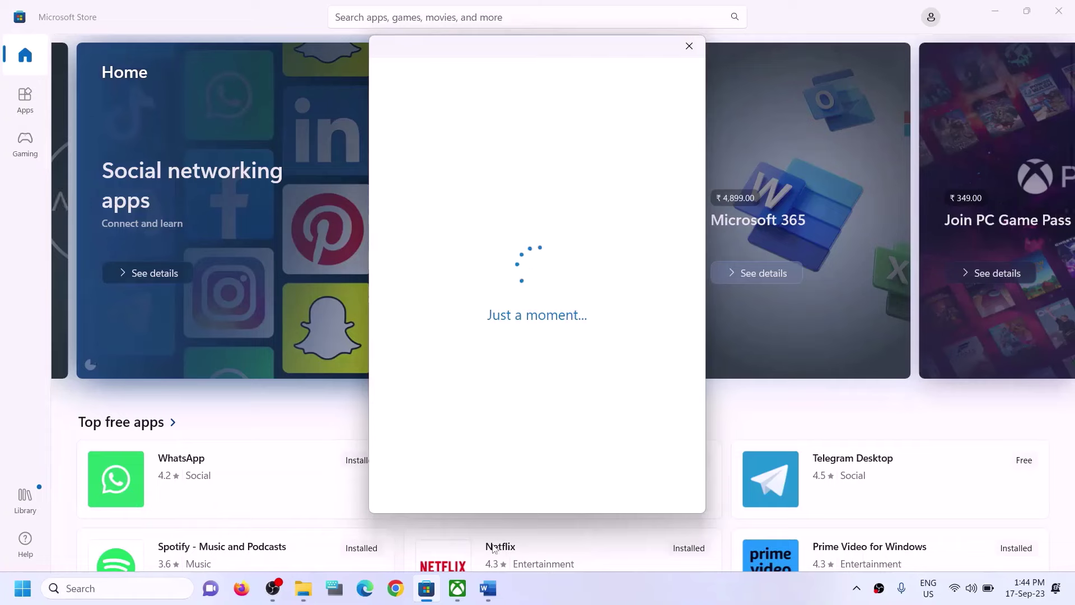
click(459, 595)
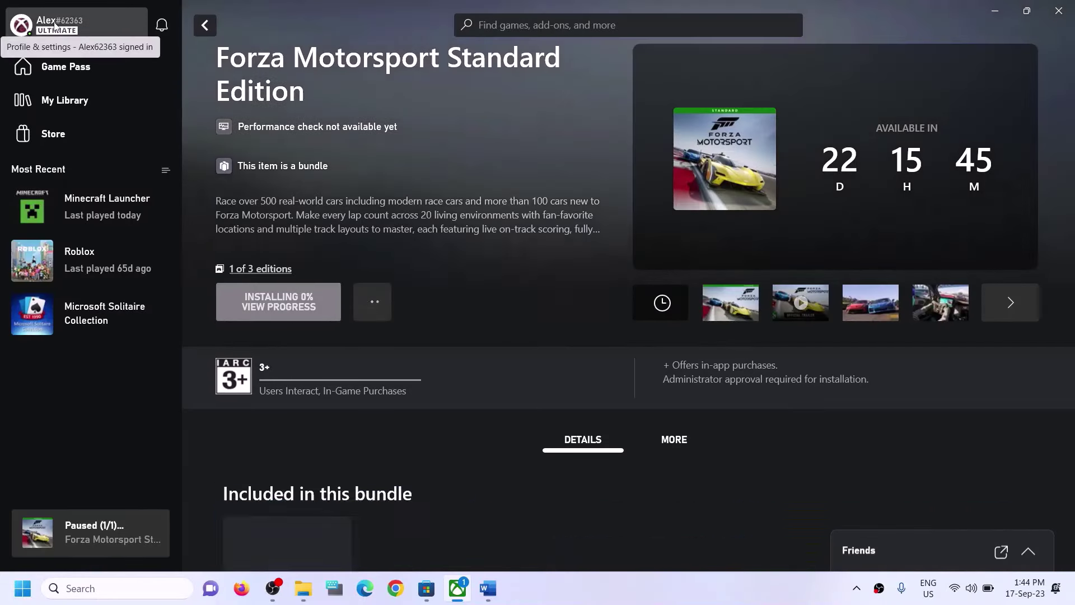
Sign the Xbox app out, then back in via Switch Account using the Store's Microsoft account
click(54, 25)
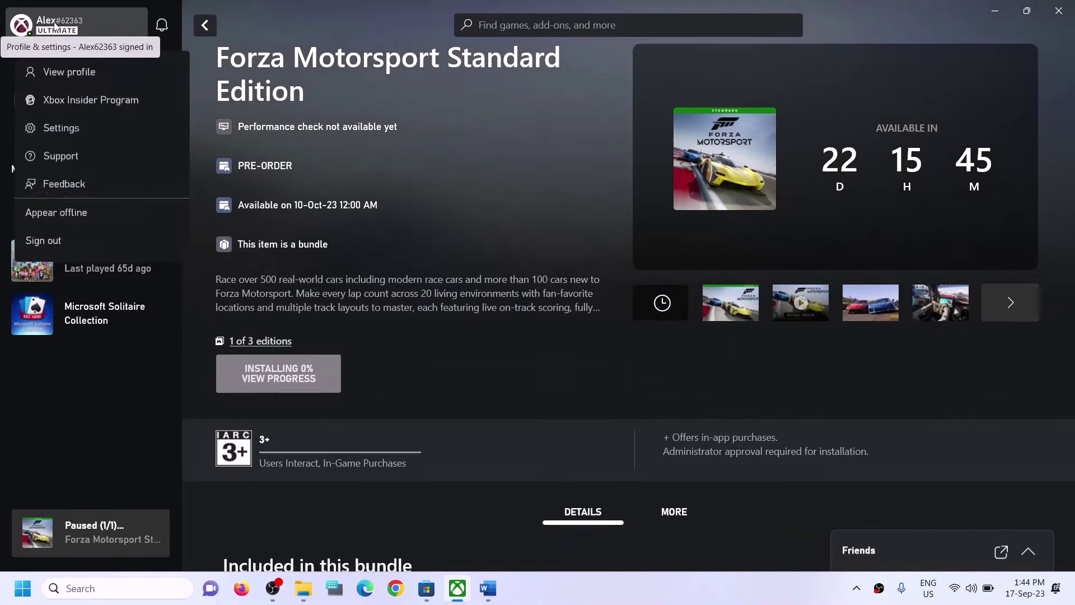
click(39, 245)
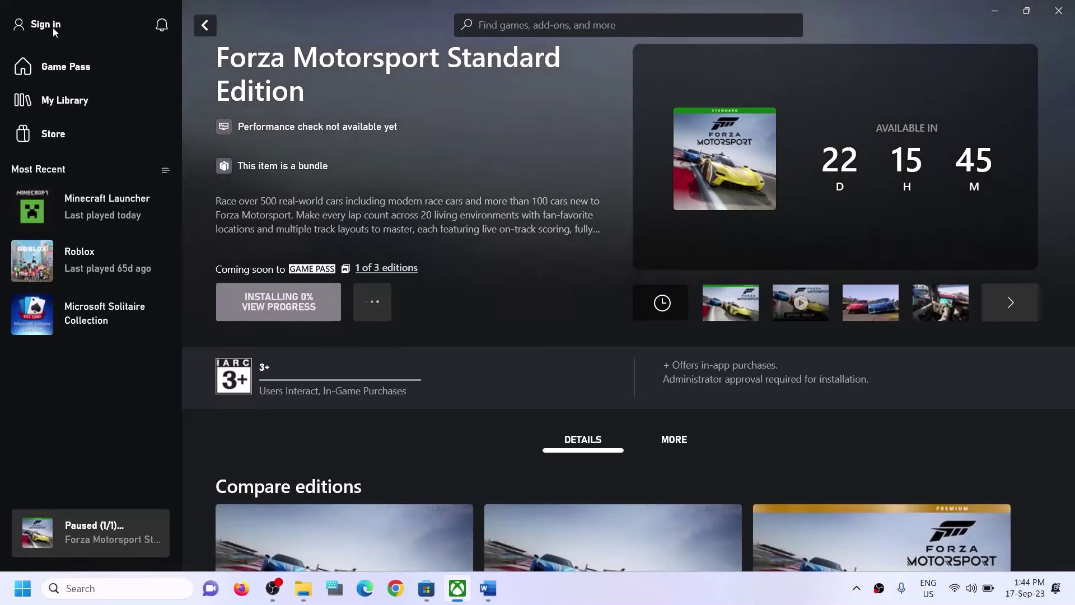
click(52, 27)
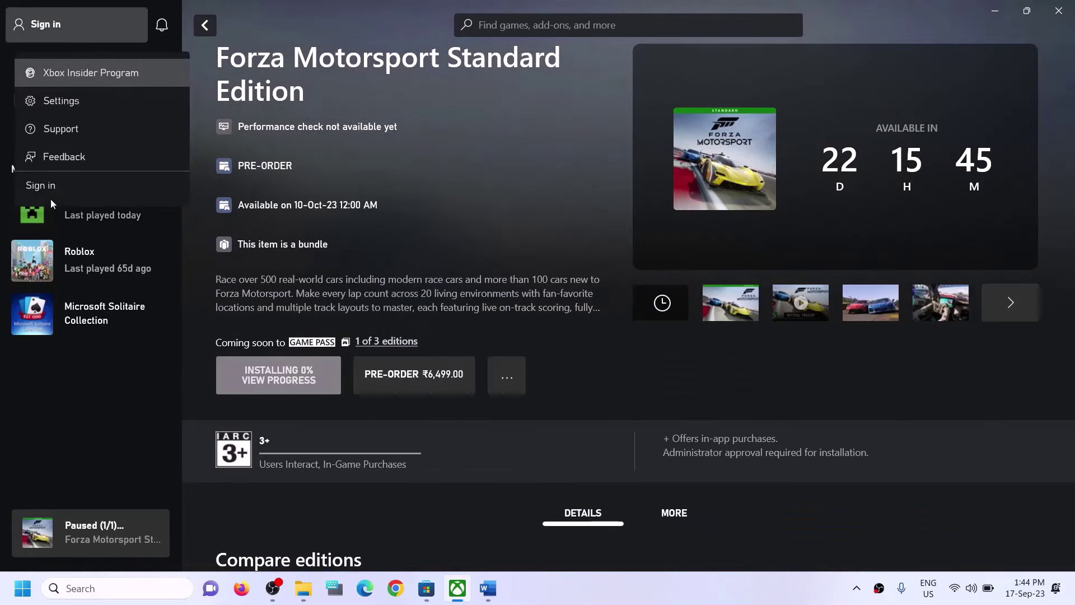
click(38, 187)
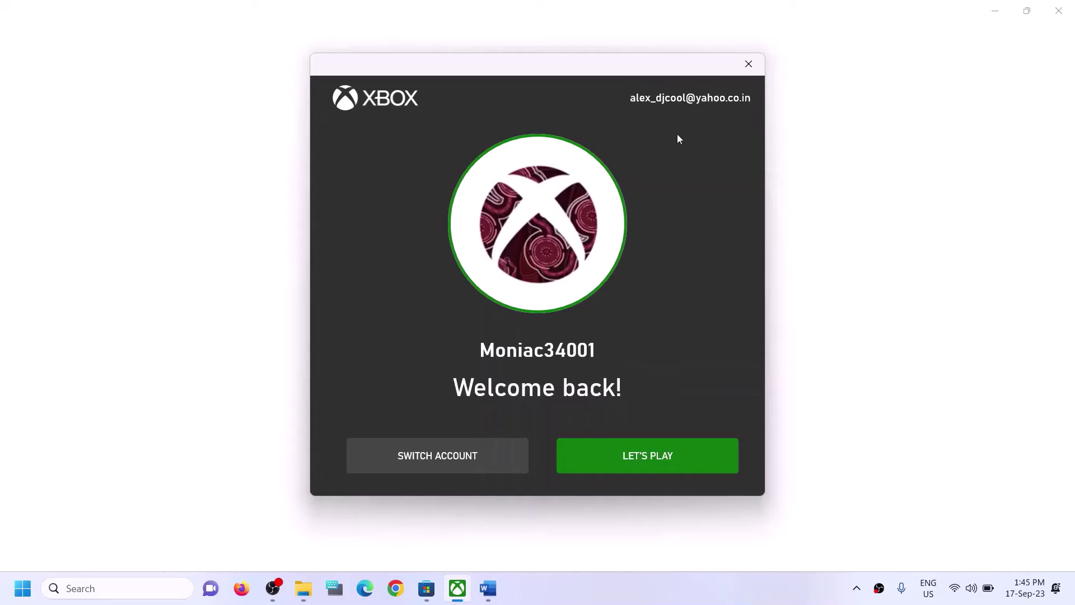
click(429, 455)
click(460, 246)
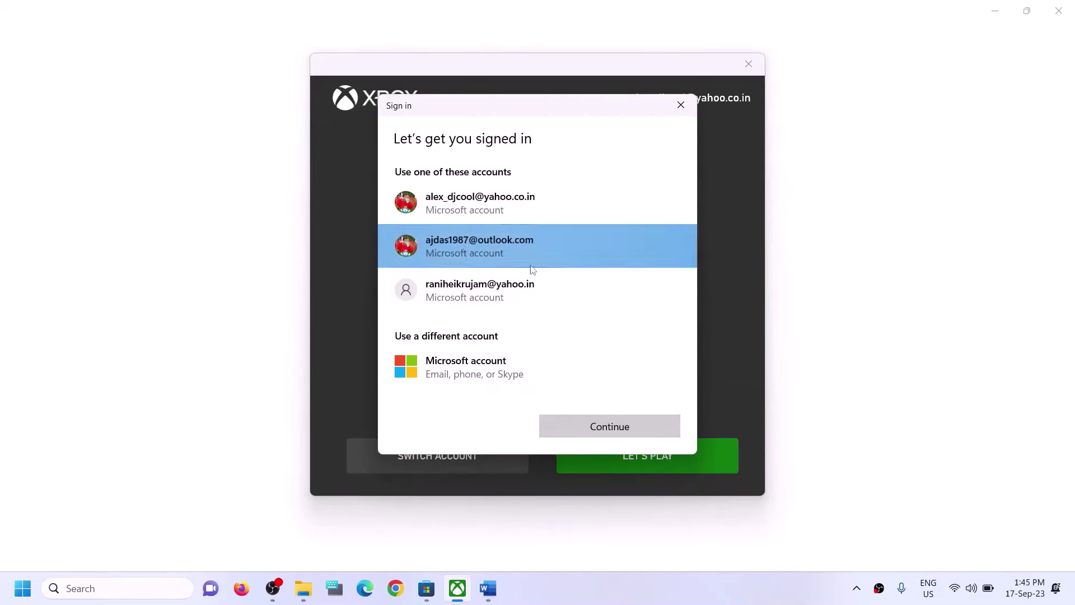
click(621, 437)
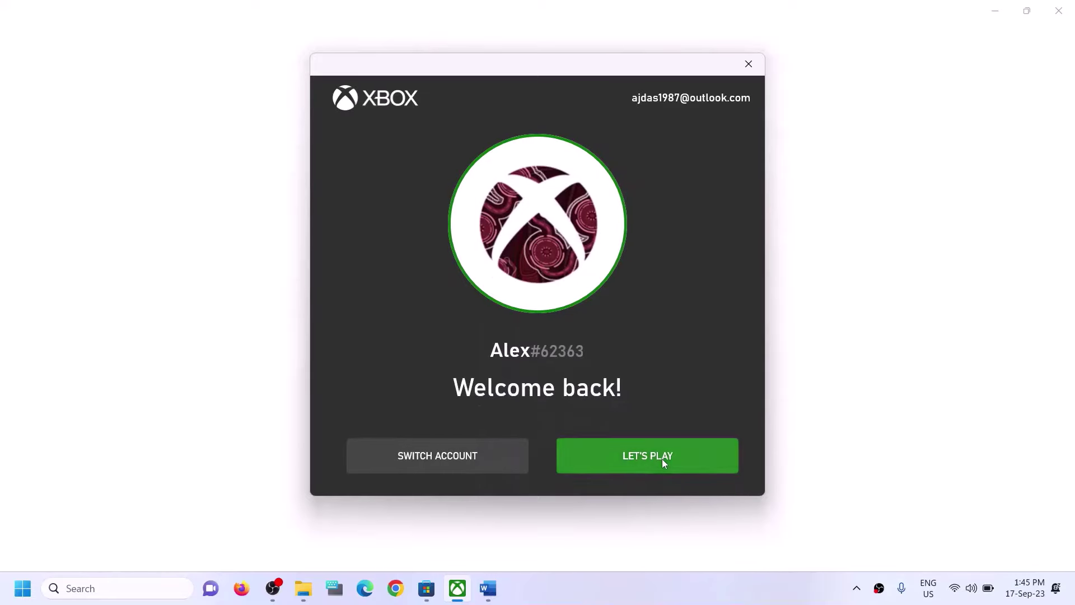
click(605, 458)
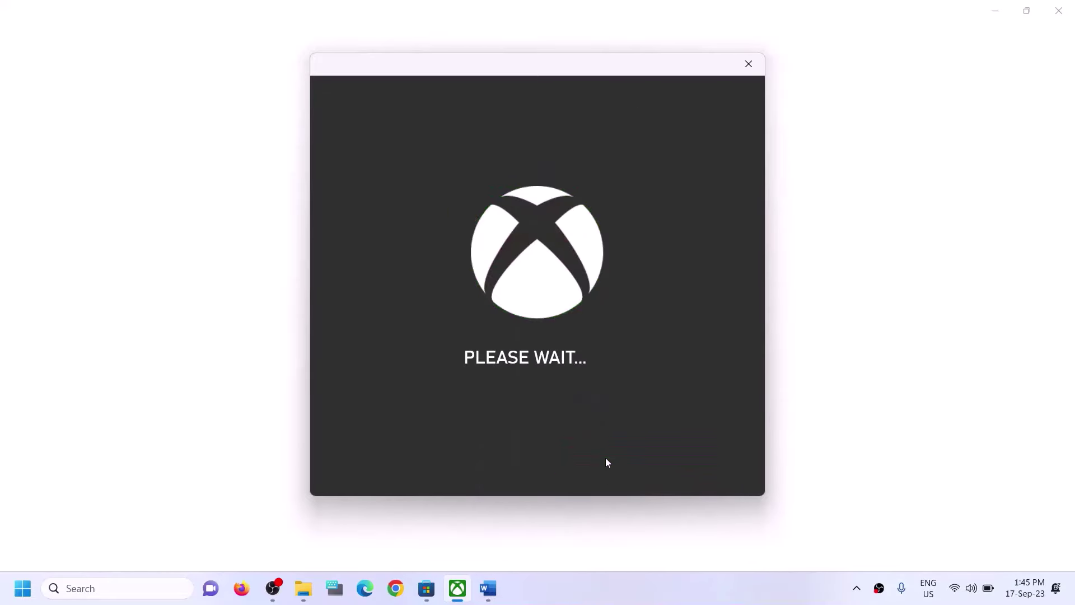
click(486, 598)
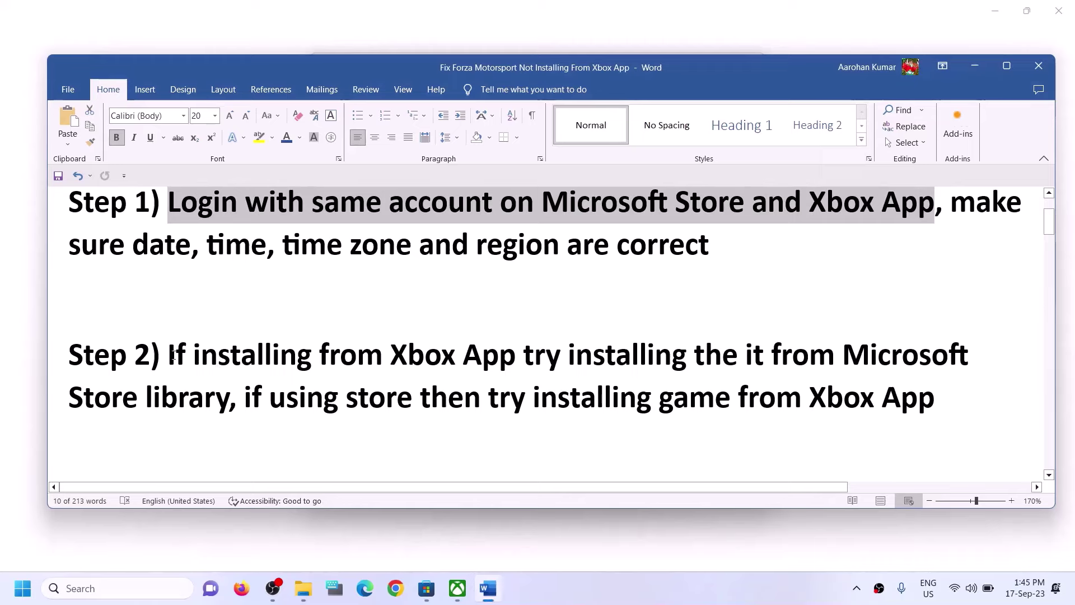
Highlight the Step 2 advice to install from the Store library, then switch to Microsoft Store
drag(171, 355, 230, 398)
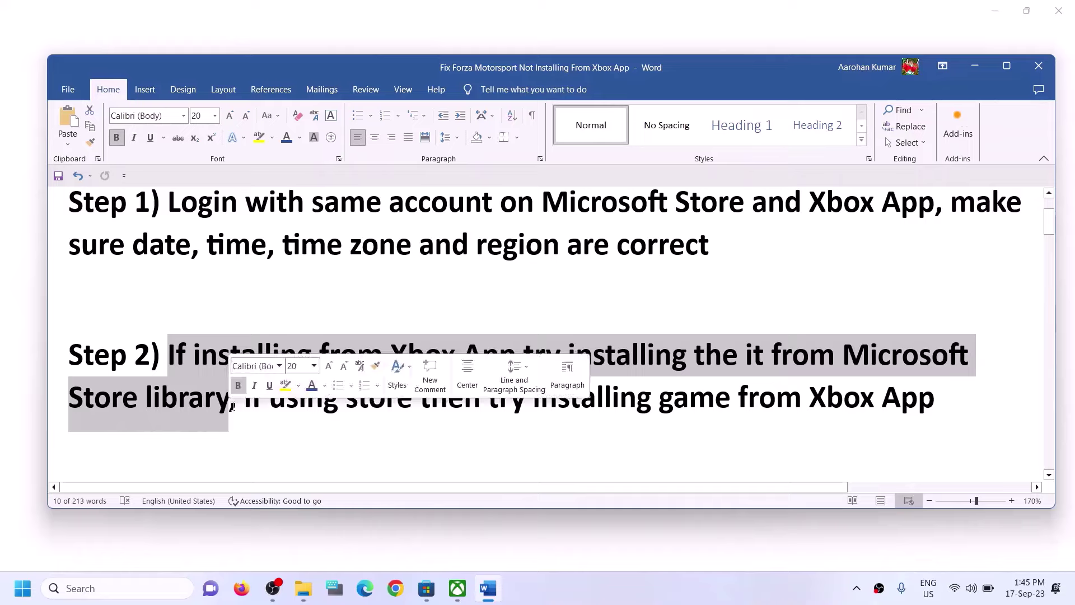
click(427, 592)
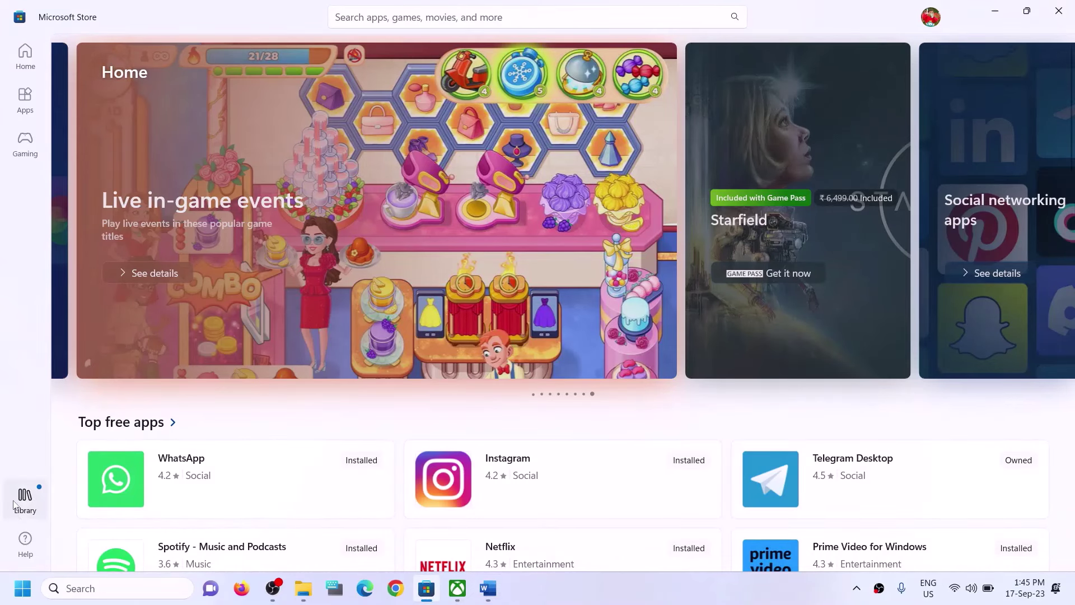
In the Store Library, resume the paused Forza Motorsport download under Updates & downloads
click(28, 507)
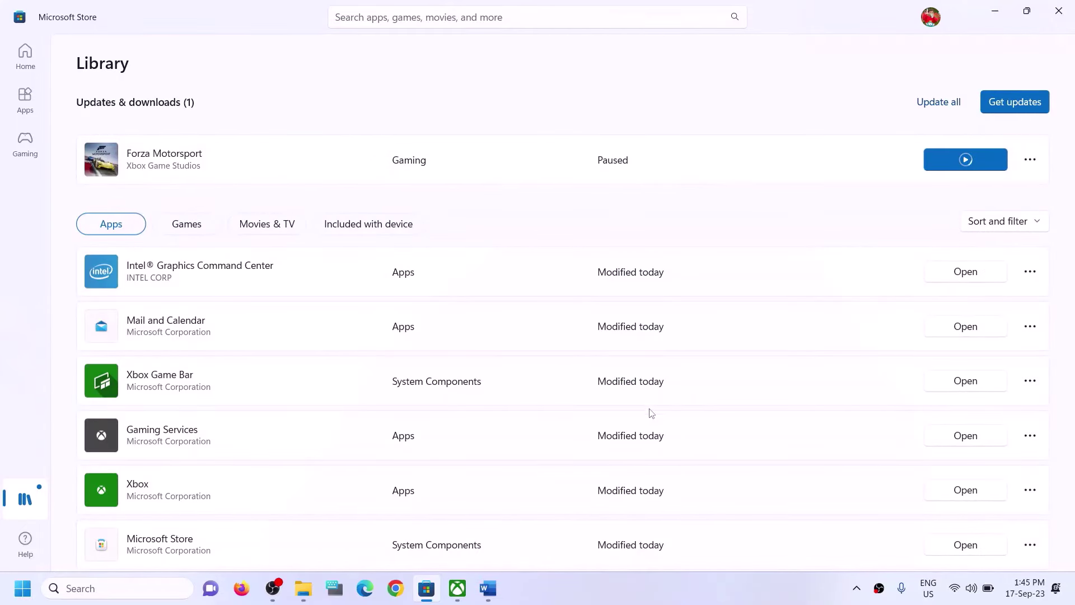
click(458, 588)
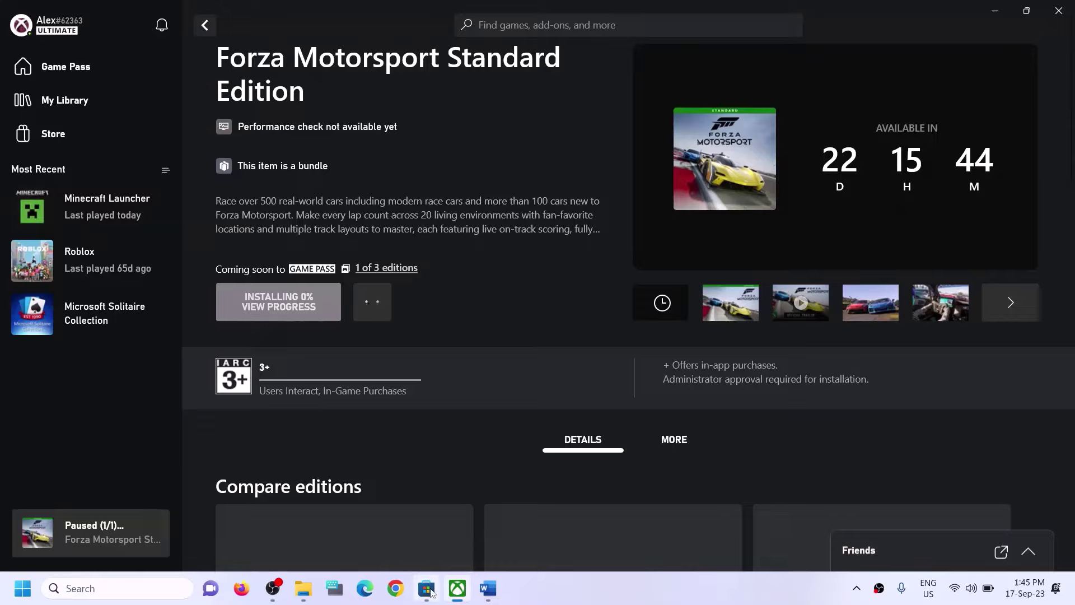
click(428, 589)
scroll(780, 357, down, 1)
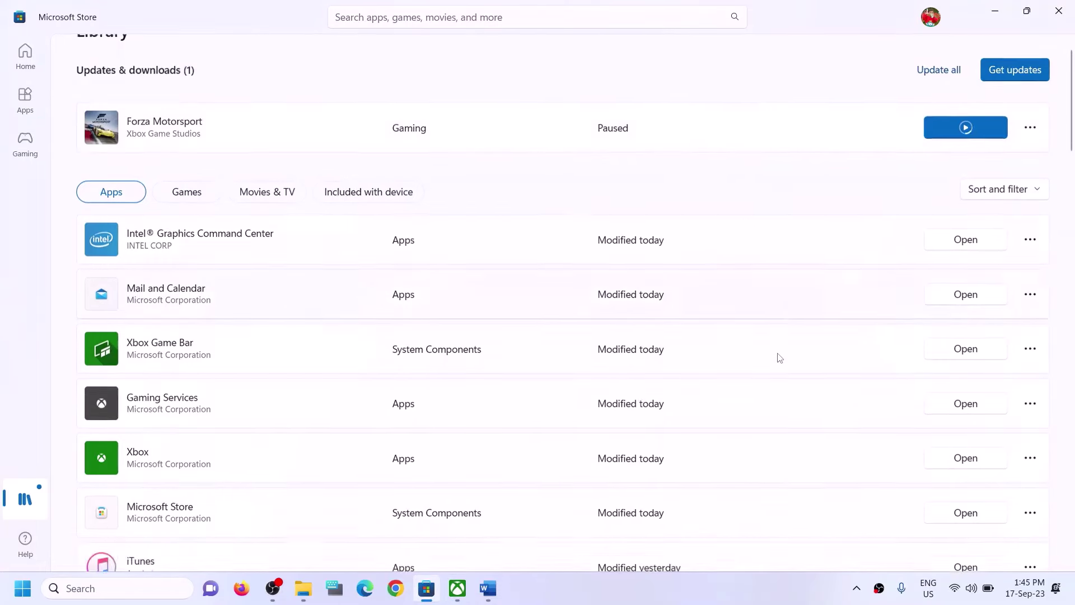
scroll(780, 358, down, 8)
scroll(801, 402, up, 10)
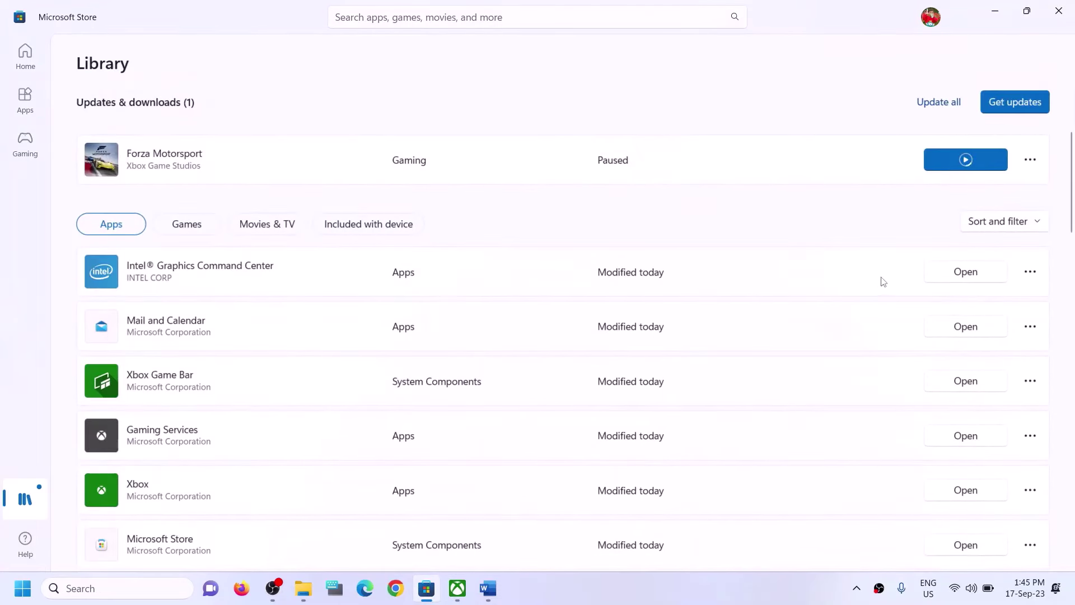
click(972, 160)
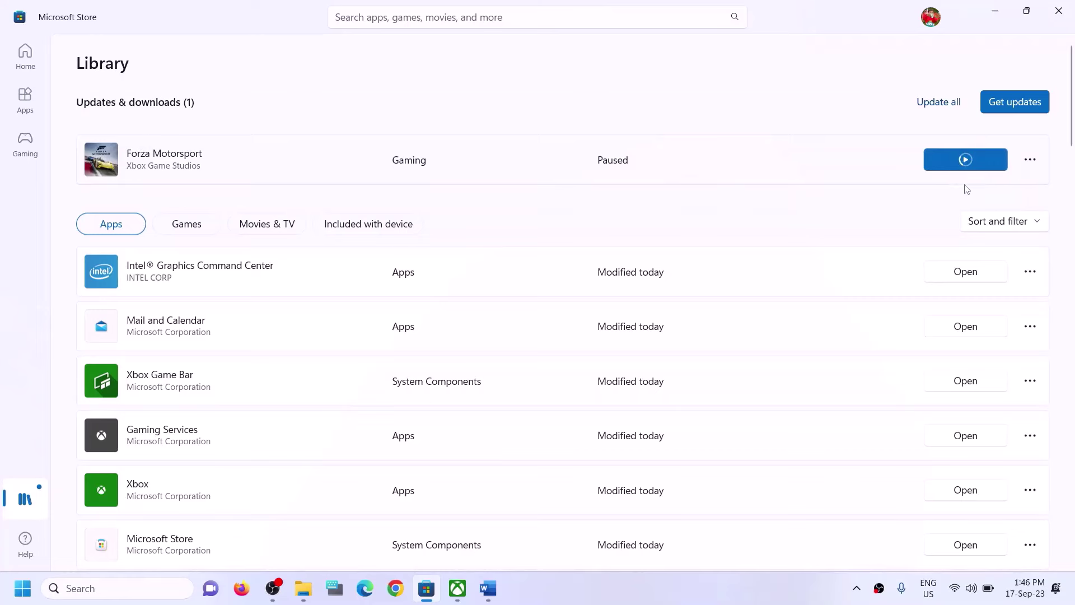
Highlight the Step 2 phrases 'if using store' and 'installing game from Xbox App', then return to the Store
click(499, 595)
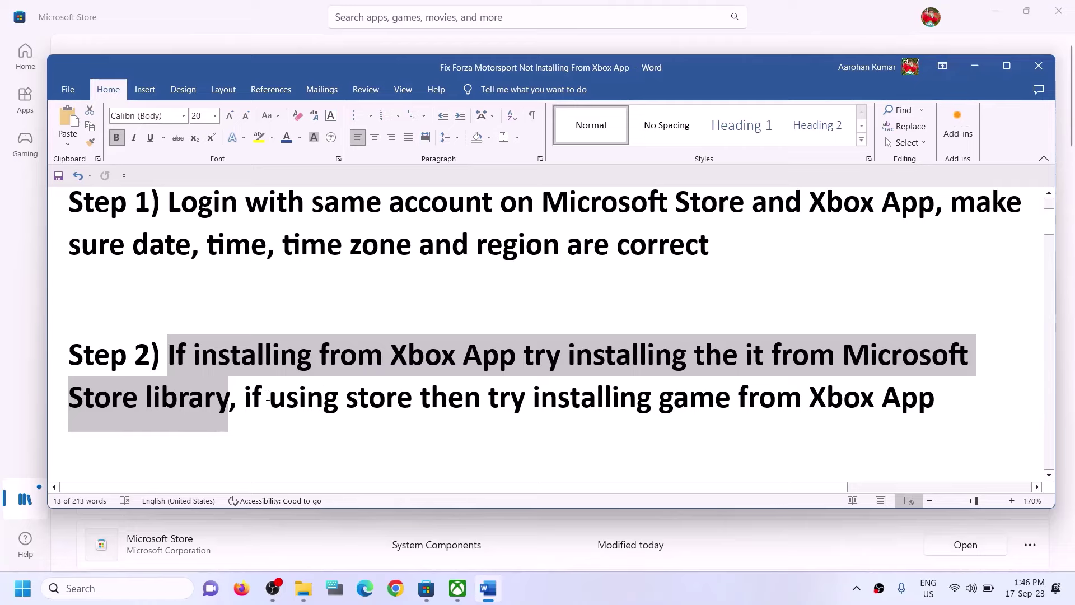
click(245, 397)
drag(245, 397, 738, 395)
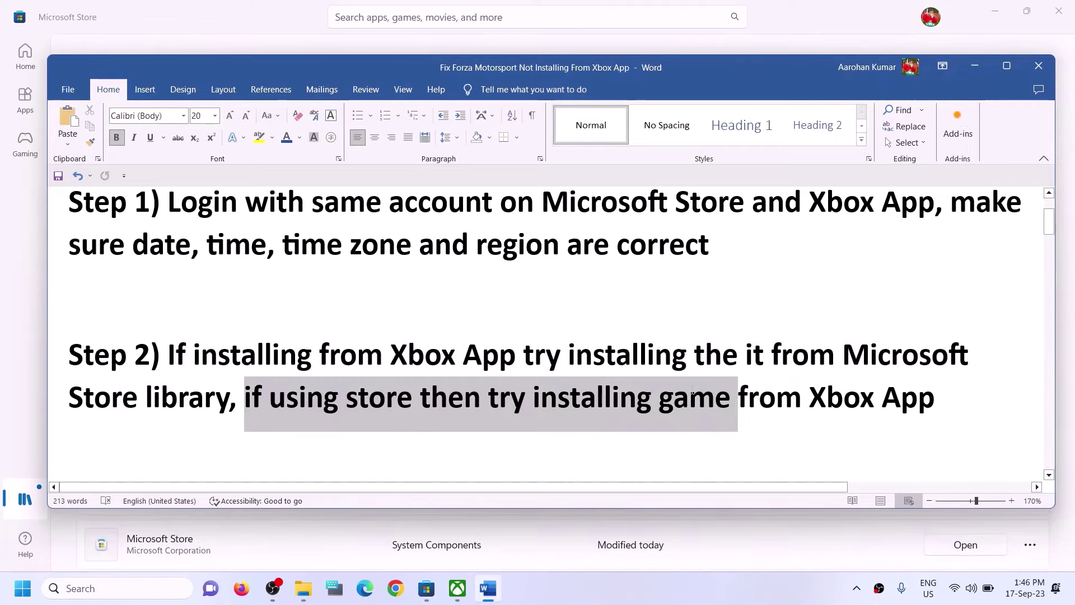
click(412, 398)
drag(245, 397, 378, 400)
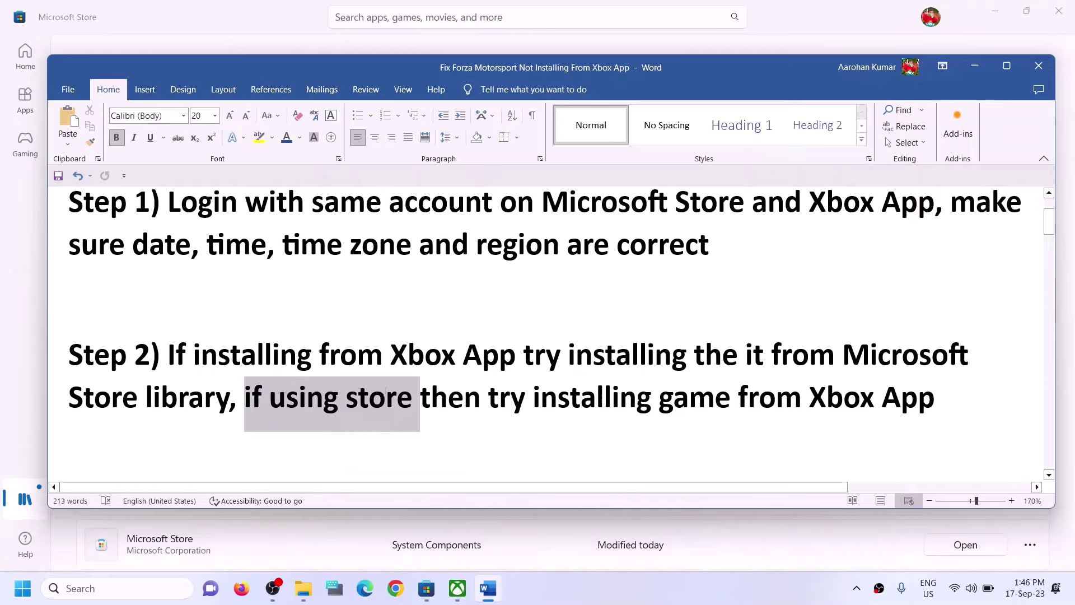
drag(533, 398, 933, 399)
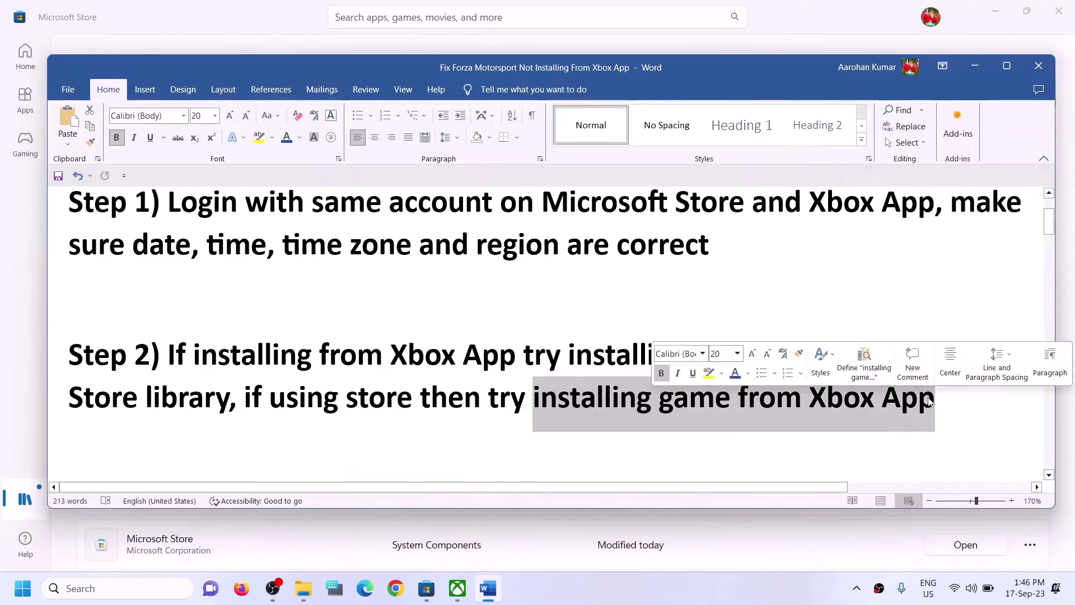
click(389, 402)
key(alt+Tab)
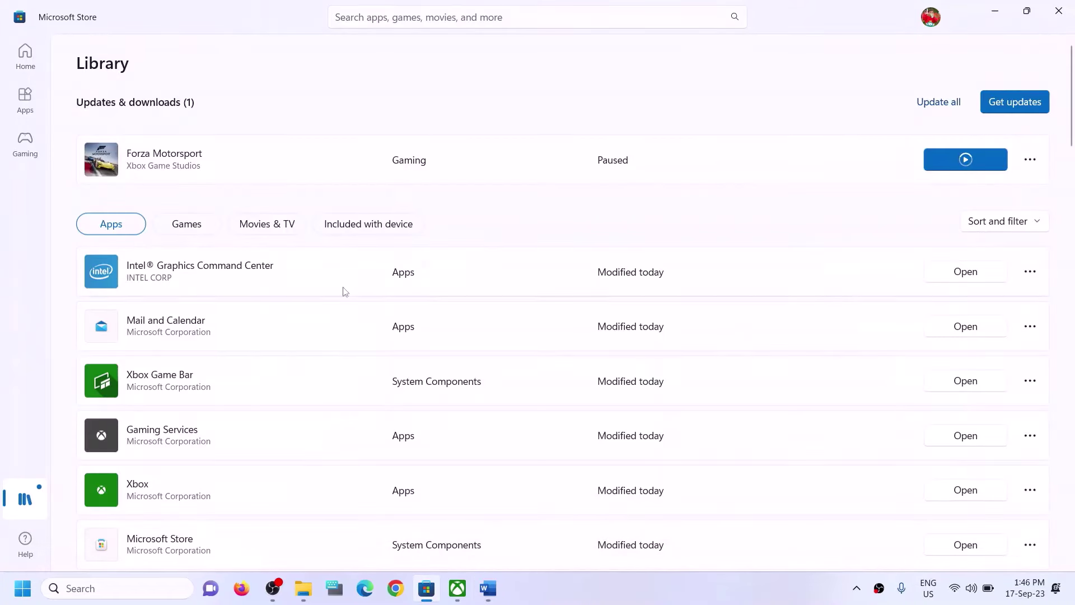
Search the Xbox app for 'forza'
click(465, 592)
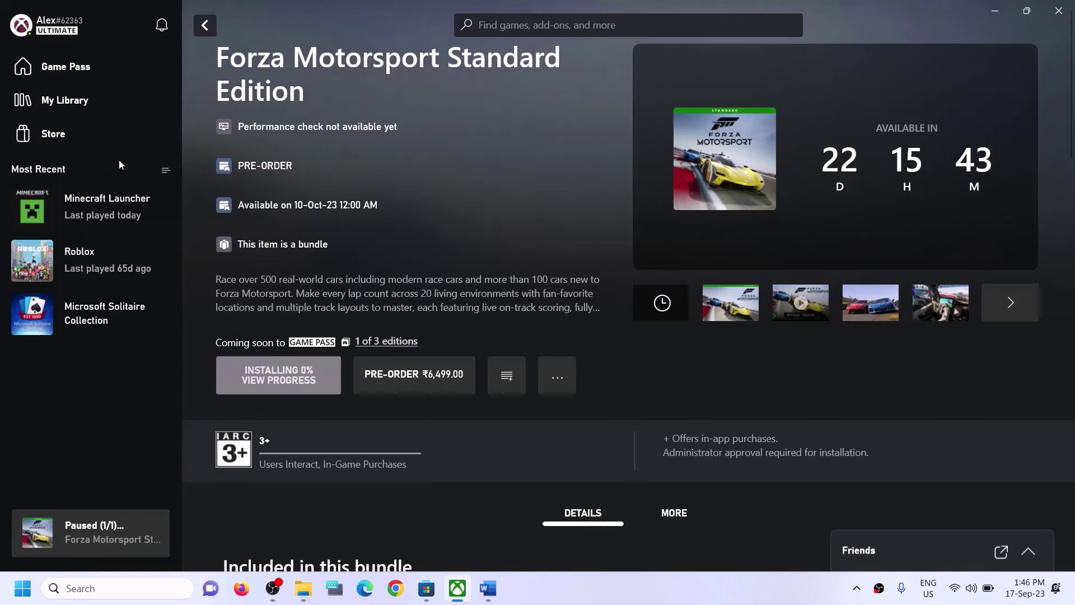
click(556, 25)
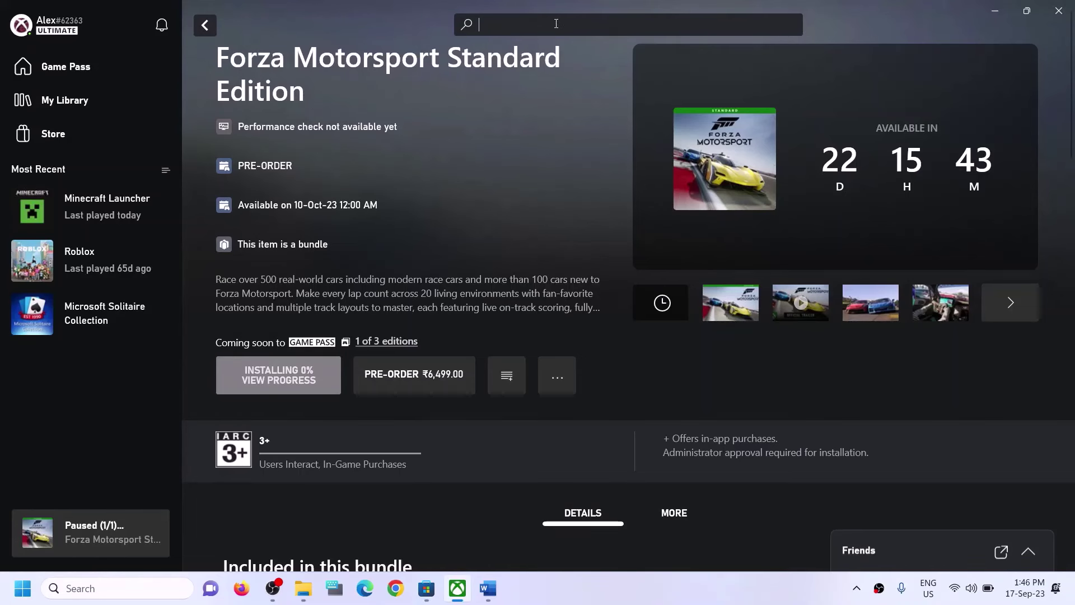
text(forza)
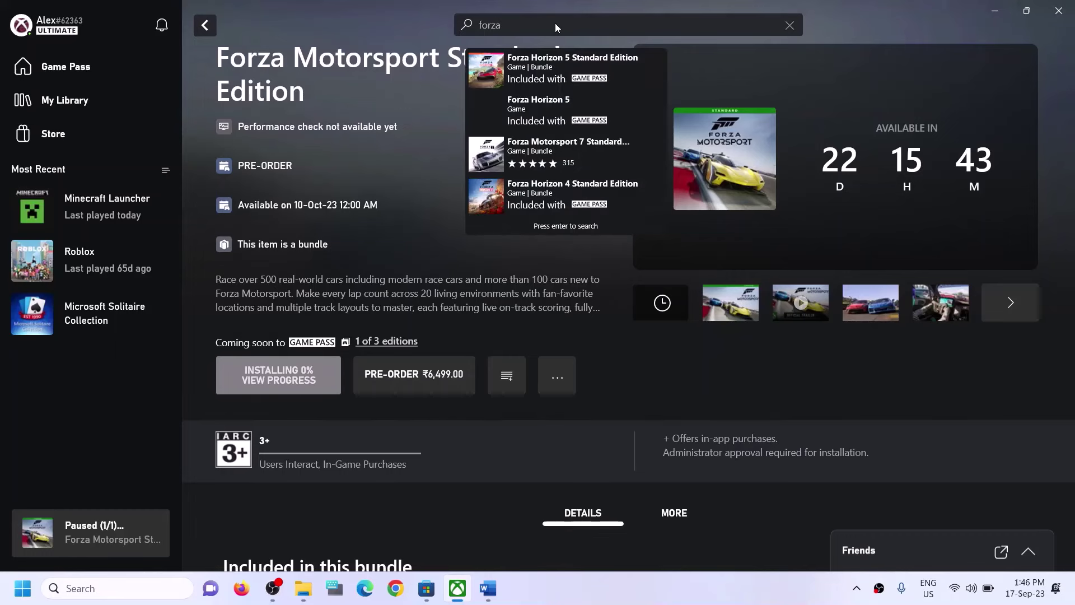
click(441, 244)
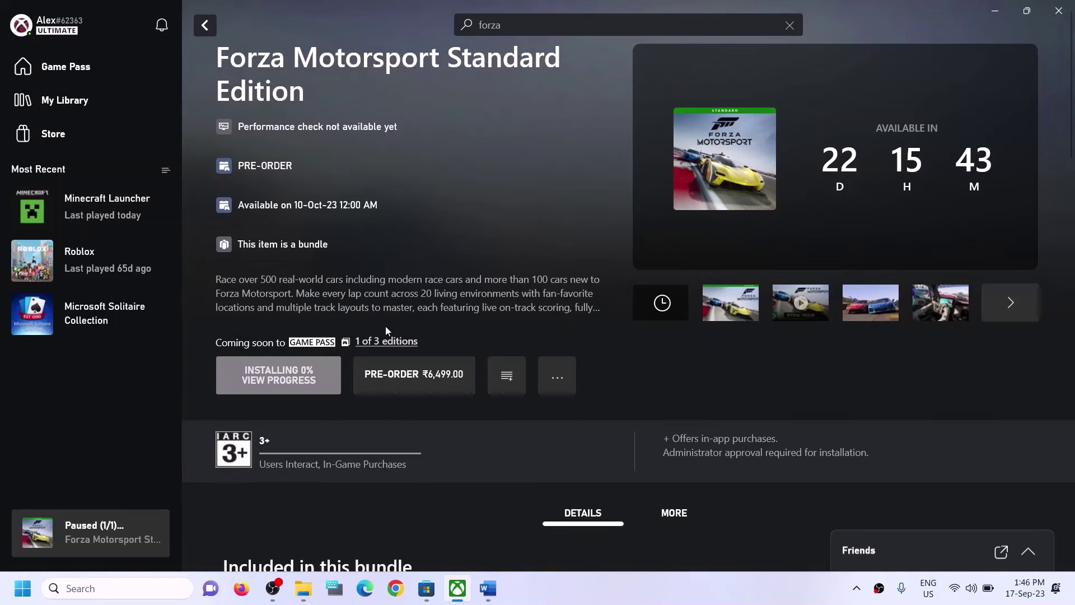
Search Windows for 'xbox', close the results, and return to the Word notes
click(121, 589)
text(xbox)
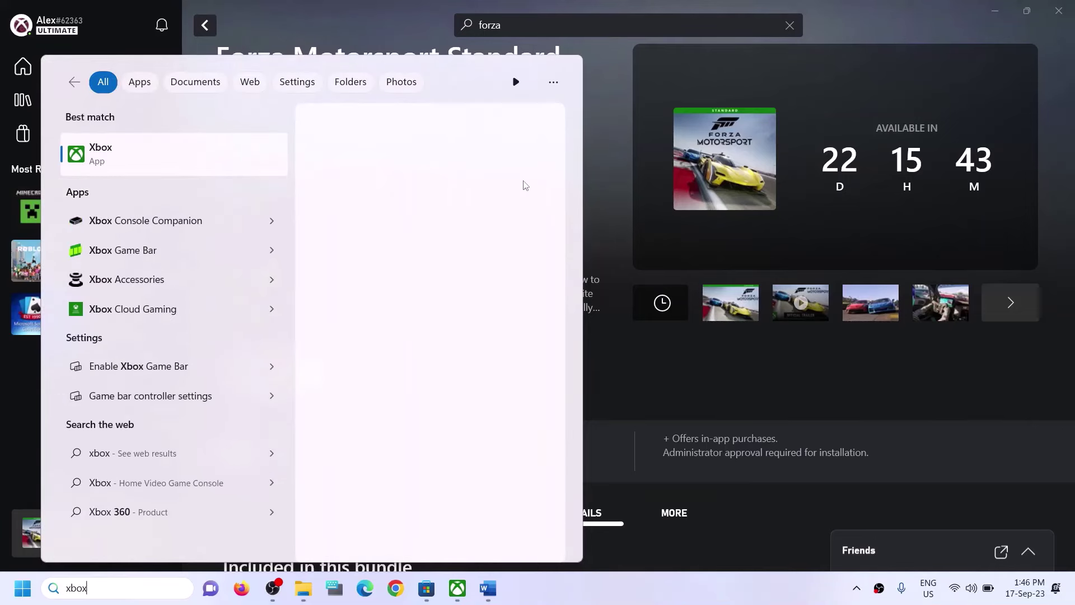
click(605, 145)
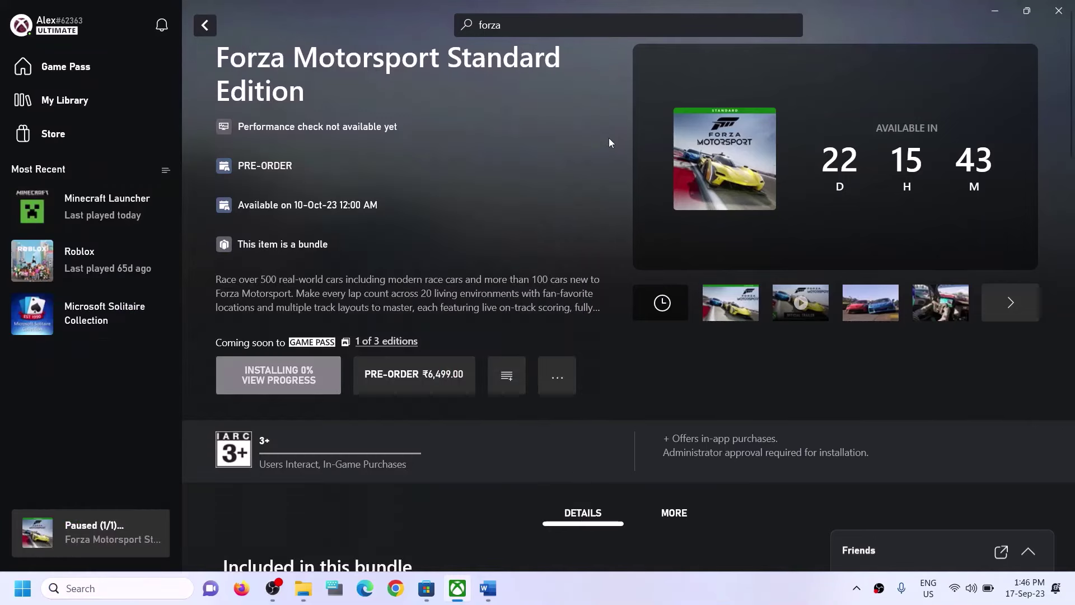
click(487, 588)
Copy the Step 3 Get-AppxPackage re-register command and search Windows for 'powershell'
scroll(399, 369, down, 4)
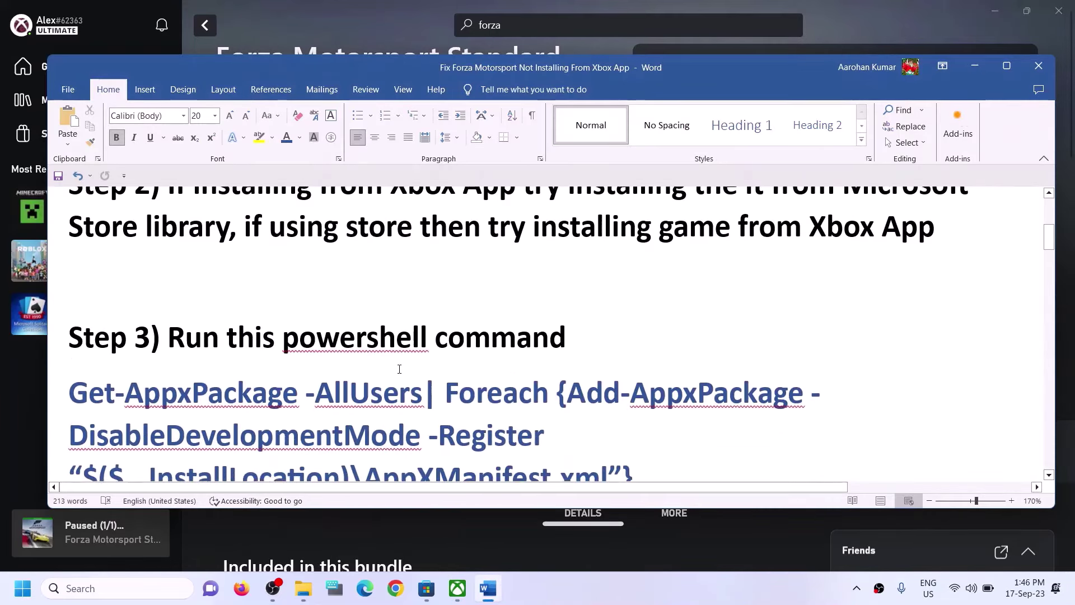
drag(644, 424, 71, 335)
right_click(112, 358)
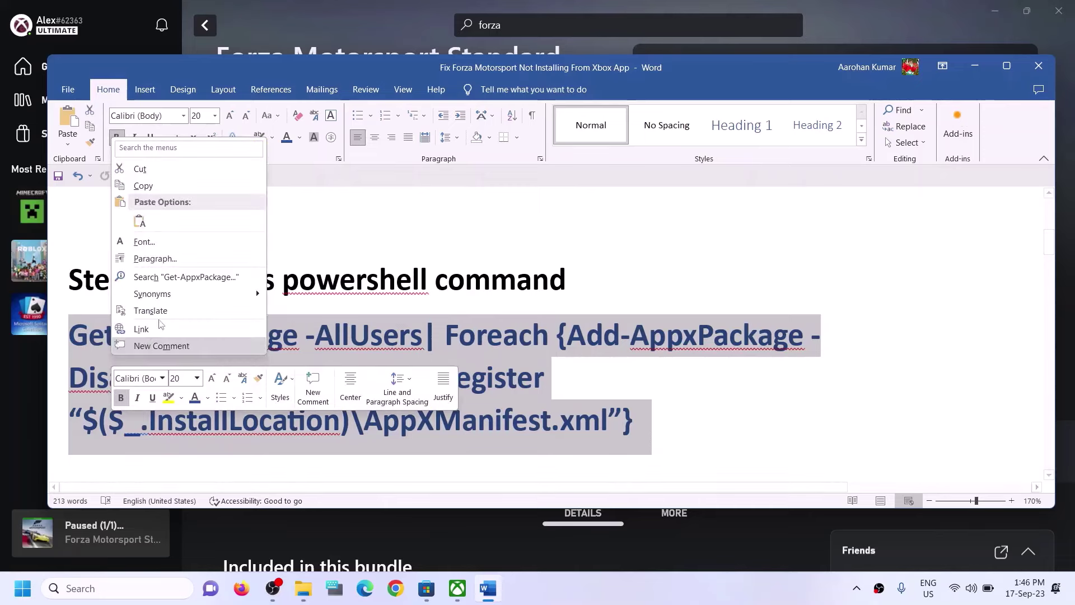
click(150, 187)
click(111, 589)
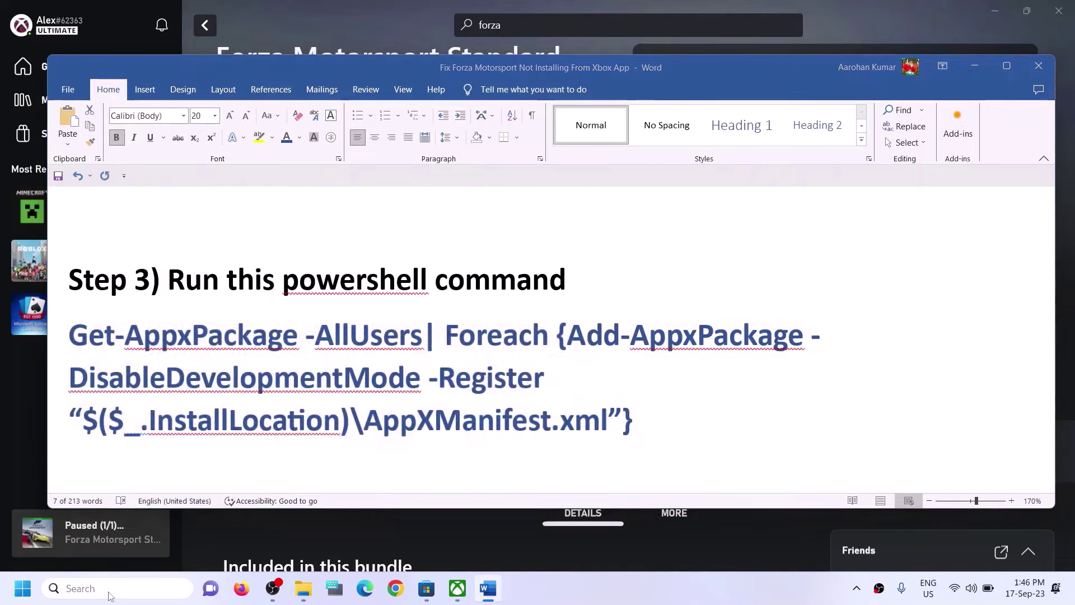
text(power)
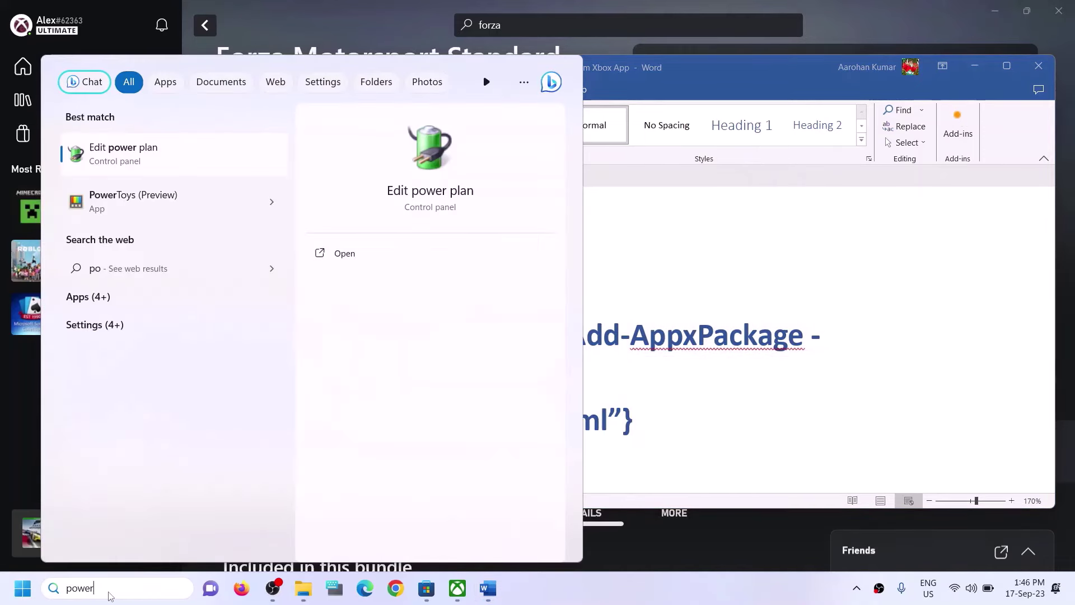
text(shell)
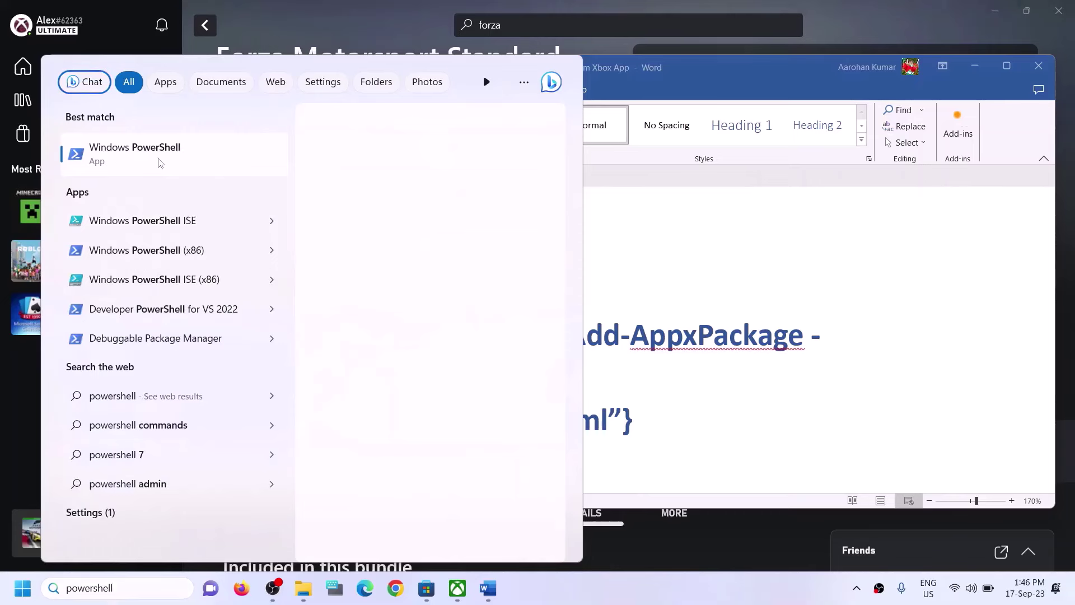
Launch Windows PowerShell as administrator and accept the User Account Control prompt
right_click(230, 172)
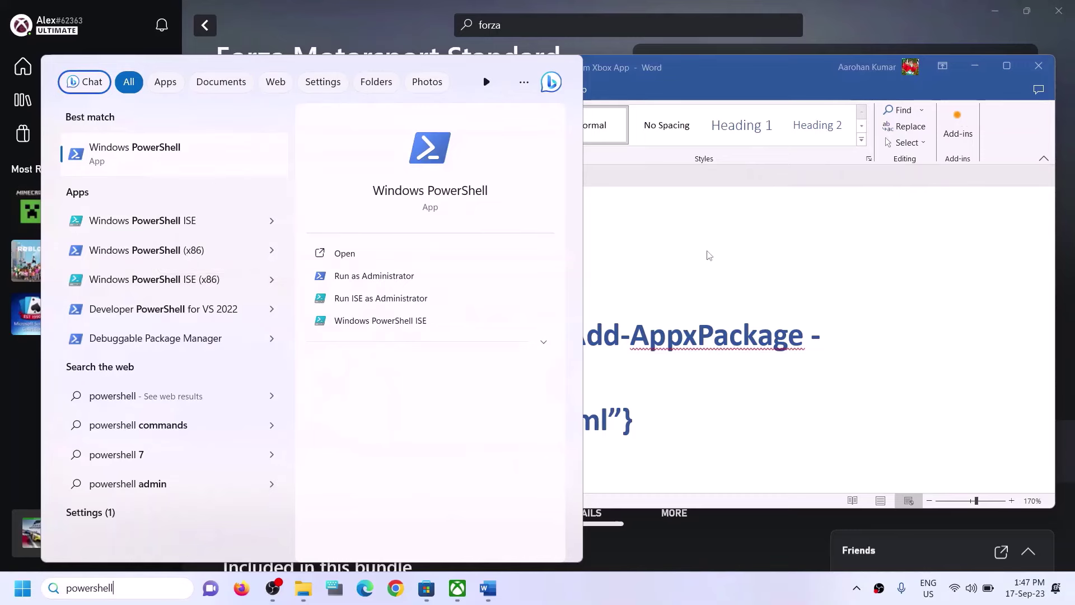
key(ctrl+shift+Return)
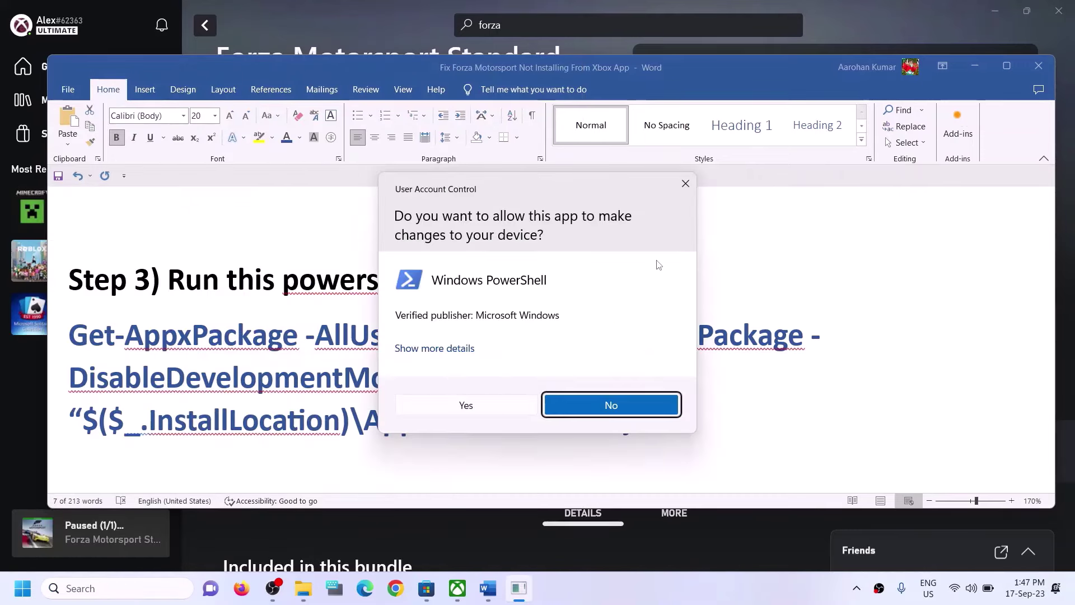
click(466, 405)
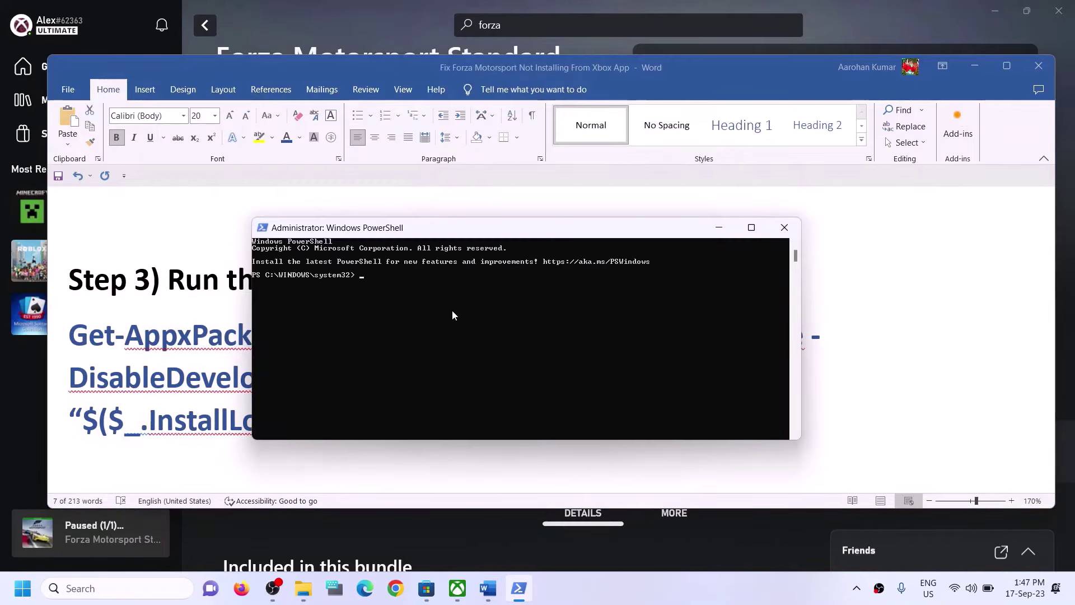
Paste and run the Get-AppxPackage re-register command, then highlight the Step 4 cache-deletion heading in Word
right_click(452, 315)
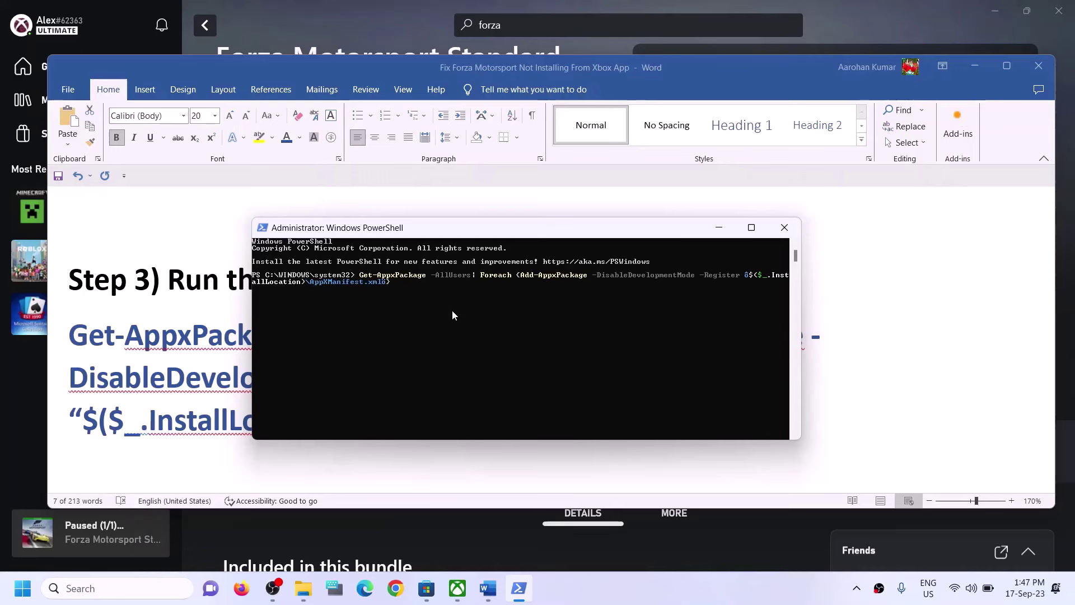
key(Return)
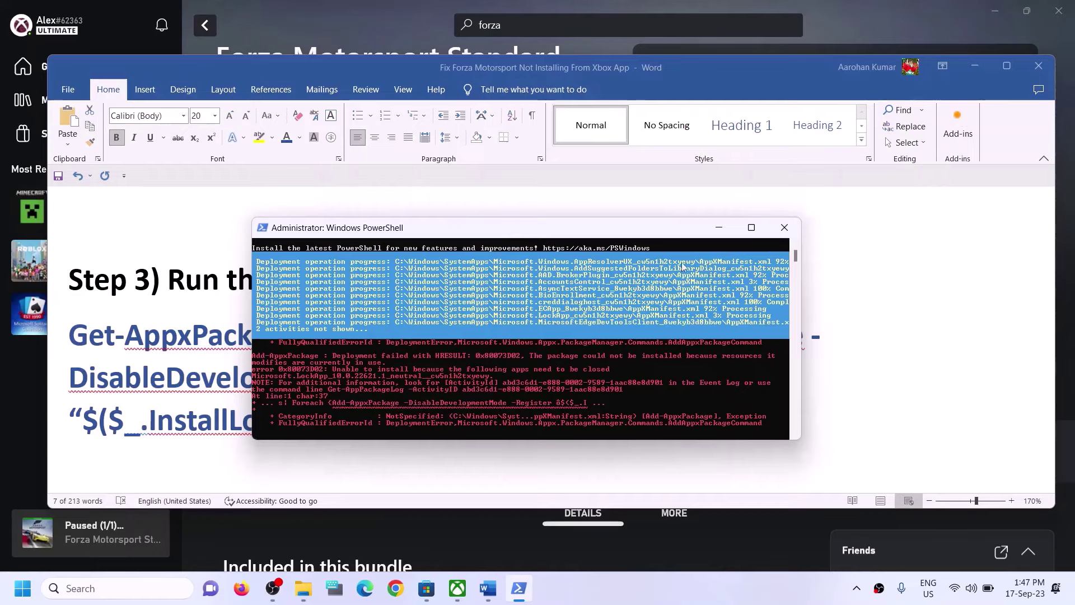
key(alt+Tab)
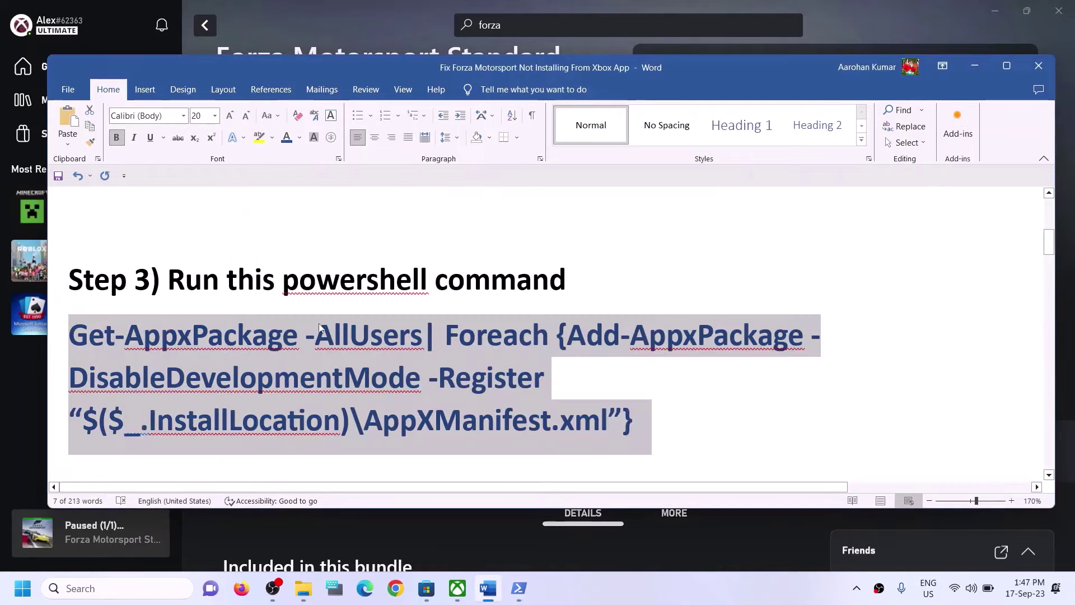
scroll(336, 344, down, 3)
scroll(243, 348, up, 1)
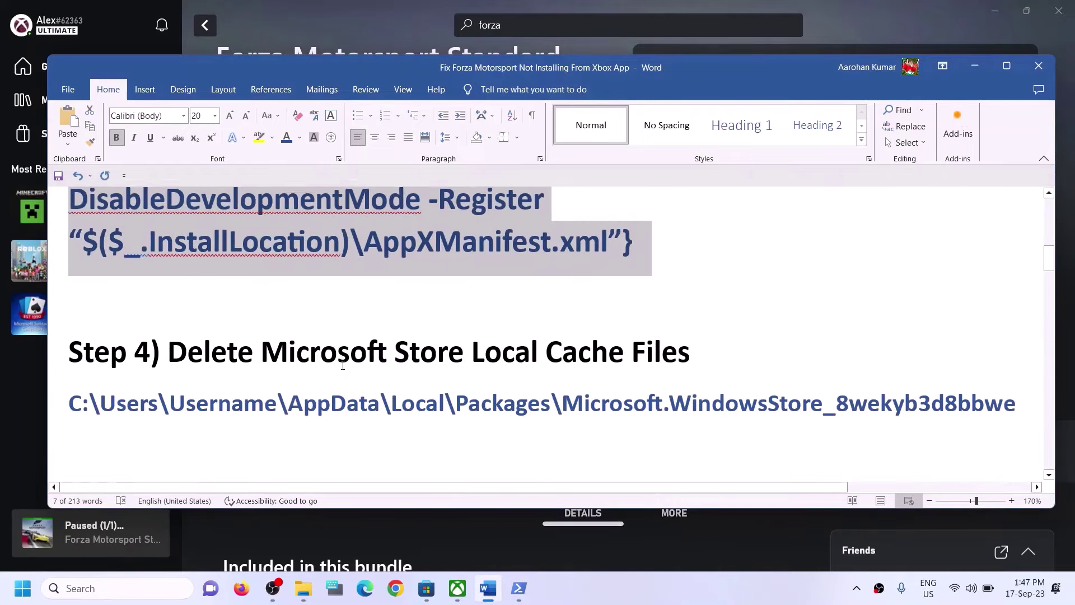
drag(168, 359, 691, 364)
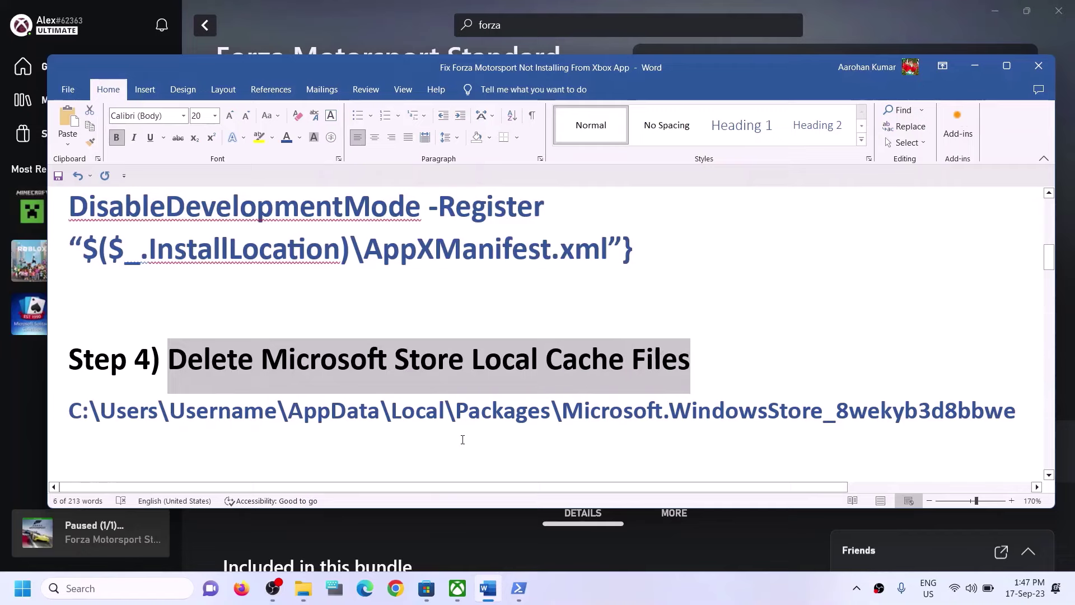
Open File Explorer and go through This PC and Local Disk (C:) to the Users\Test folder
click(317, 579)
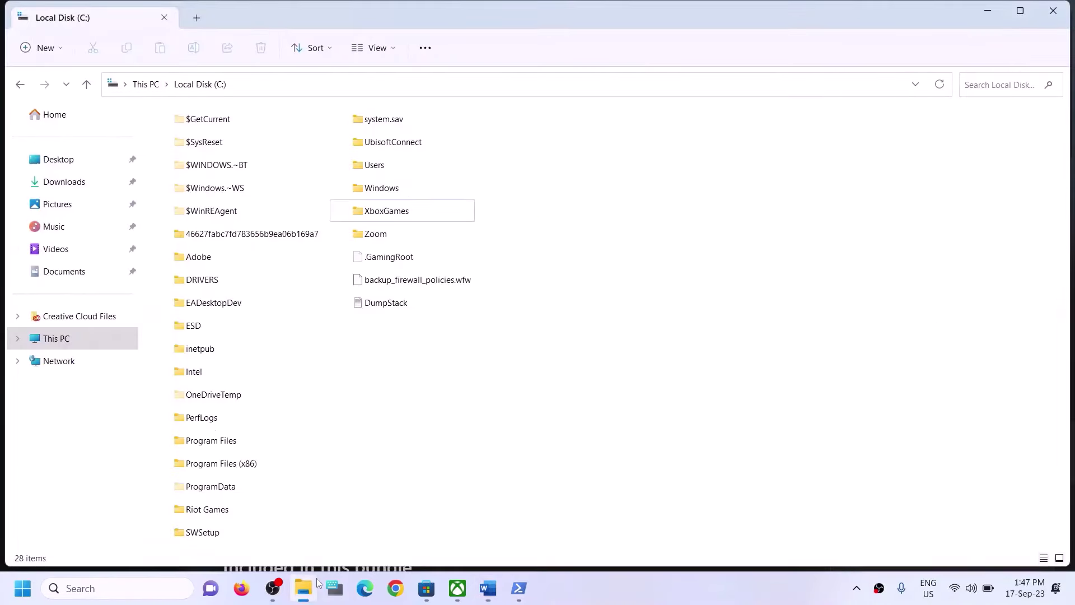
click(72, 338)
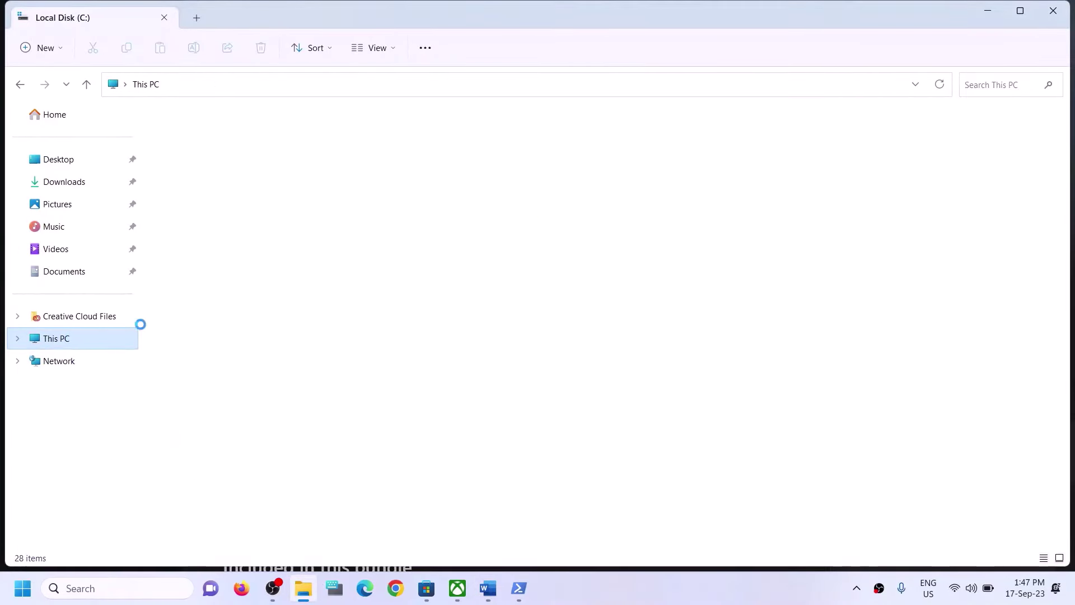
key(Return)
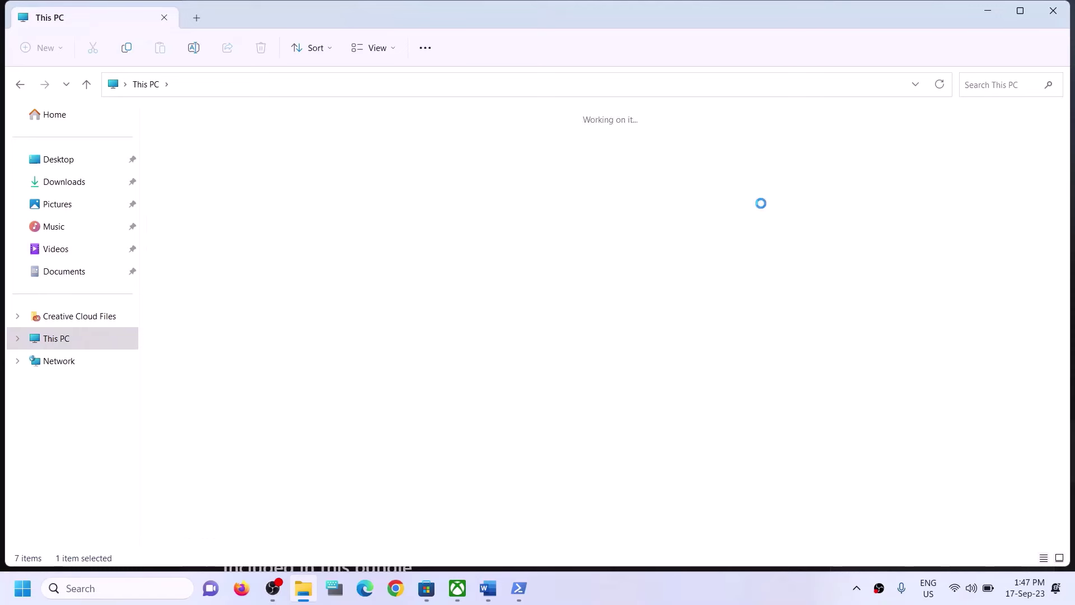
click(388, 165)
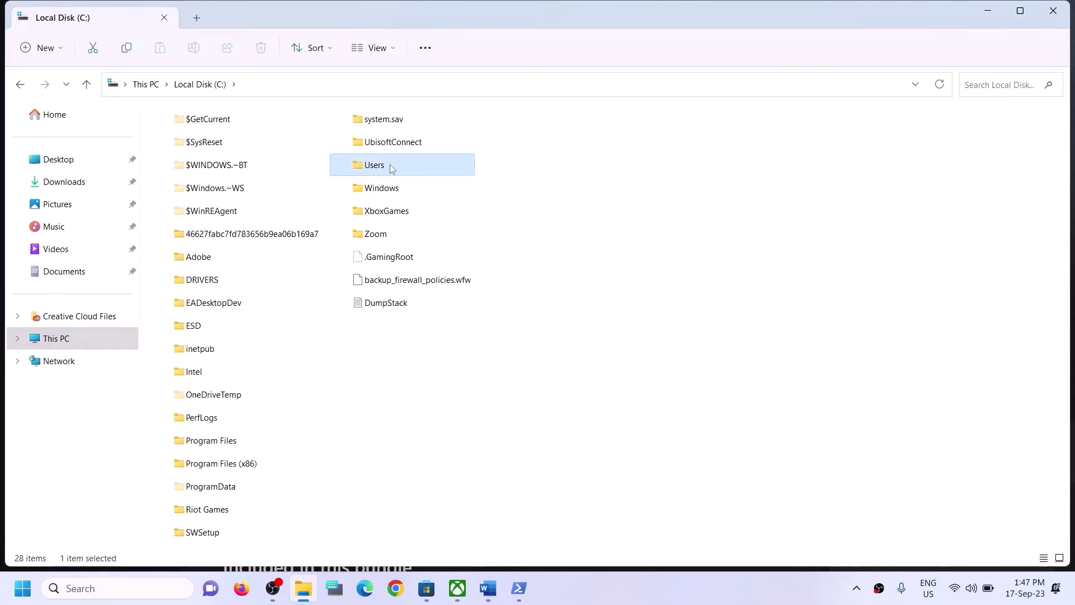
double_click(385, 166)
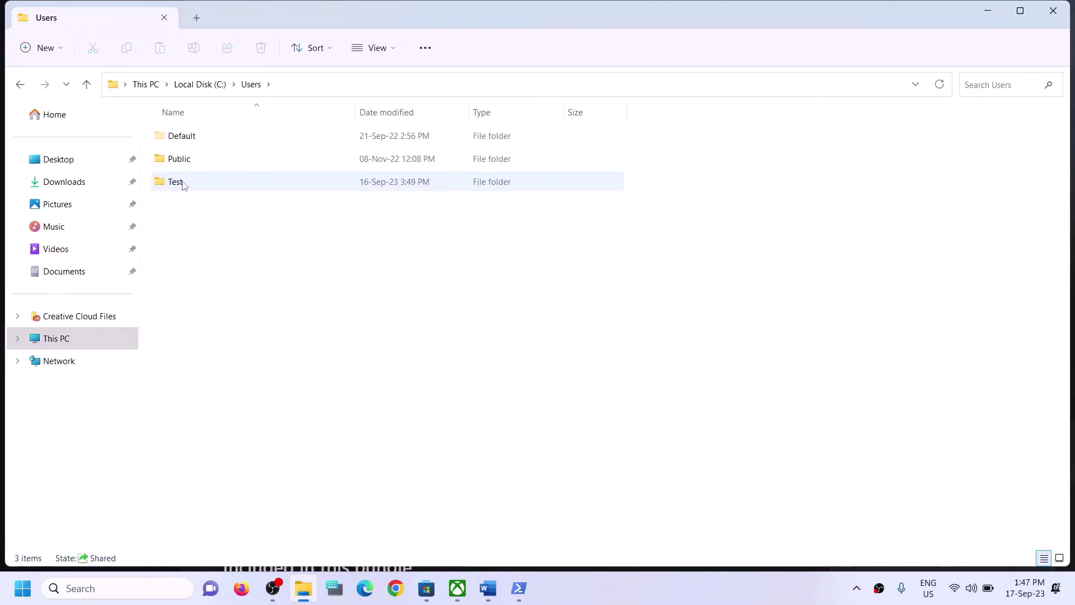
click(239, 181)
double_click(204, 179)
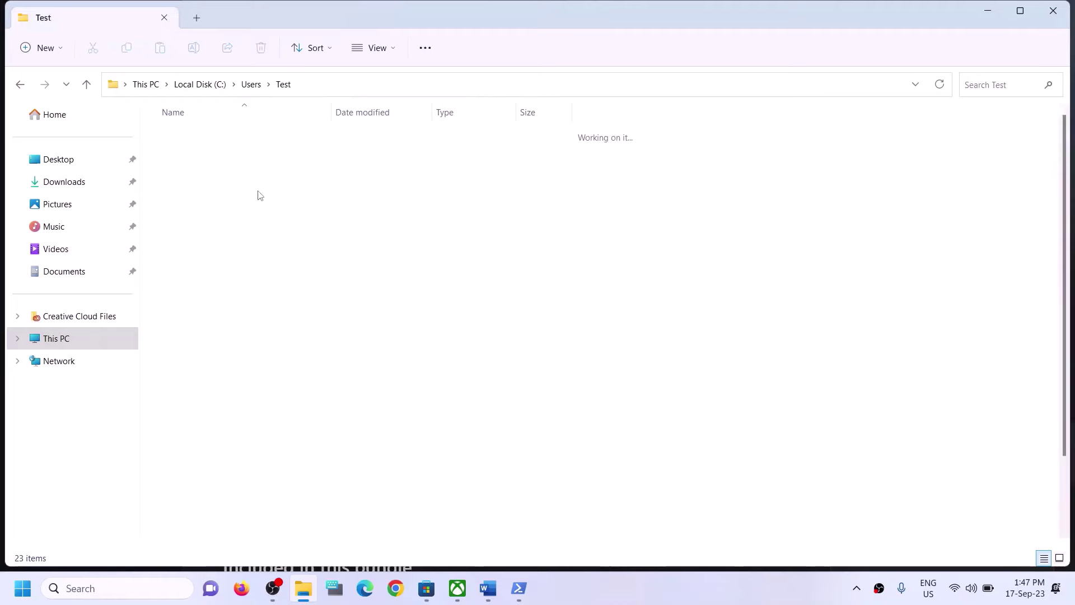
Open AppData, then Local, then the Packages folder
click(242, 280)
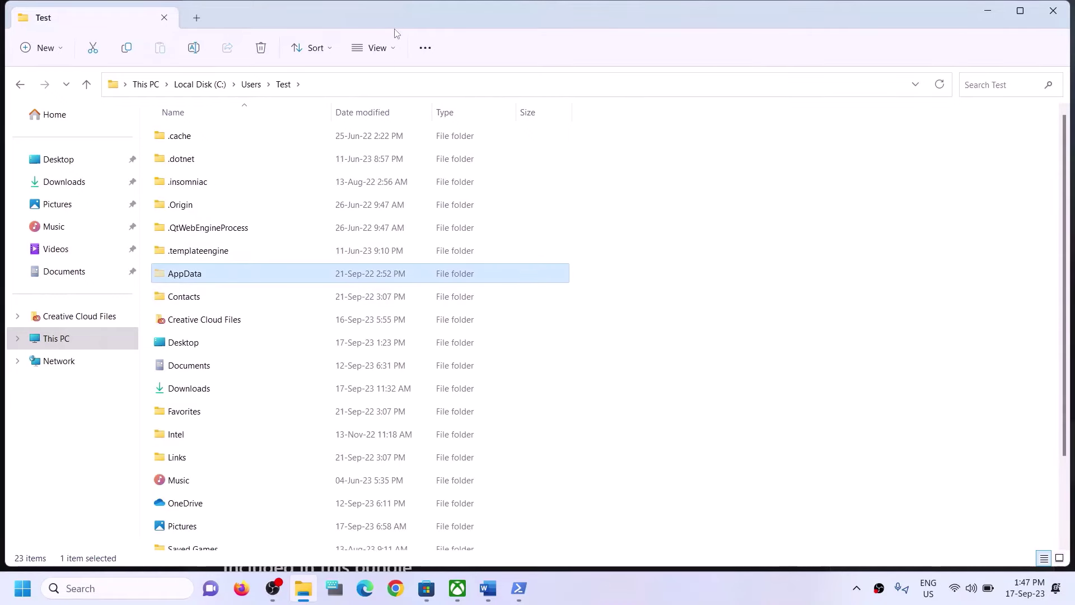
click(390, 49)
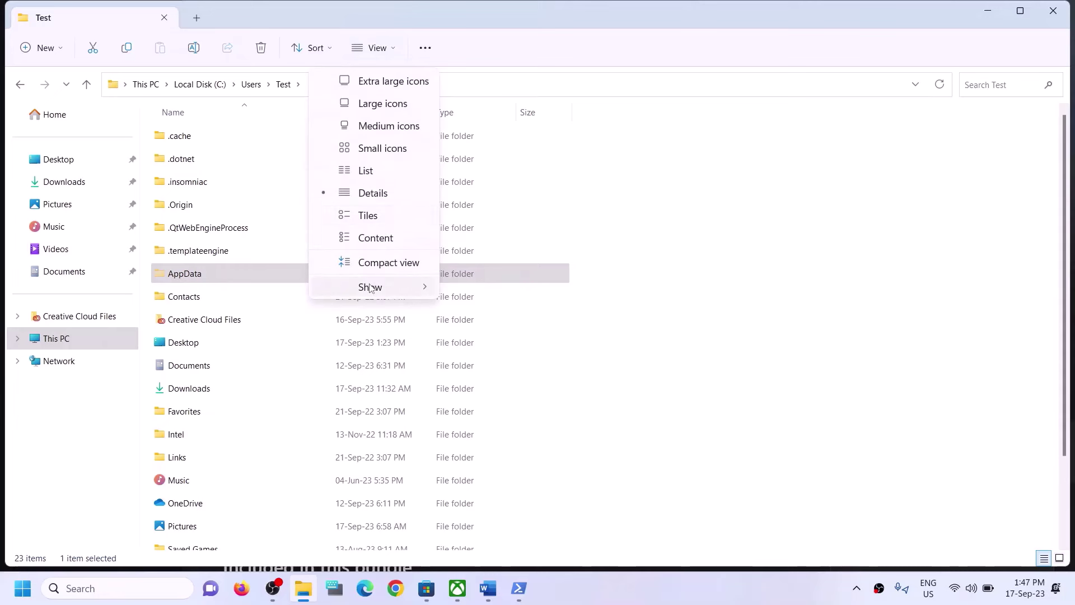
mouse_move(369, 287)
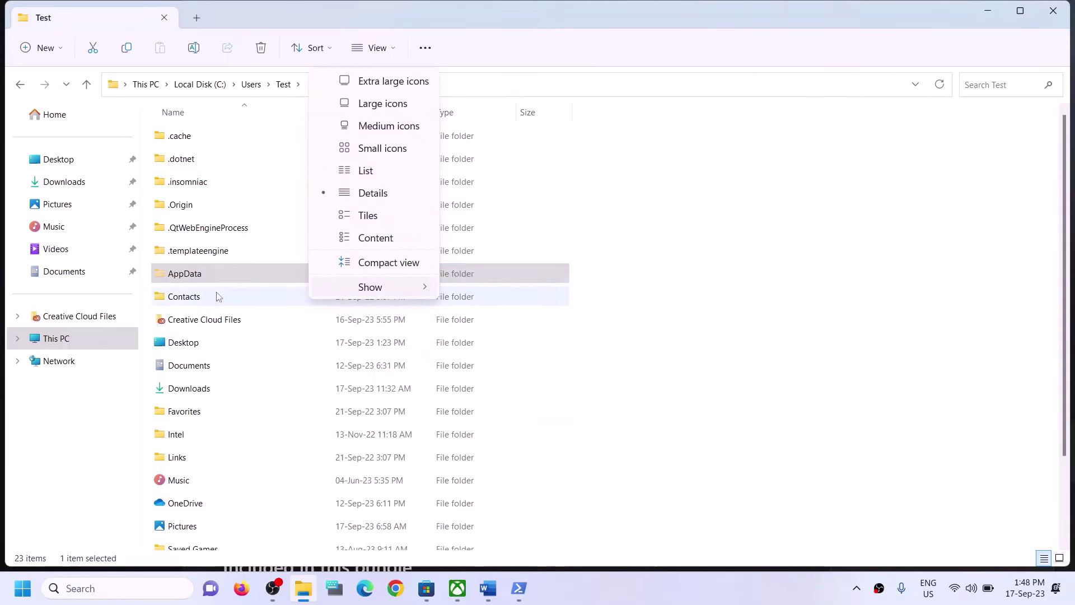
click(200, 277)
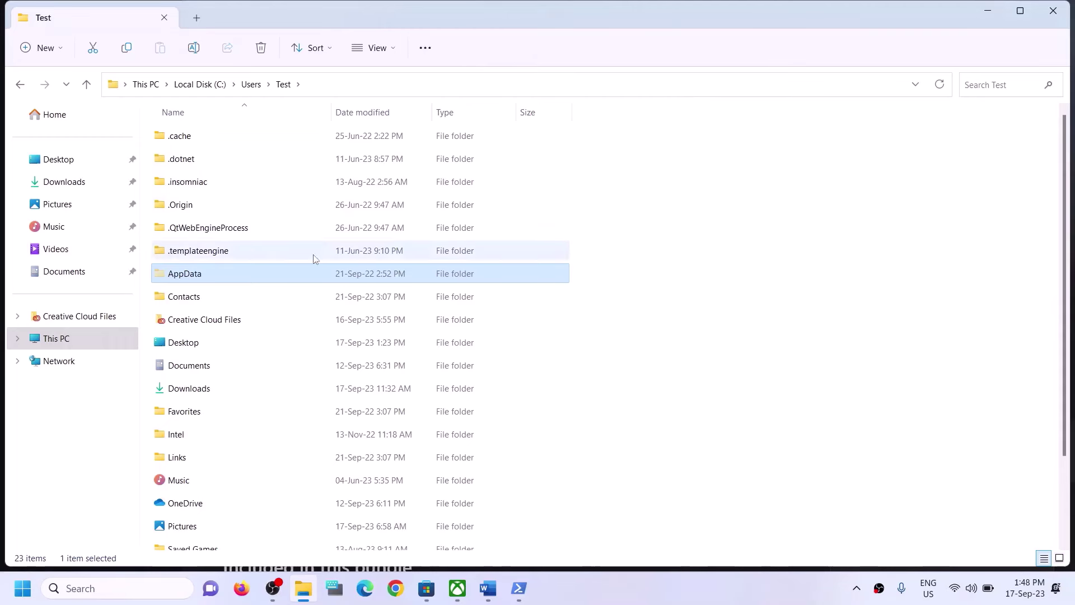
double_click(230, 271)
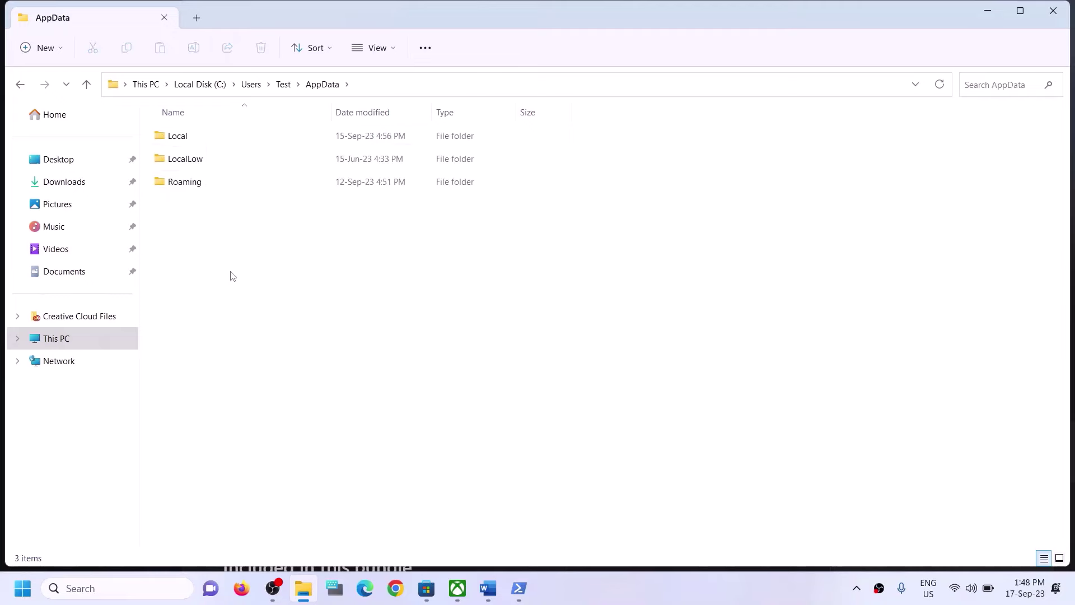
click(229, 137)
double_click(229, 136)
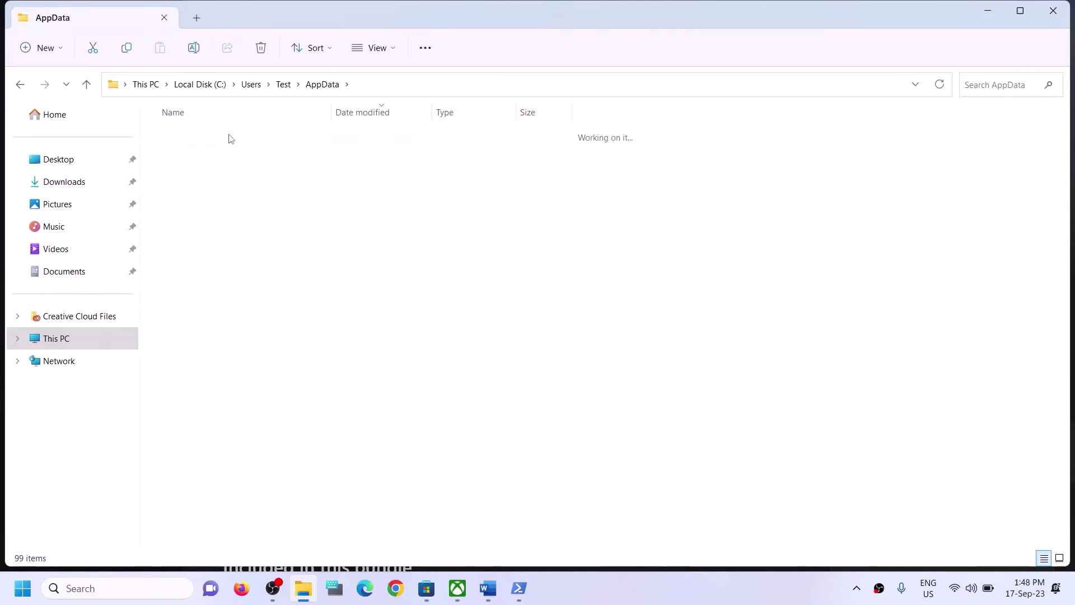
click(185, 252)
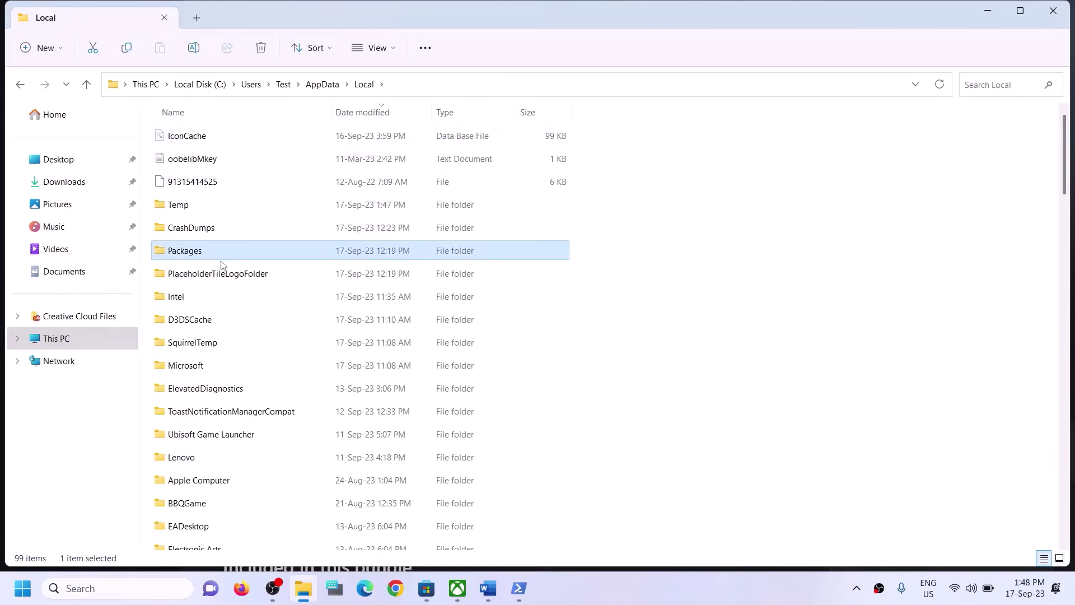
double_click(221, 256)
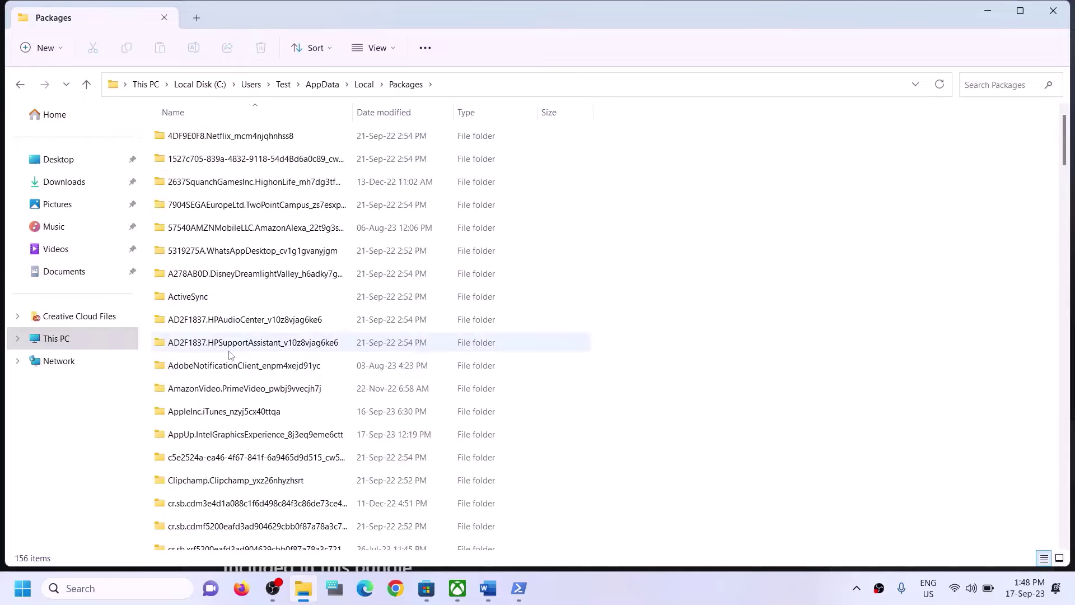
Browse the 156 package folders and select Microsoft.WindowsStore_8wekyb3d8bbwe
click(252, 341)
scroll(253, 382, down, 15)
scroll(253, 383, down, 16)
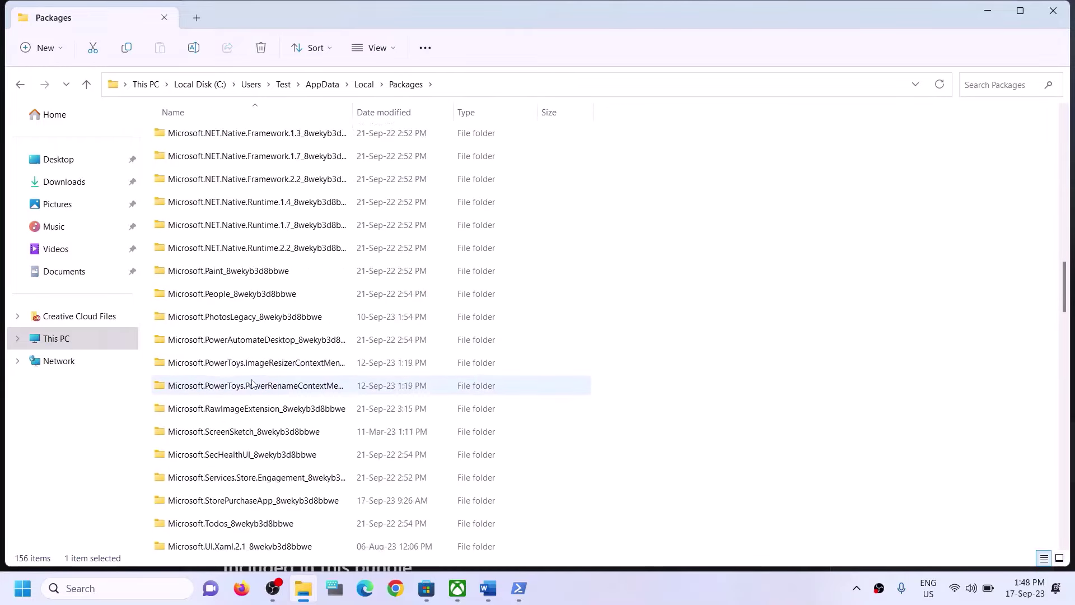
scroll(252, 382, down, 12)
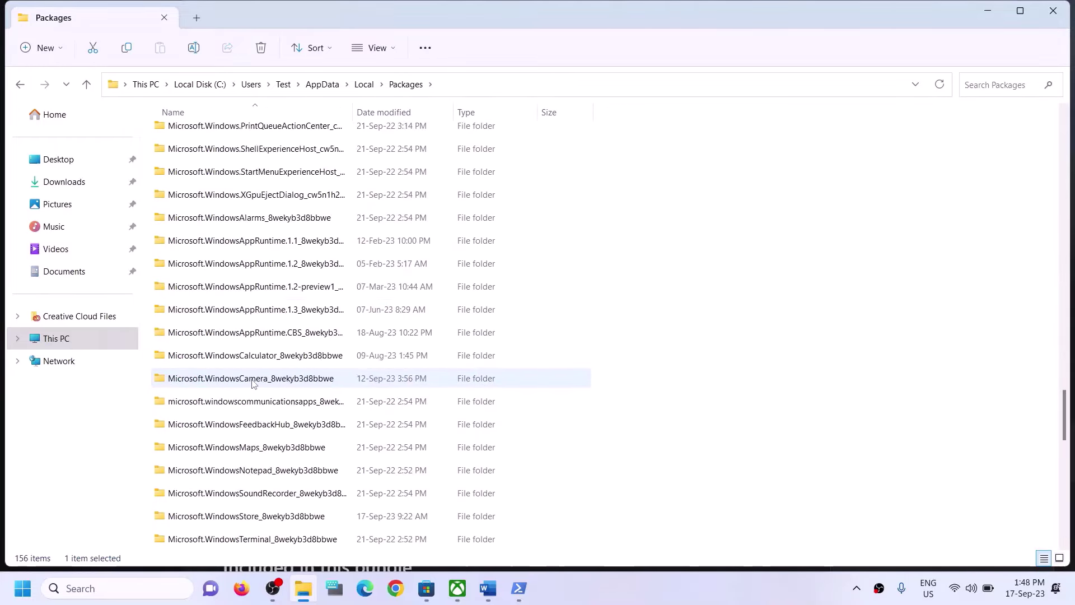
scroll(281, 380, down, 3)
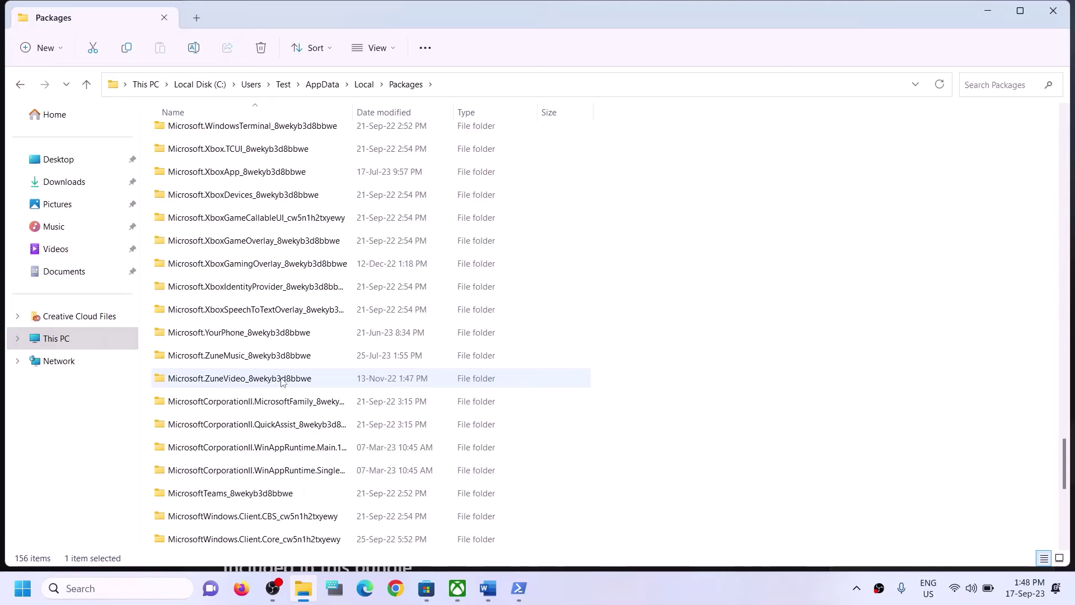
scroll(282, 381, down, 4)
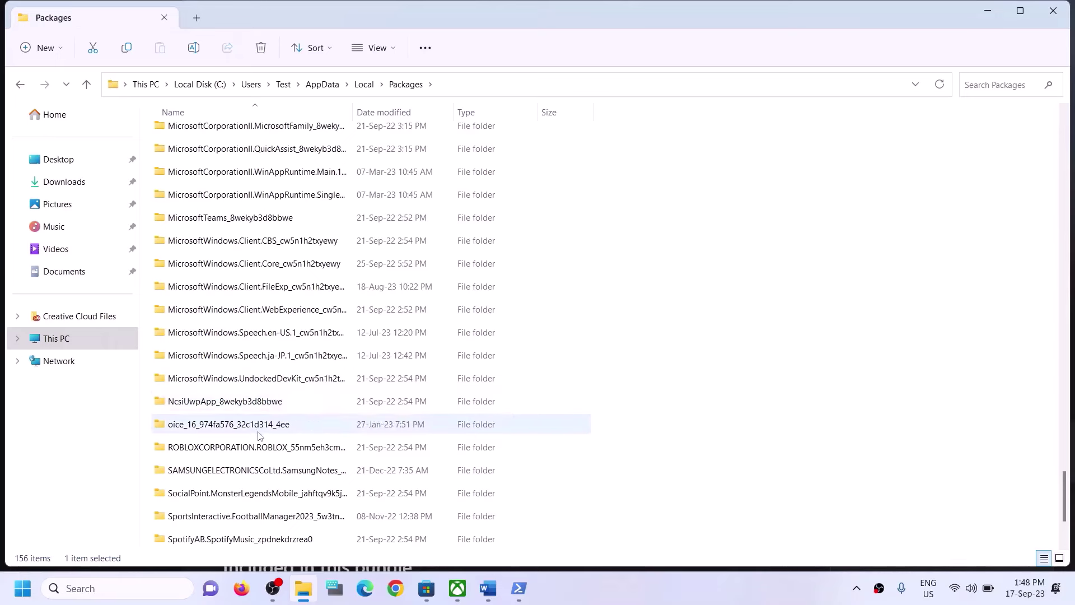
scroll(263, 426, down, 2)
scroll(240, 359, up, 1)
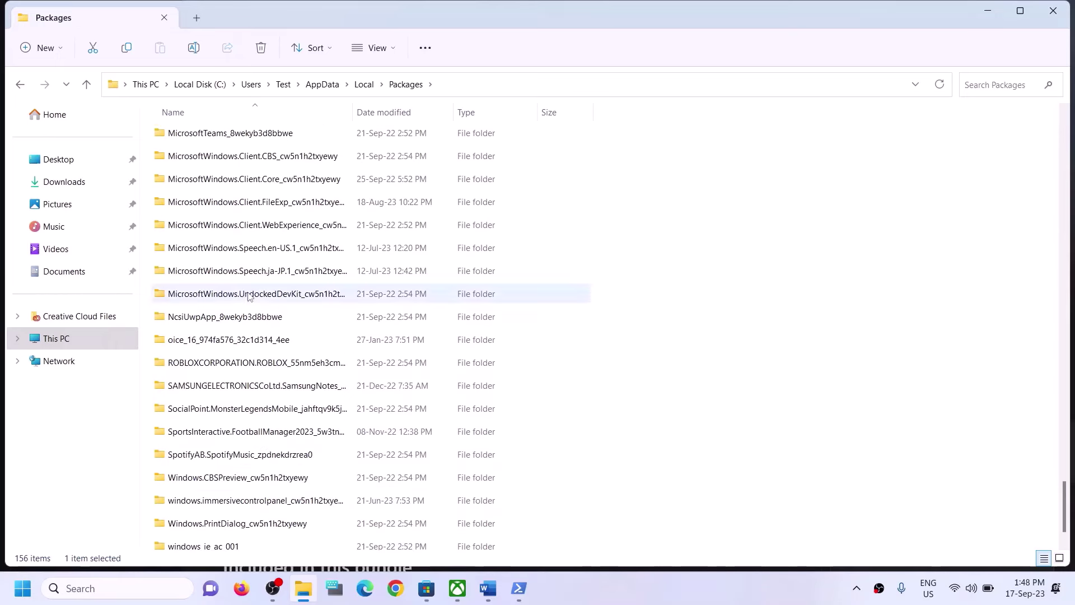
scroll(285, 248, up, 2)
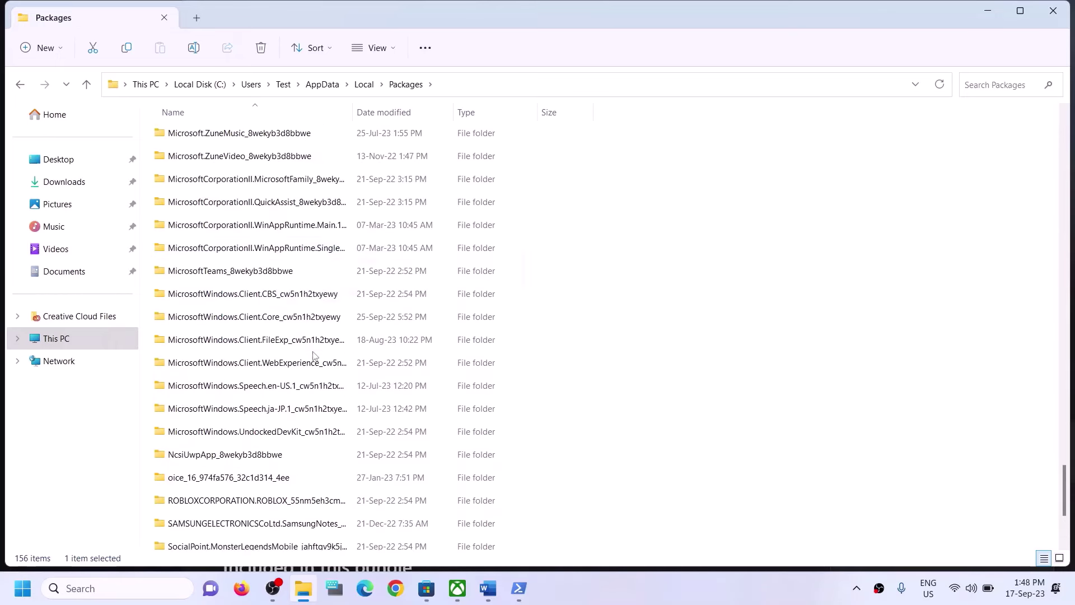
click(268, 437)
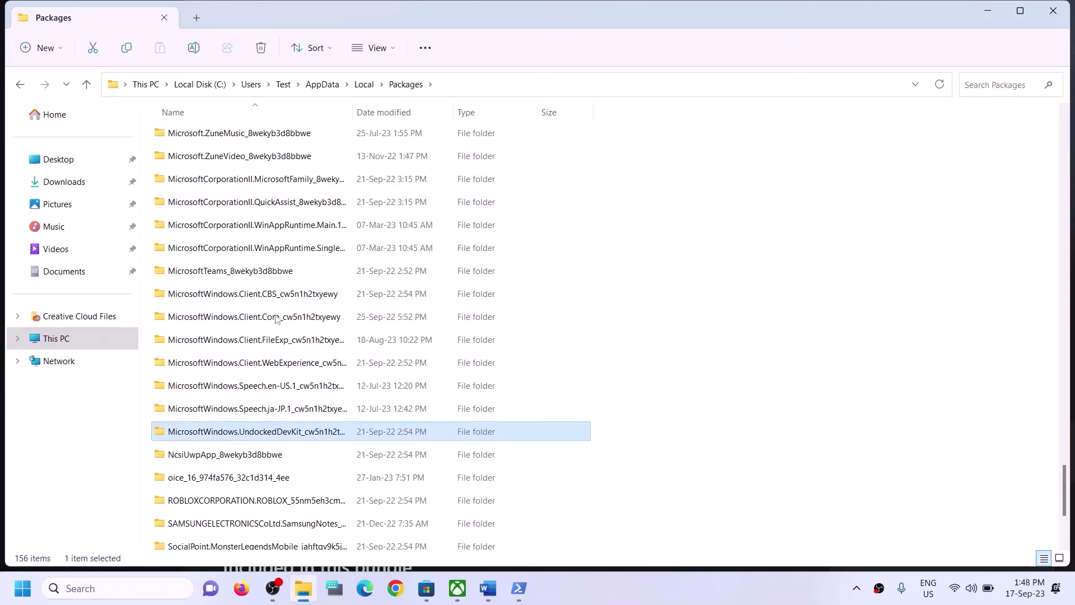
click(267, 293)
click(275, 365)
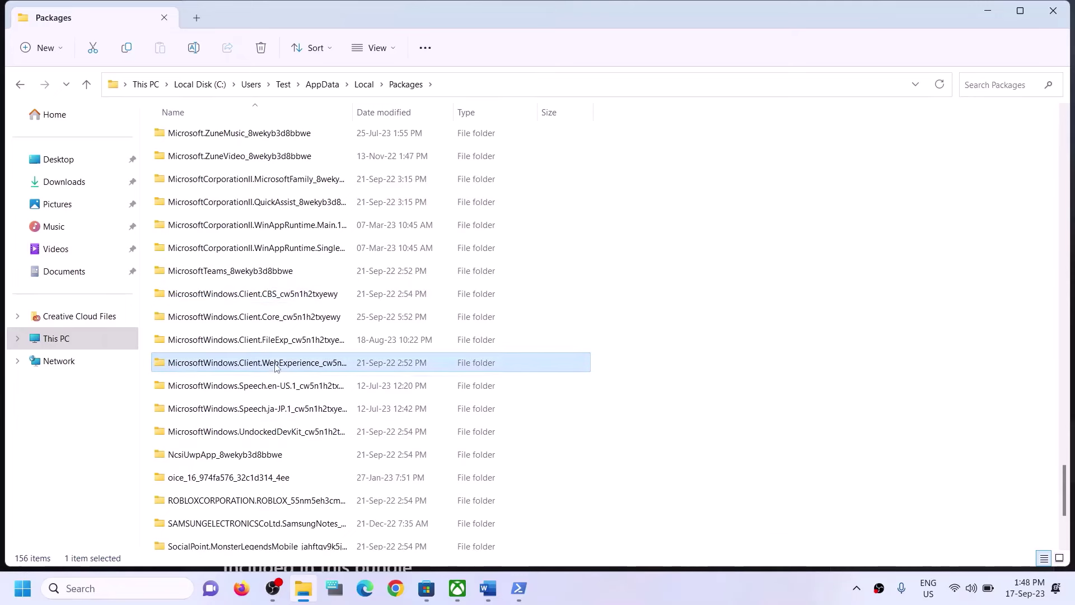
scroll(286, 409, down, 1)
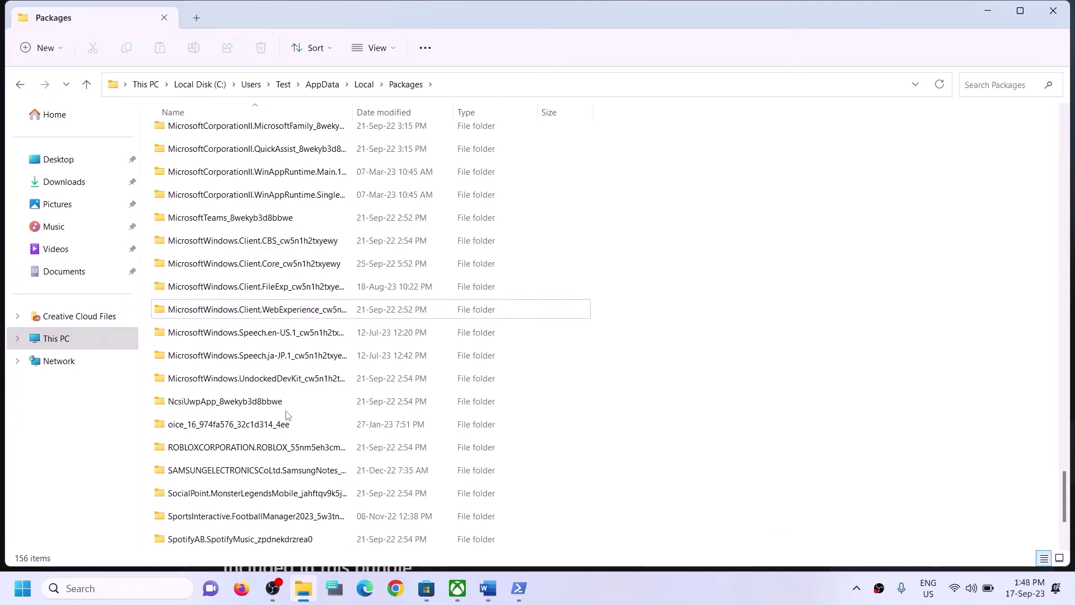
scroll(288, 414, up, 2)
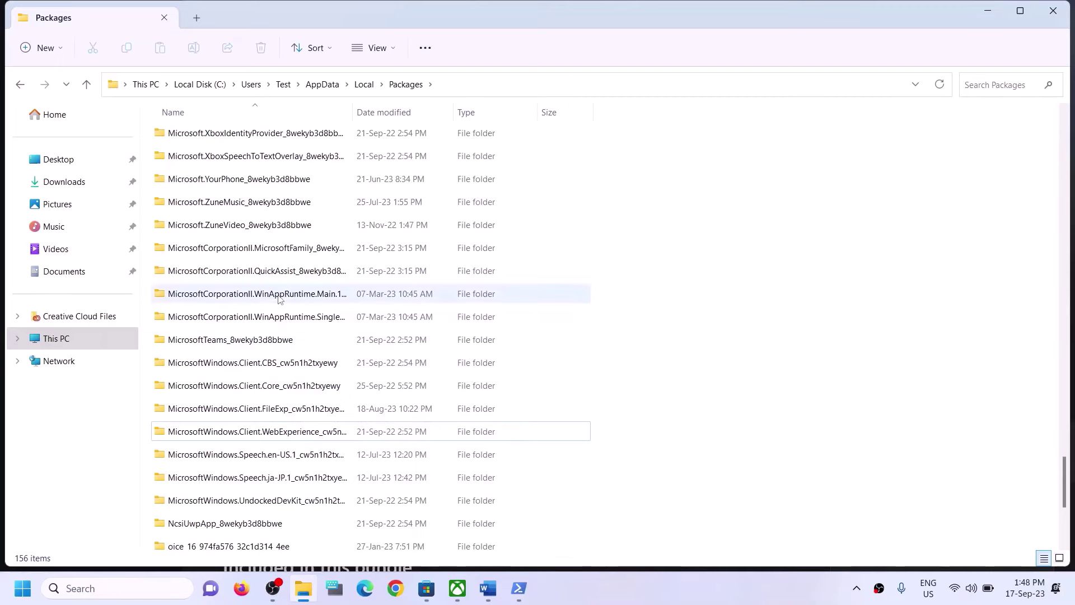
scroll(278, 298, up, 2)
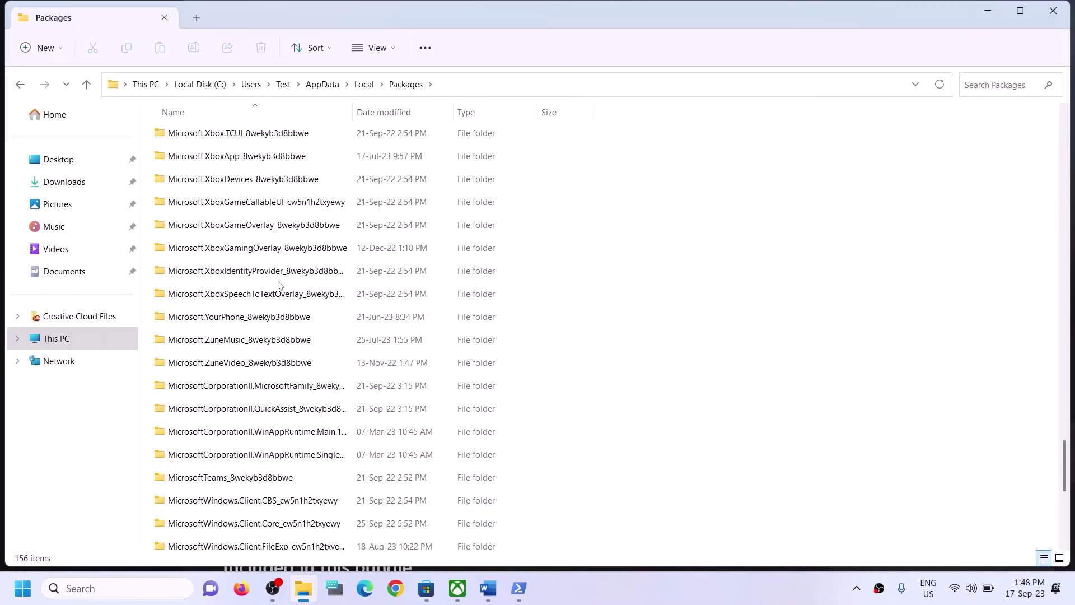
scroll(278, 286, up, 3)
click(245, 297)
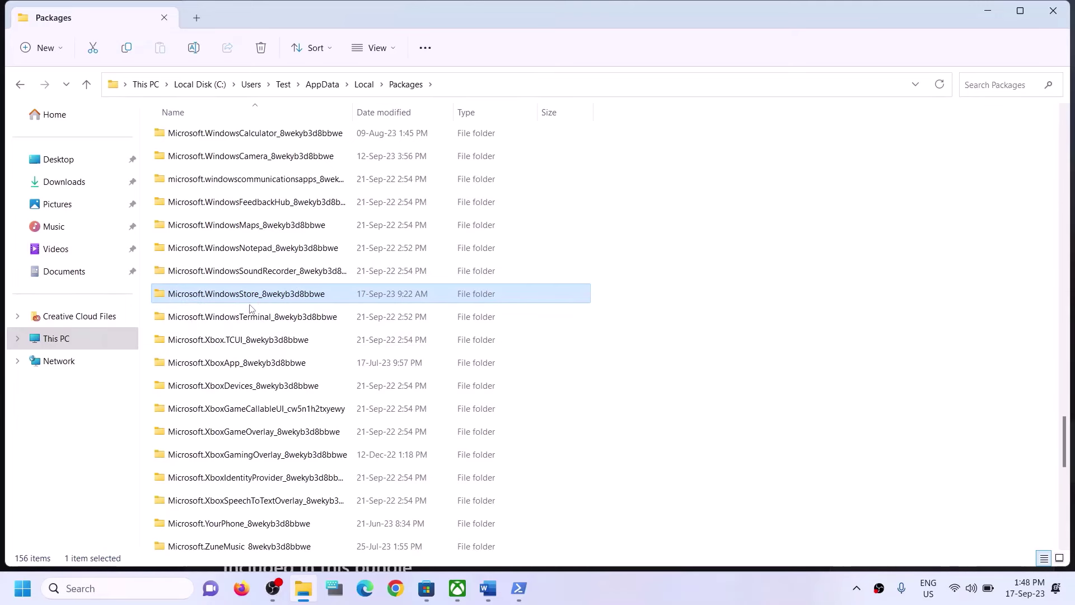
Open Microsoft.WindowsStore_8wekyb3d8bbwe, delete its LocalCache folder, and close File Explorer
double_click(225, 294)
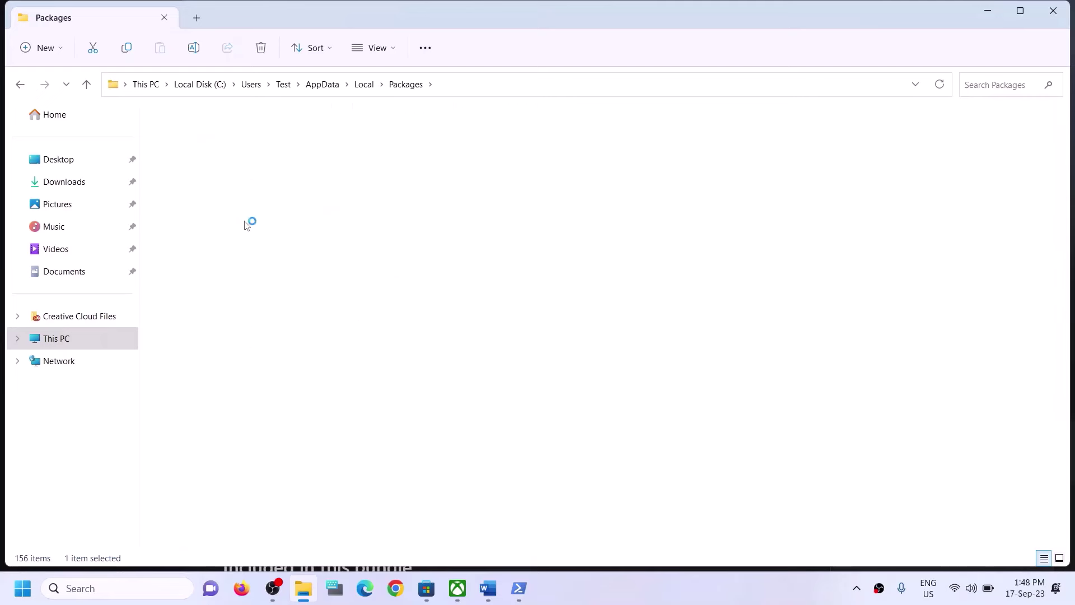
click(183, 189)
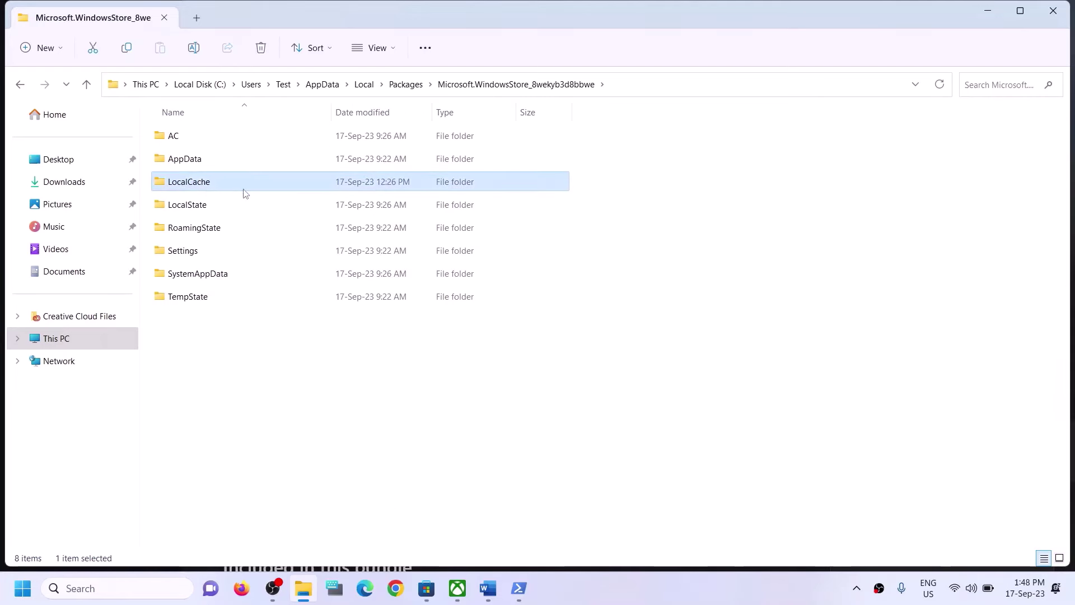
right_click(210, 186)
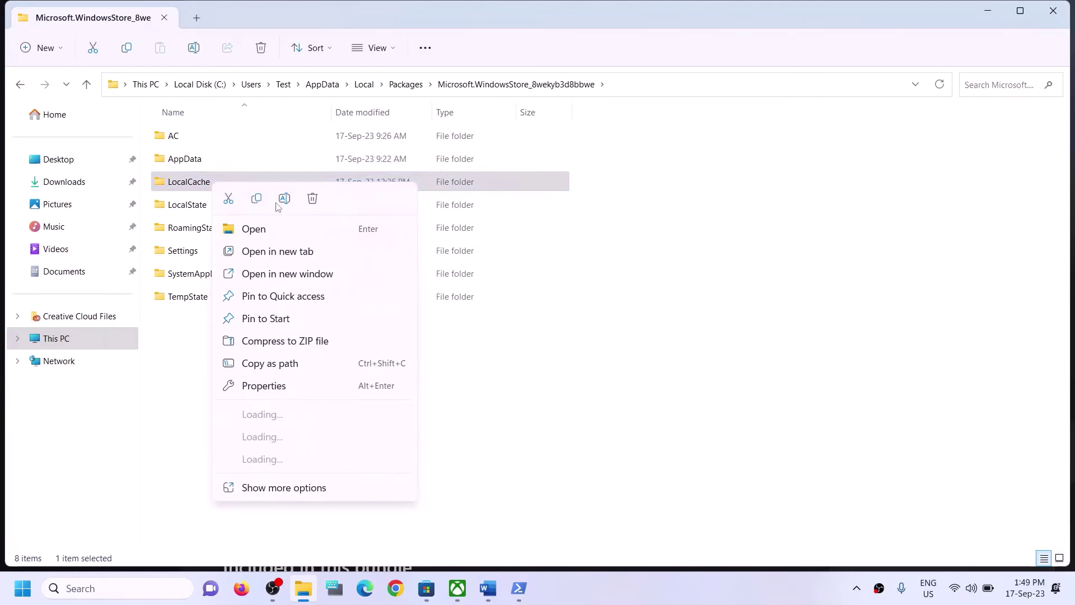
click(312, 200)
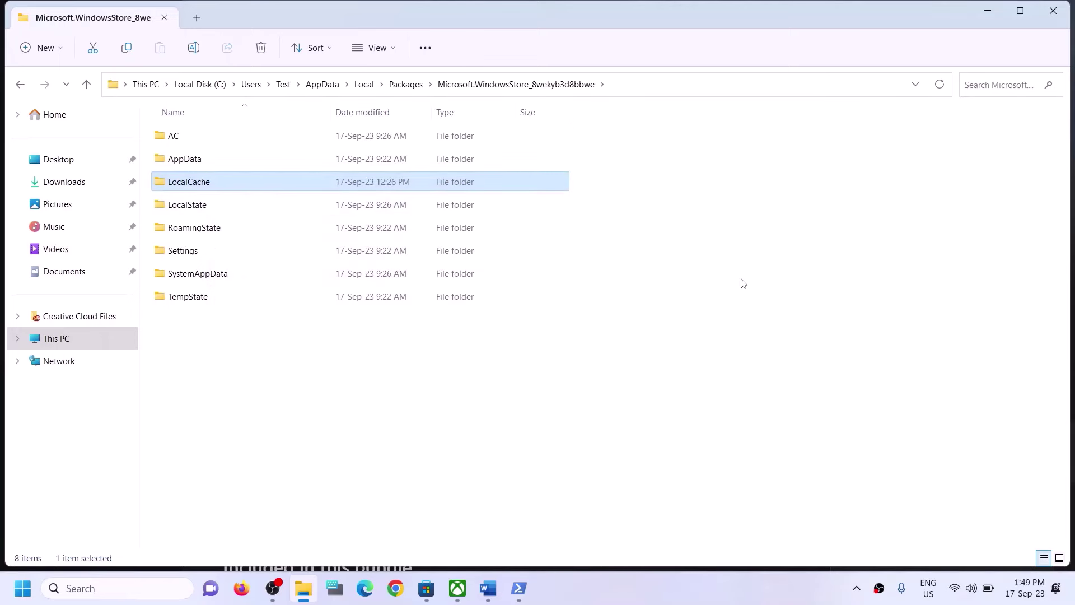
click(1046, 15)
Highlight the Step 5 'Repair/reset Xbox App/Store' heading in the Word notes
scroll(221, 387, down, 3)
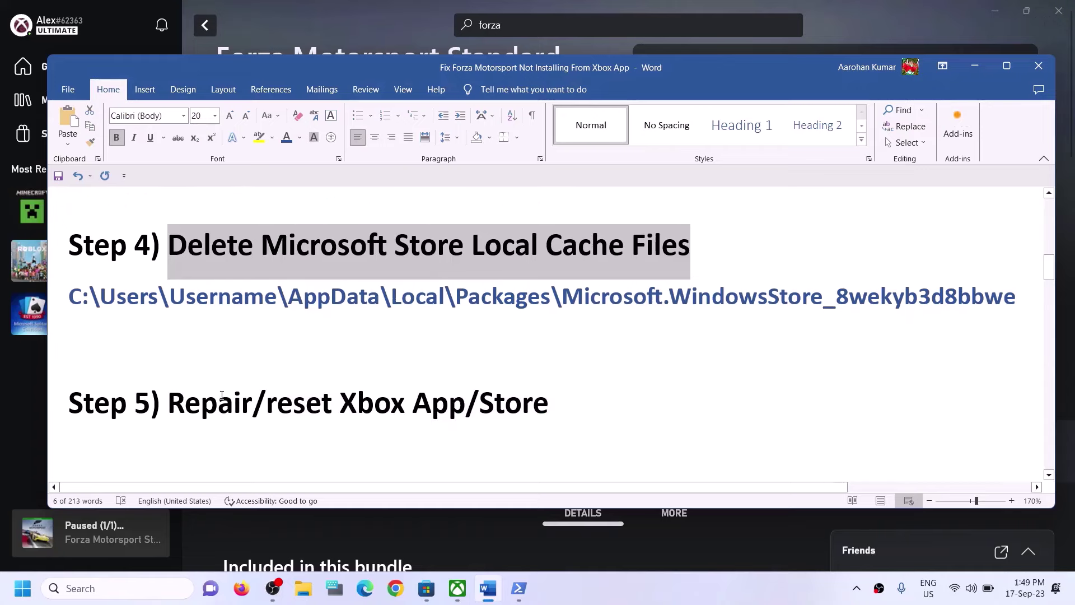
scroll(221, 386, up, 1)
drag(170, 402, 497, 419)
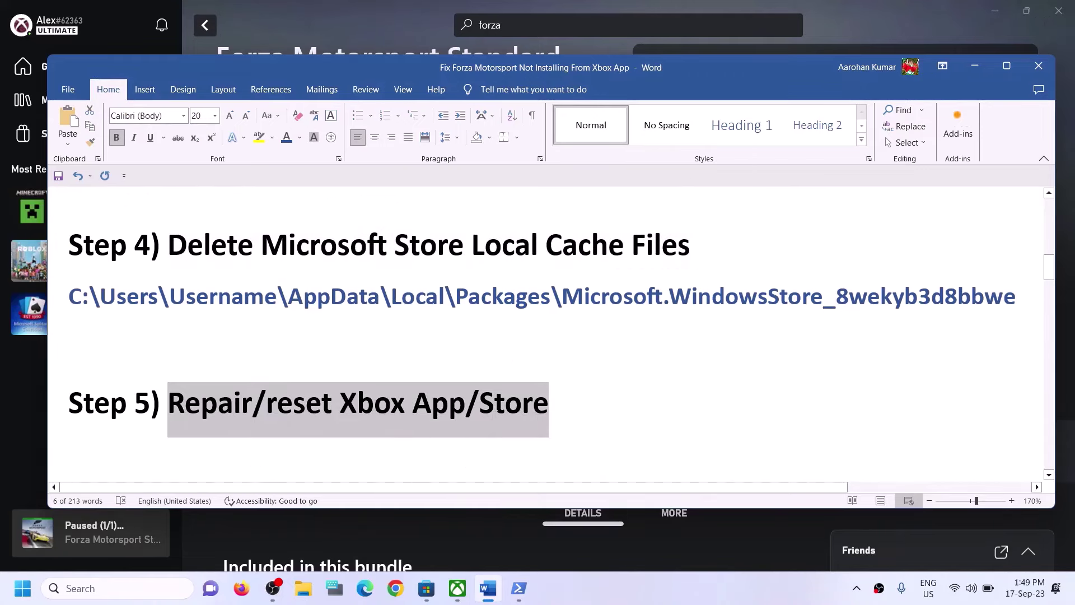
Search Windows for 'xbox' and open the Xbox app's settings page
click(147, 589)
text(xbox)
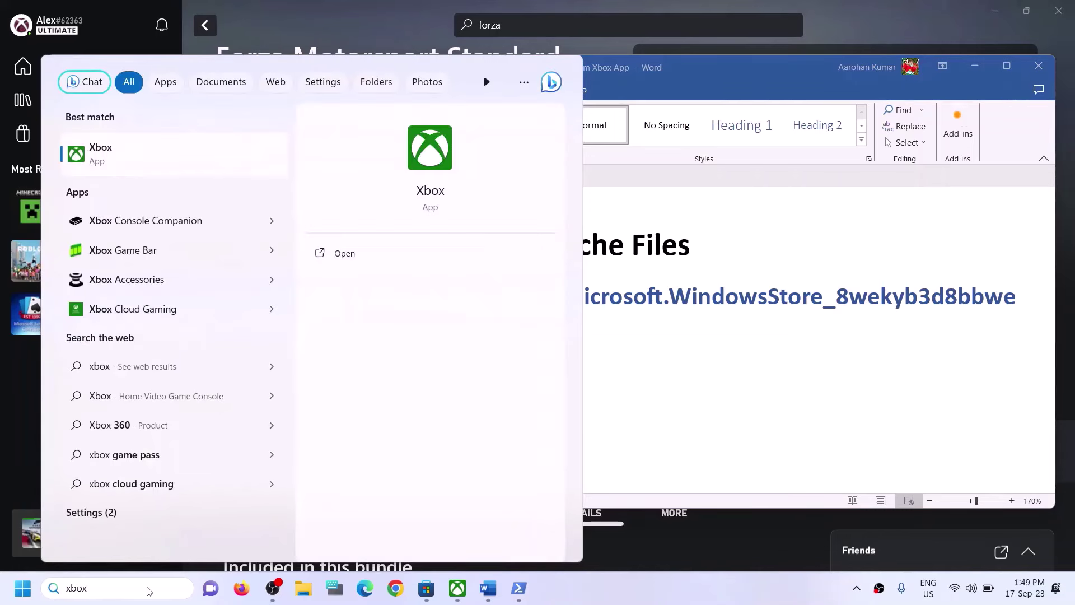
right_click(133, 158)
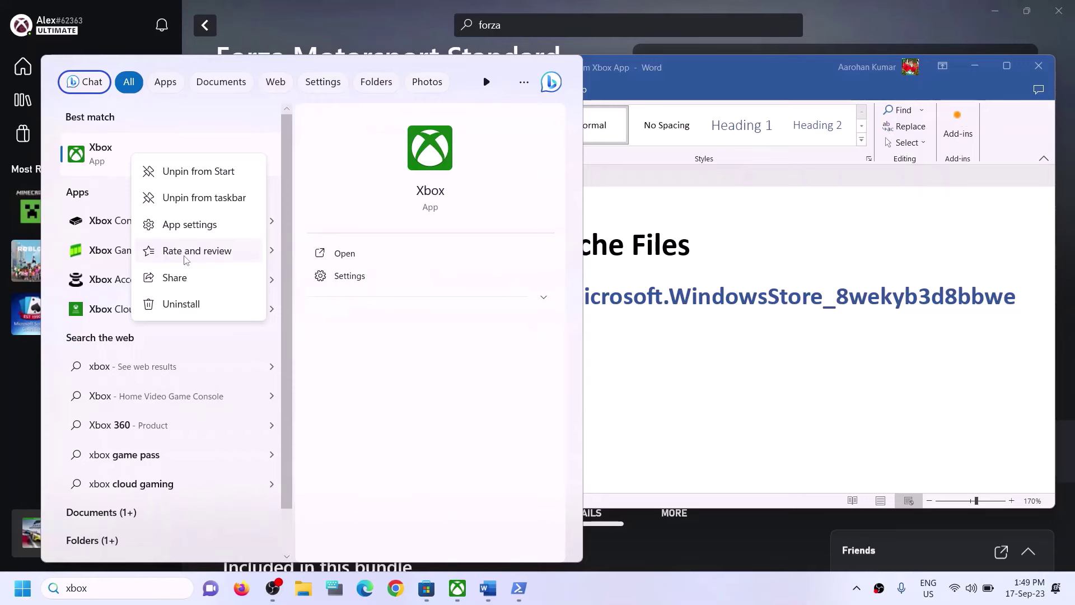
key(Escape)
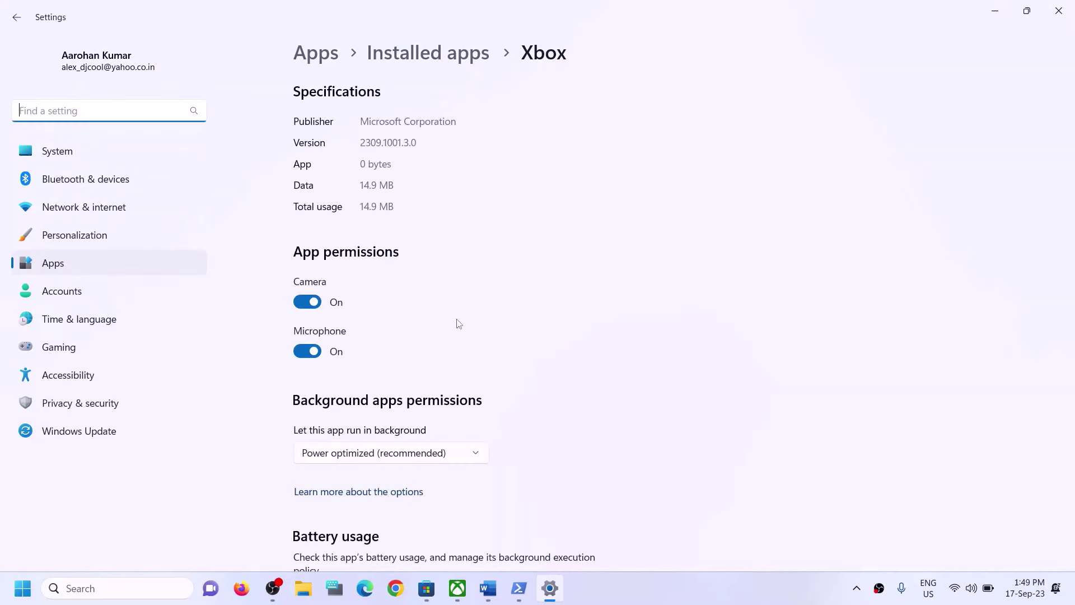
Repair the Xbox app, reset it with confirmation, then search Windows for 'store'
scroll(456, 322, down, 5)
scroll(521, 369, down, 8)
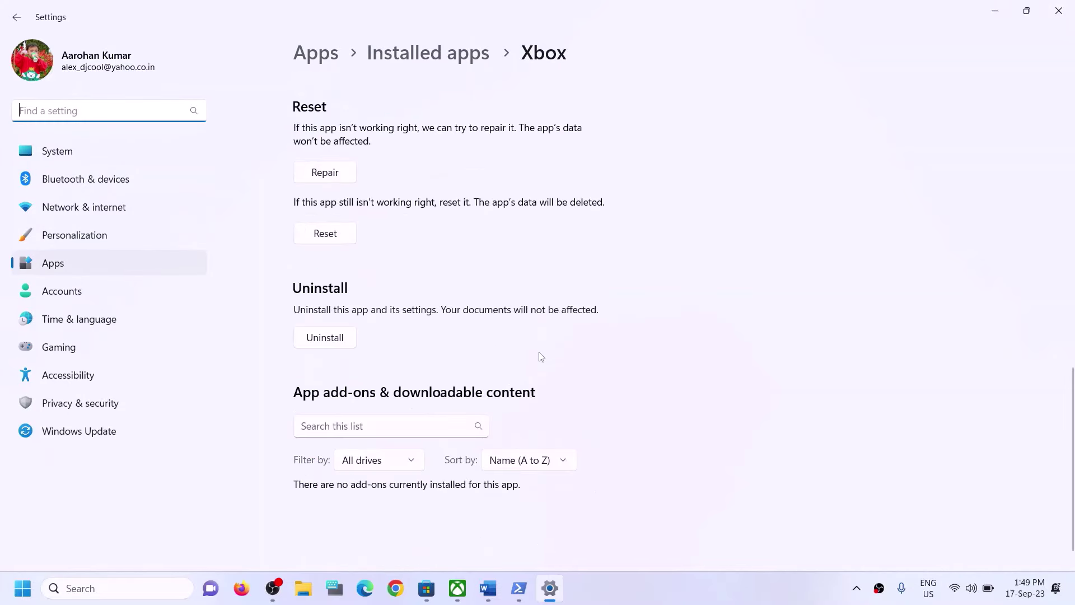
scroll(430, 289, up, 3)
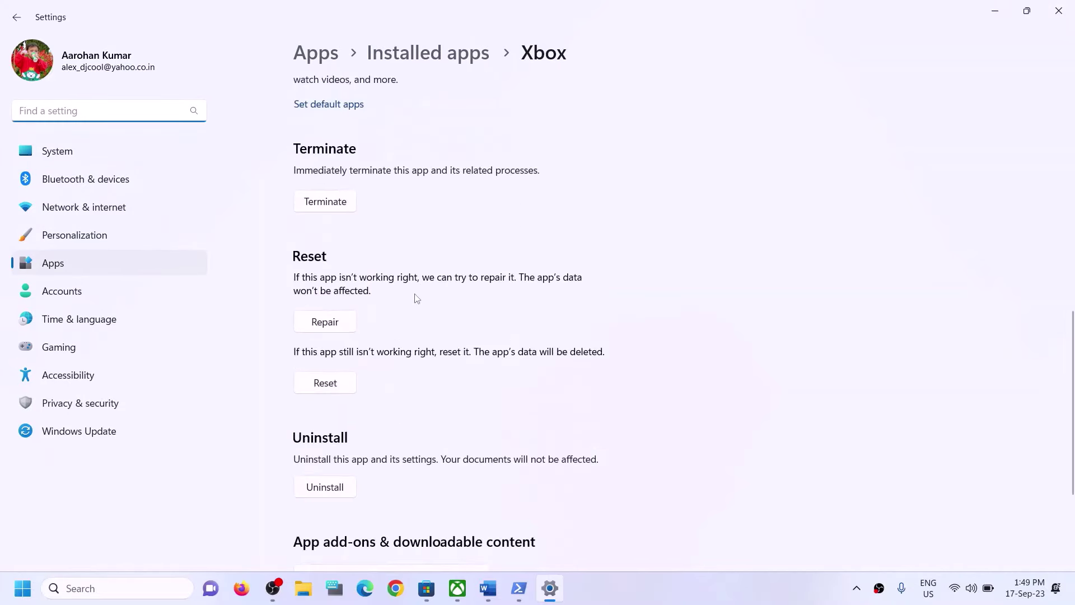
click(328, 322)
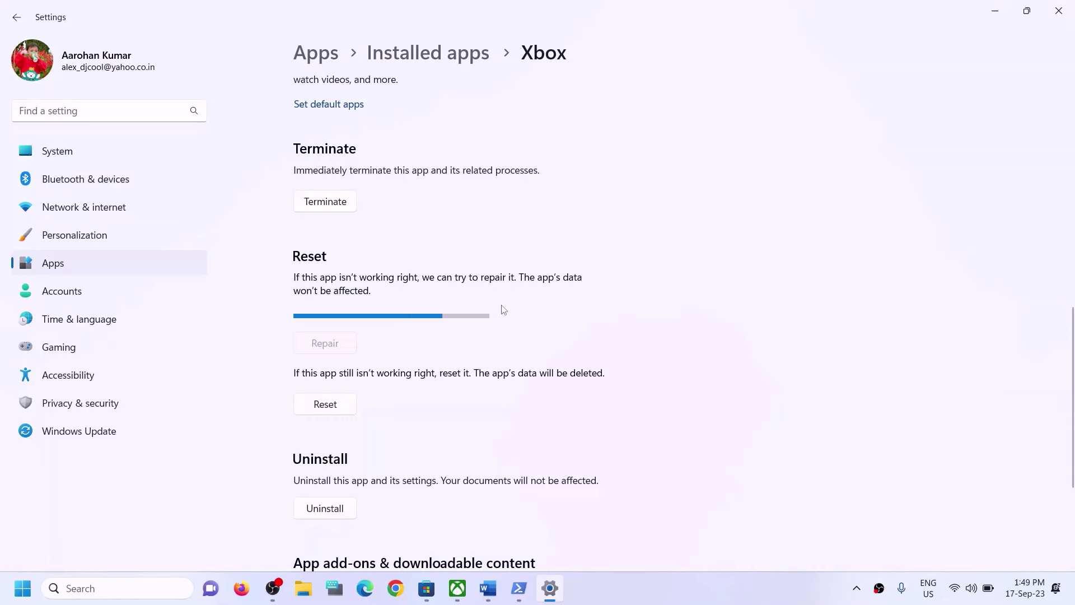
click(329, 386)
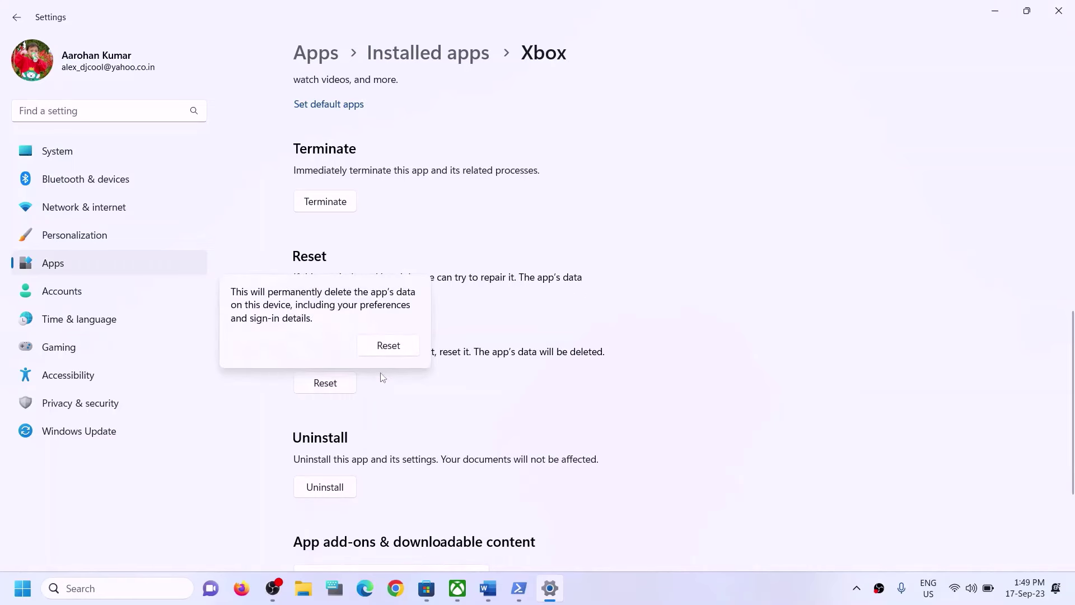
click(388, 345)
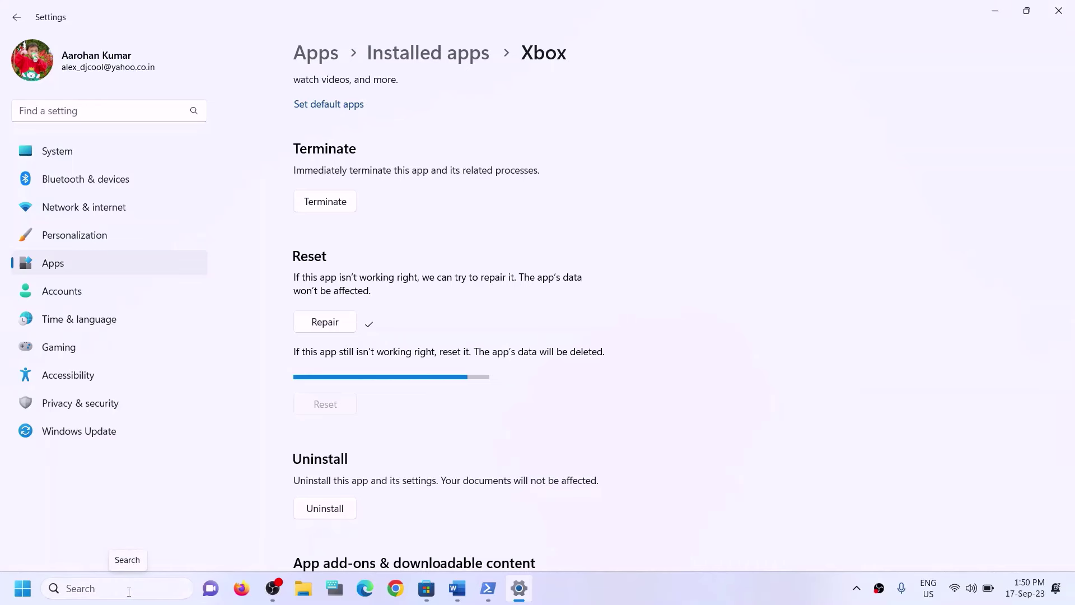
click(128, 592)
text(s)
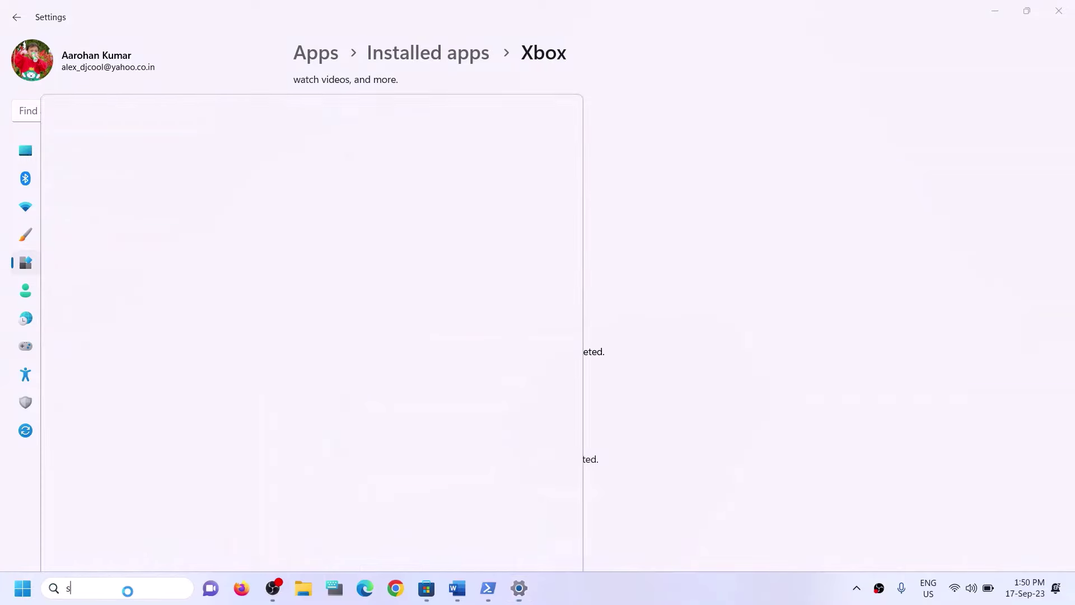
text(tore)
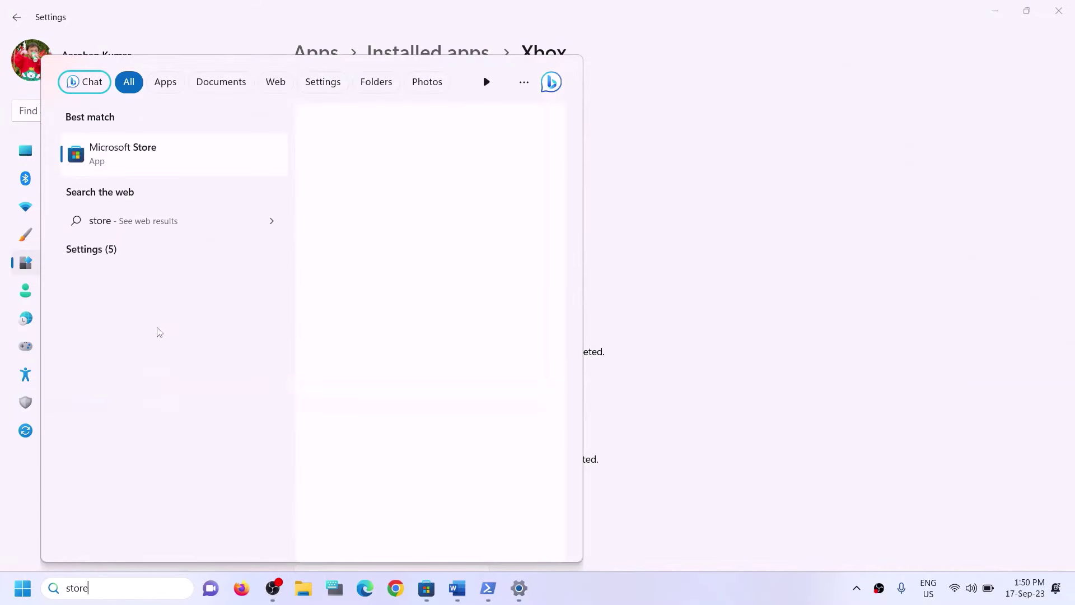
Open Microsoft Store's App settings, run Repair, then run Reset and confirm it
right_click(165, 173)
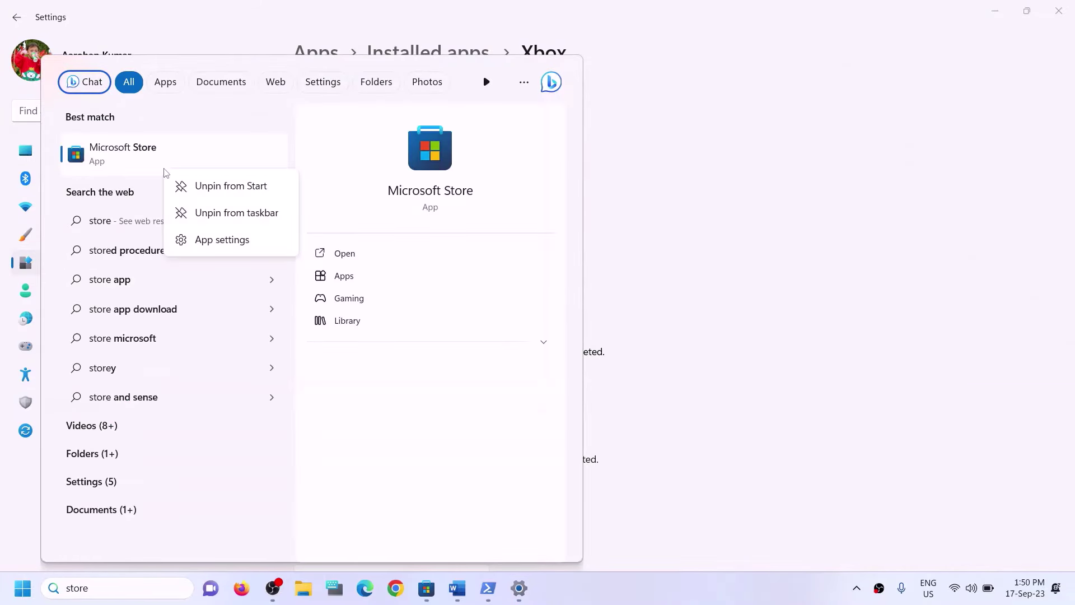
click(202, 240)
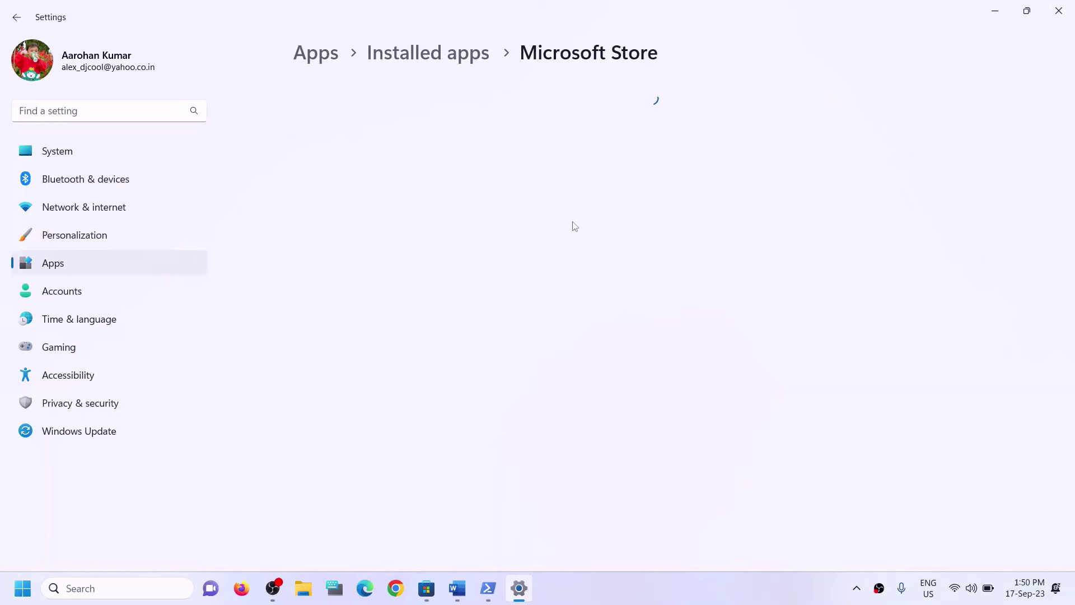
scroll(474, 425, down, 10)
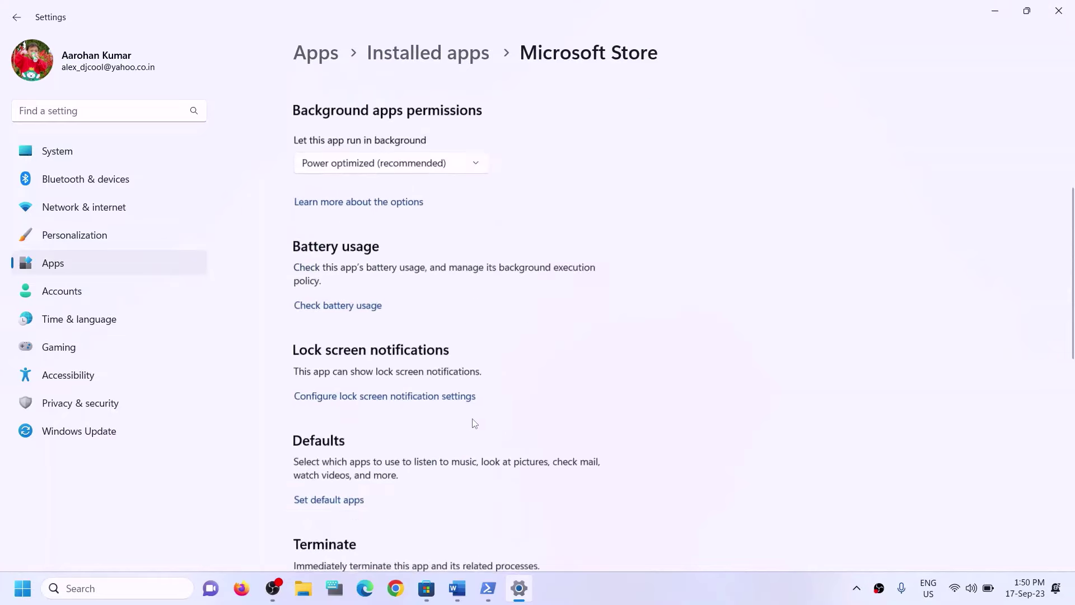
click(329, 338)
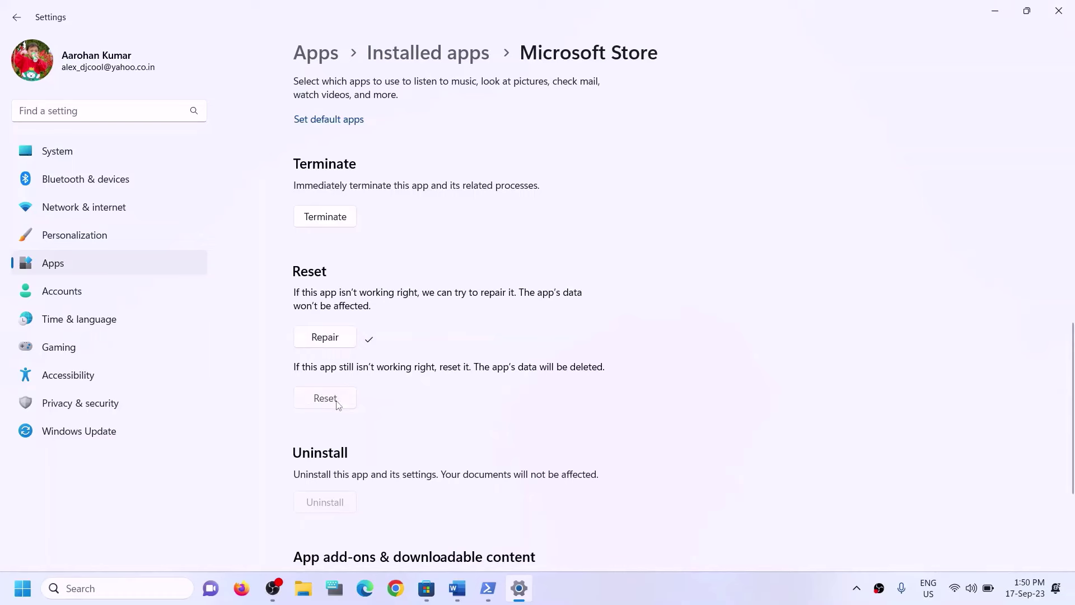
click(338, 403)
click(406, 365)
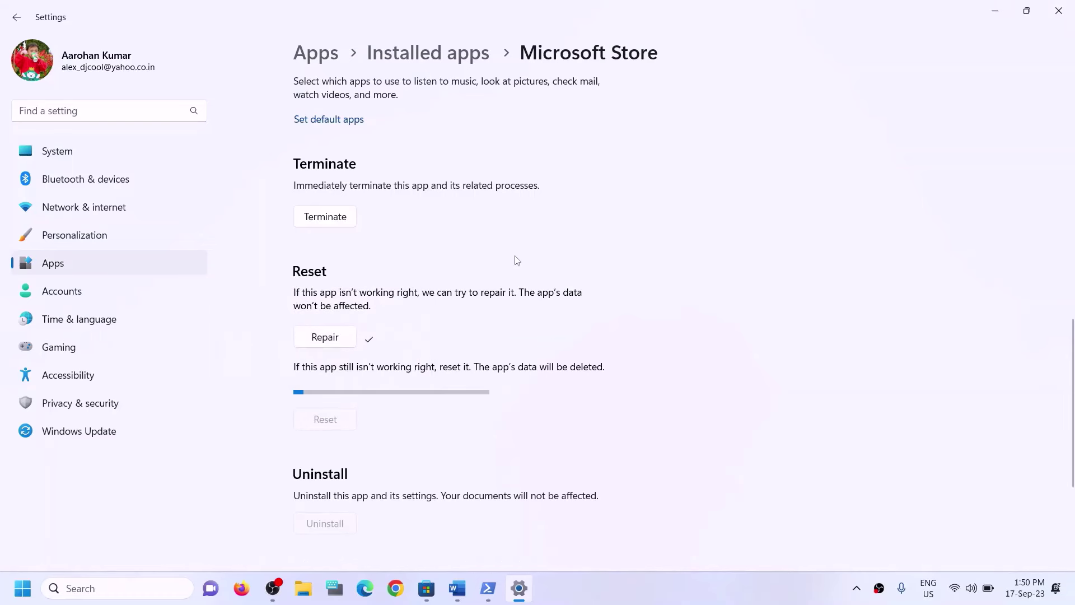
Highlight the Step 6 instruction heading in the Word notes
mouse_move(467, 591)
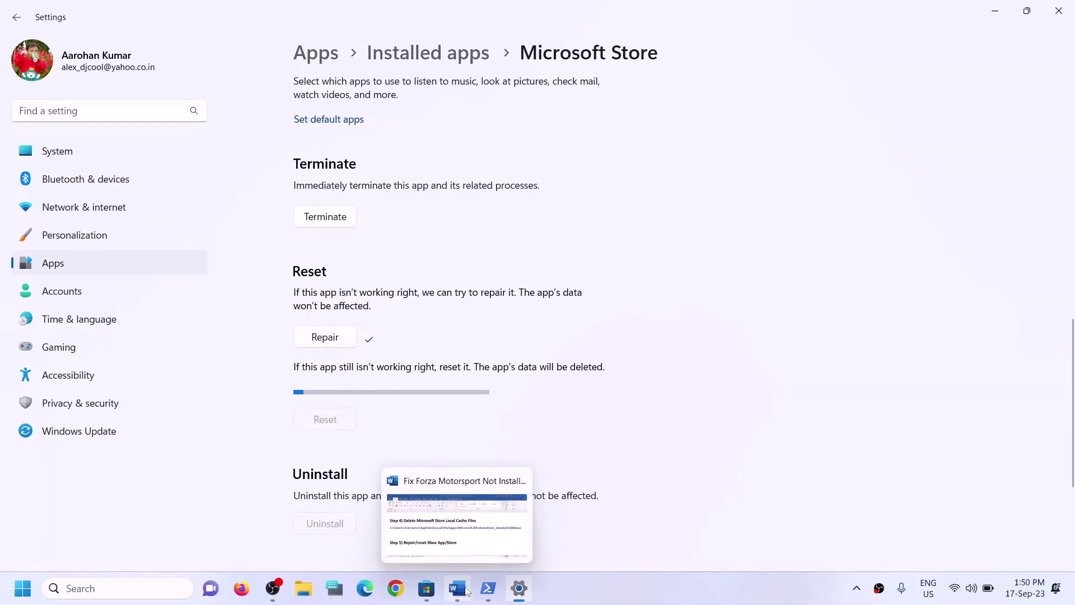
click(456, 526)
scroll(335, 387, down, 3)
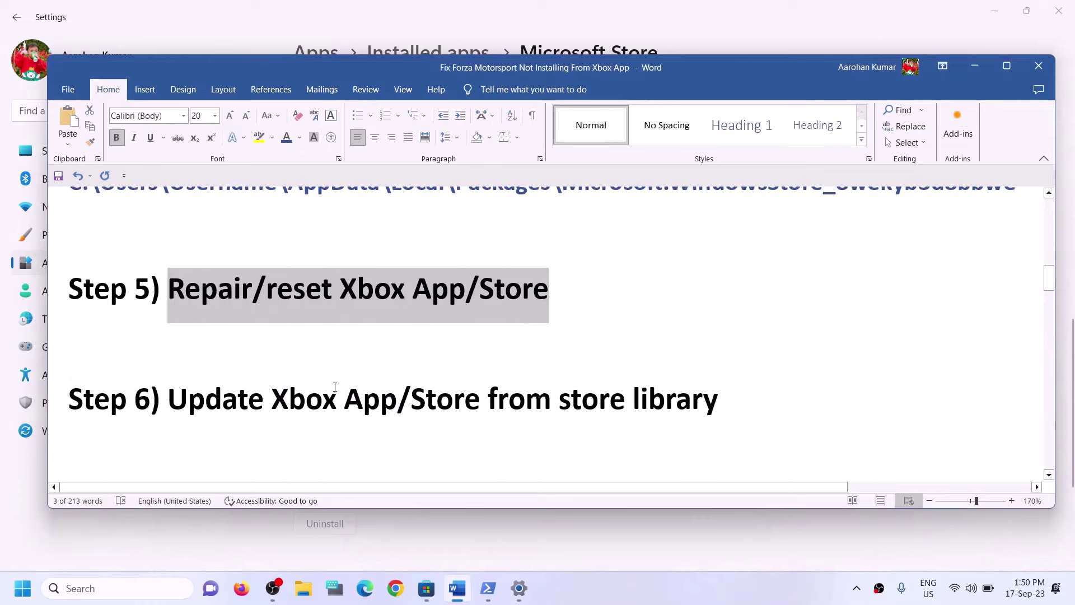
drag(168, 398, 717, 402)
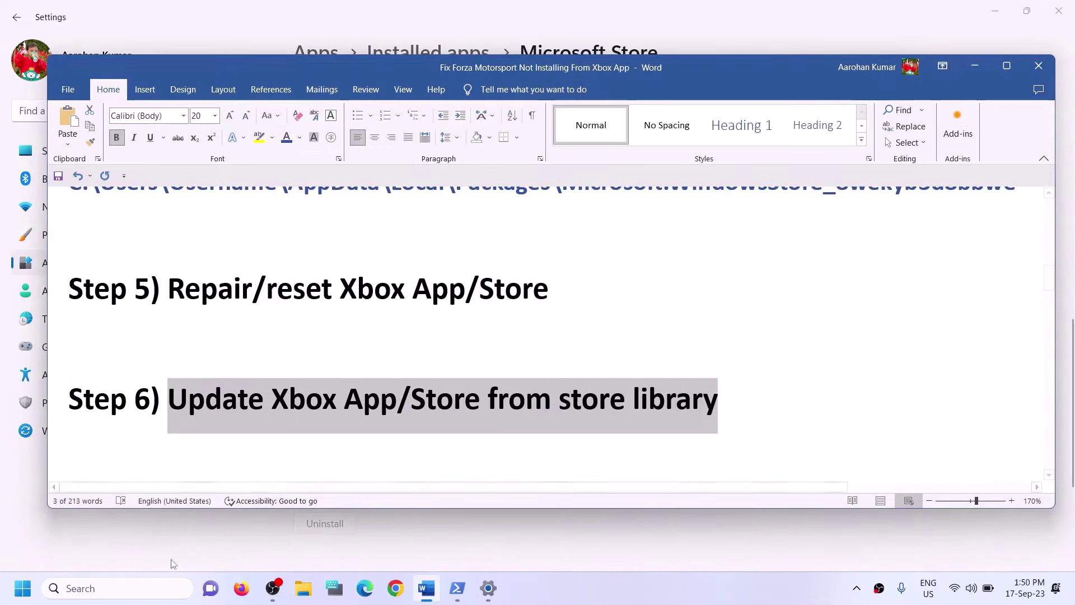
Search Windows for 'store' and launch Microsoft Store from the results
click(129, 588)
text(sto)
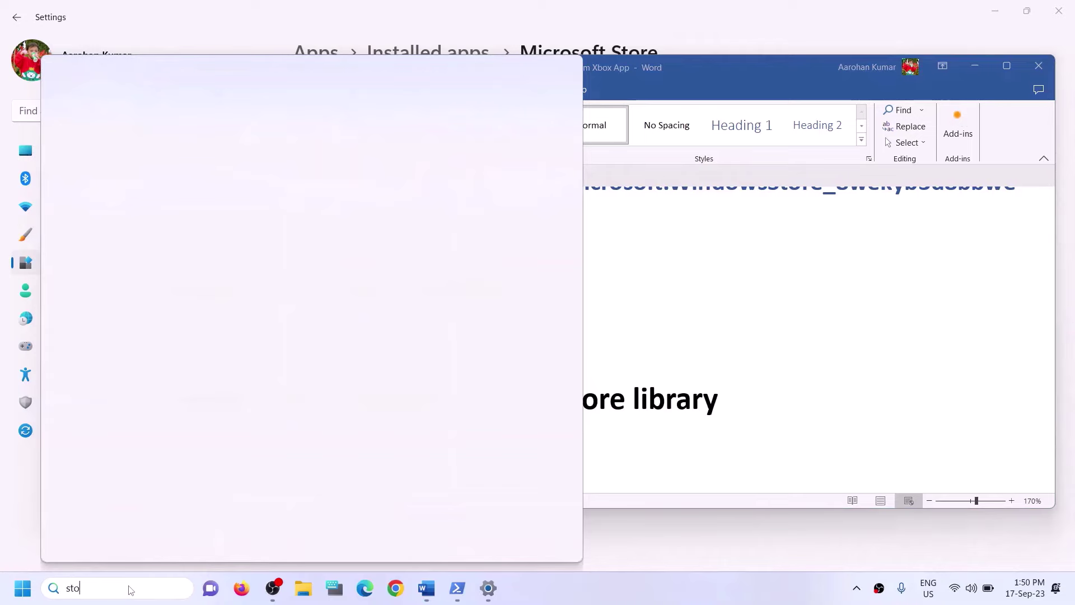
text(re)
key(ctrl+Tab)
key(ctrl+Tab)
key(ctrl+Tab)
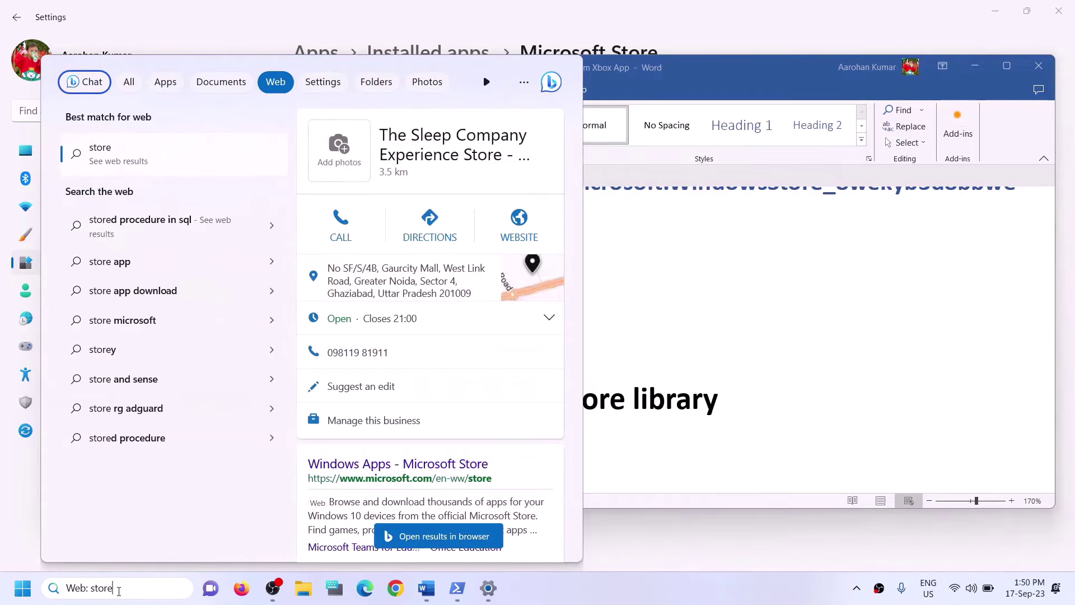
key(ctrl+a)
text(store)
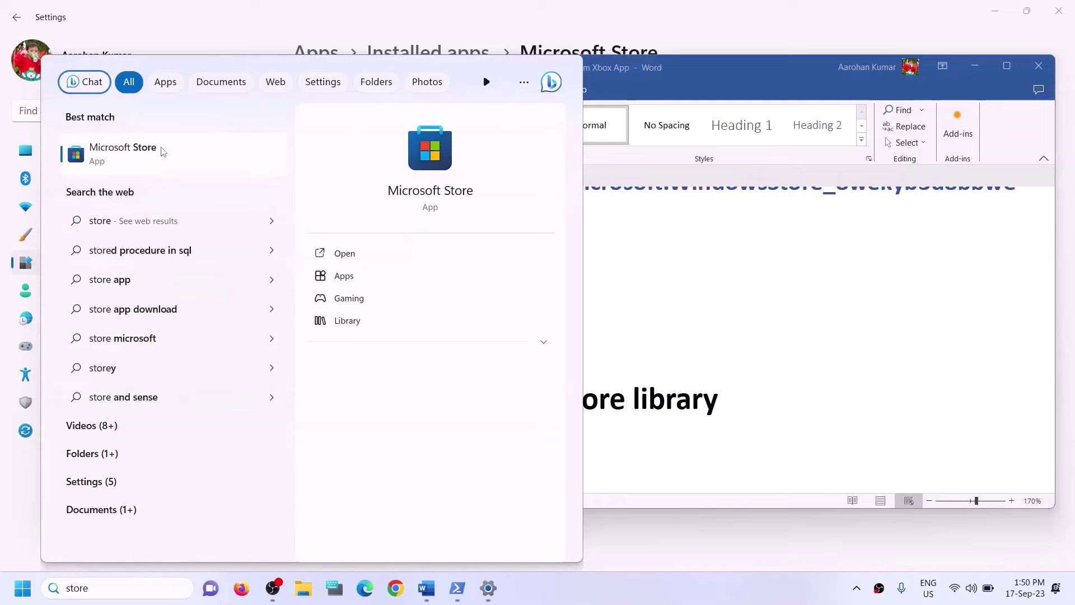
click(413, 169)
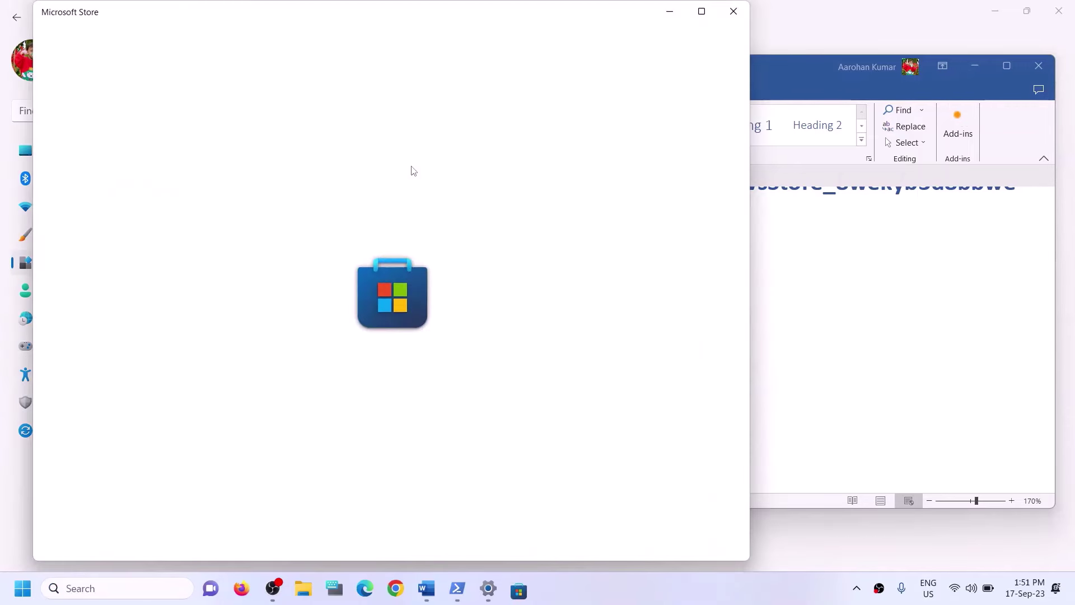
Maximize Microsoft Store and open its Library, showing Forza Motorsport paused under Updates & downloads
click(701, 11)
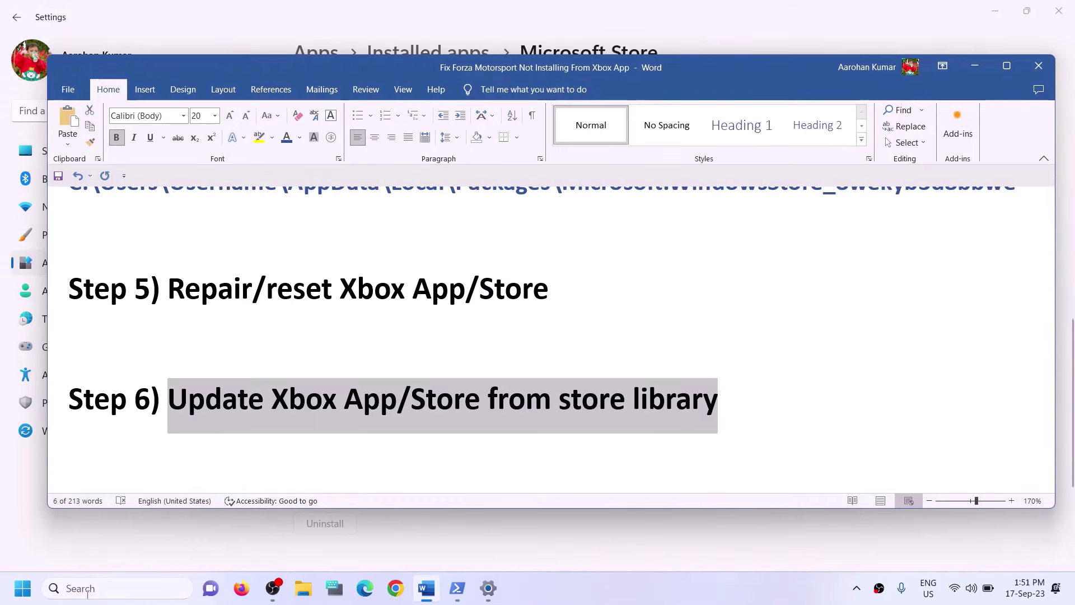
click(84, 588)
text(s)
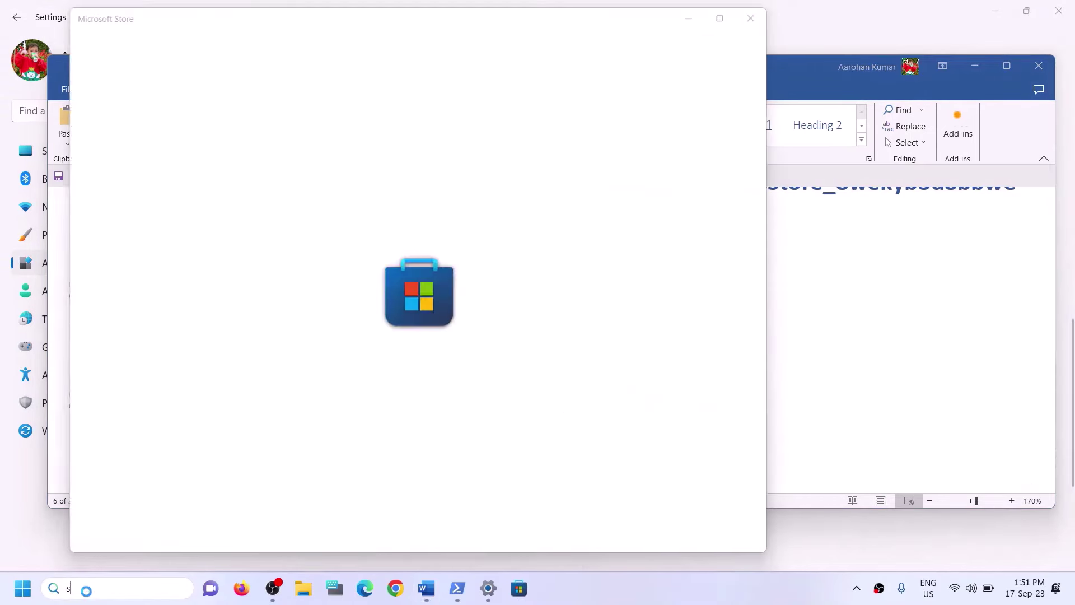
text(team)
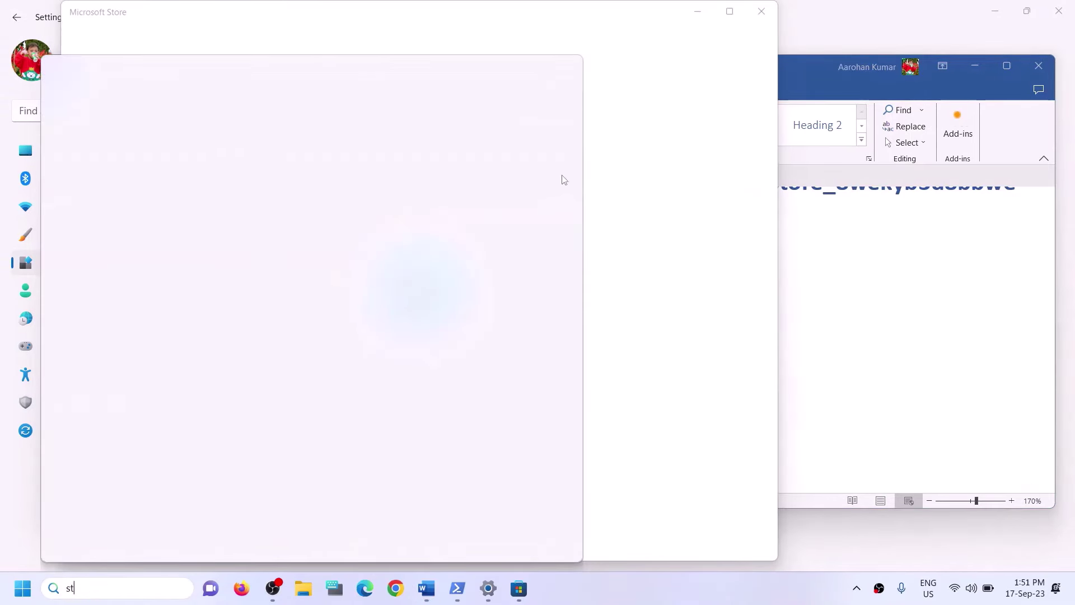
click(557, 25)
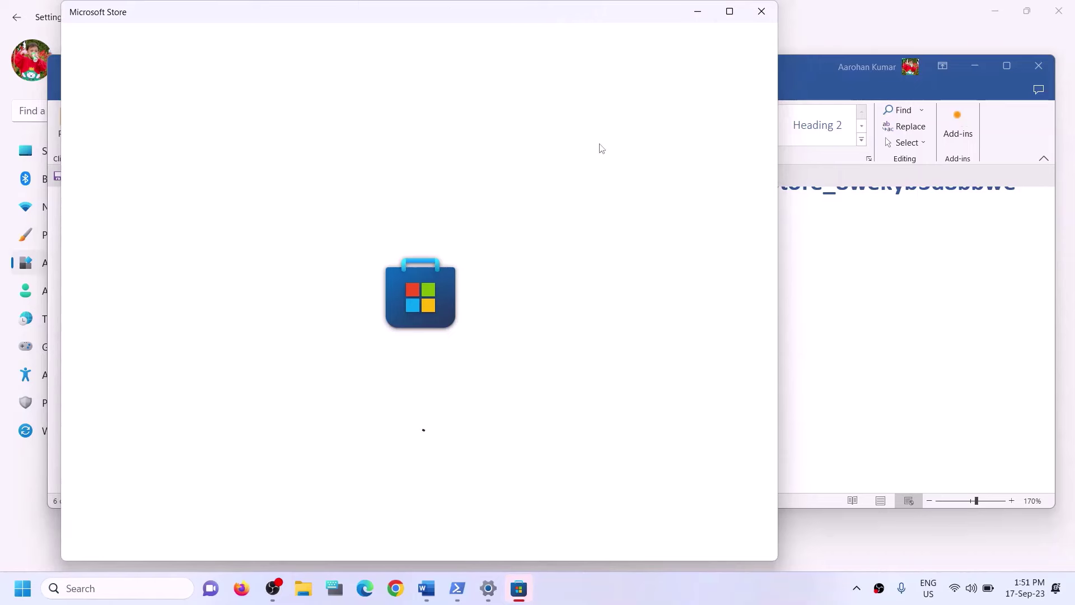
click(730, 11)
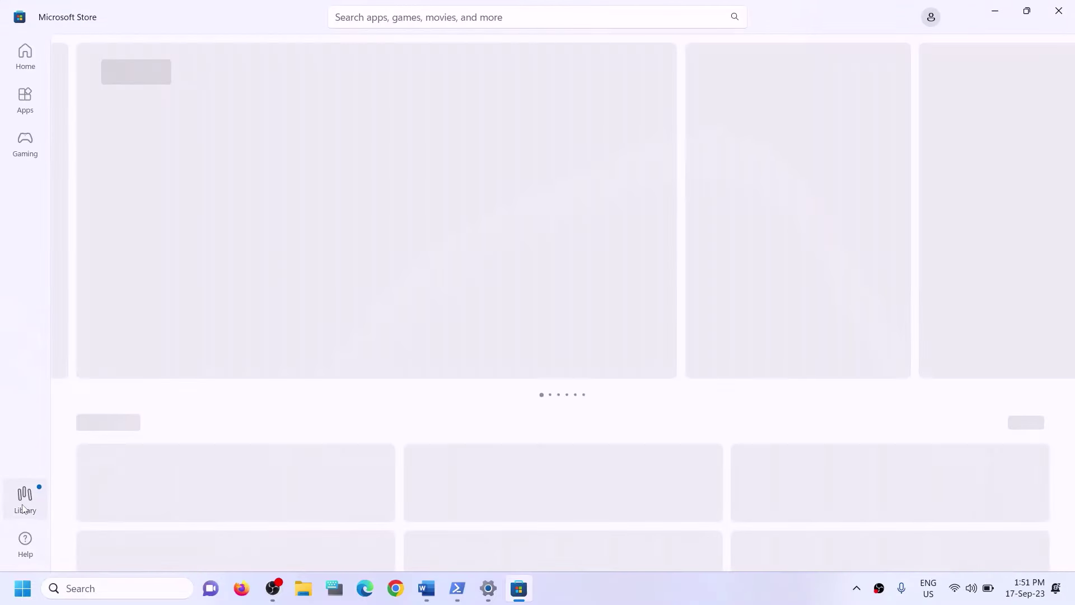
click(22, 508)
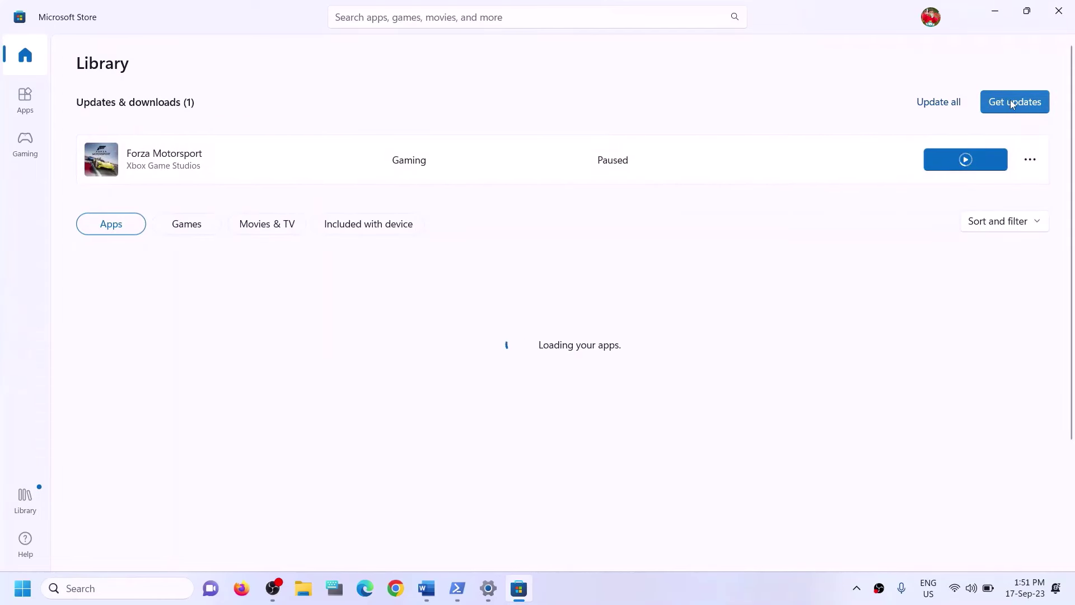
Close Microsoft Store and select the Xbox Identity Provider link in the Word notes
click(1058, 19)
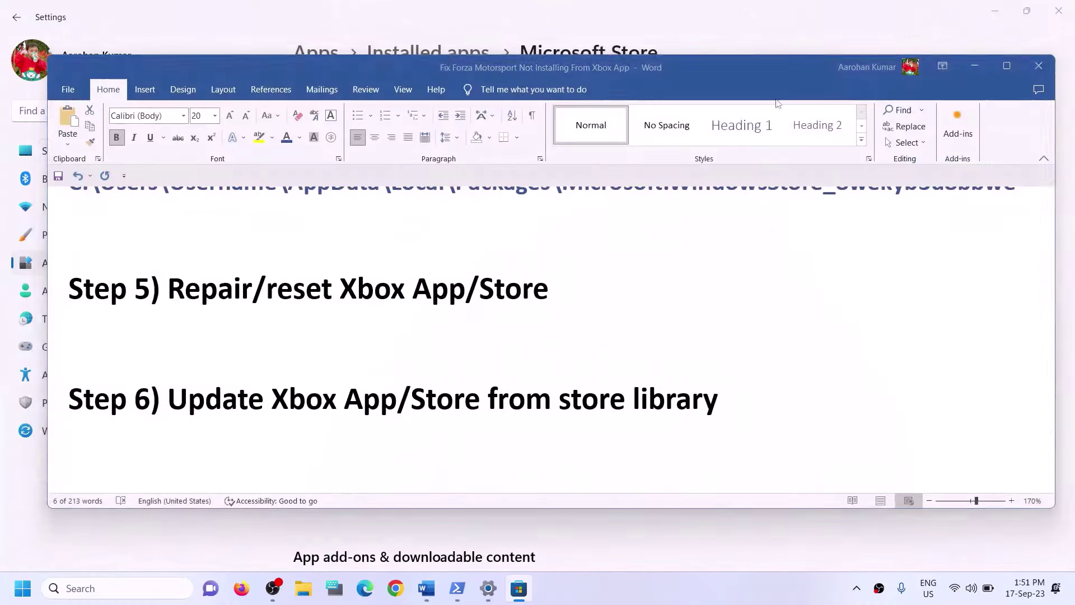
scroll(384, 382, down, 2)
scroll(379, 384, up, 1)
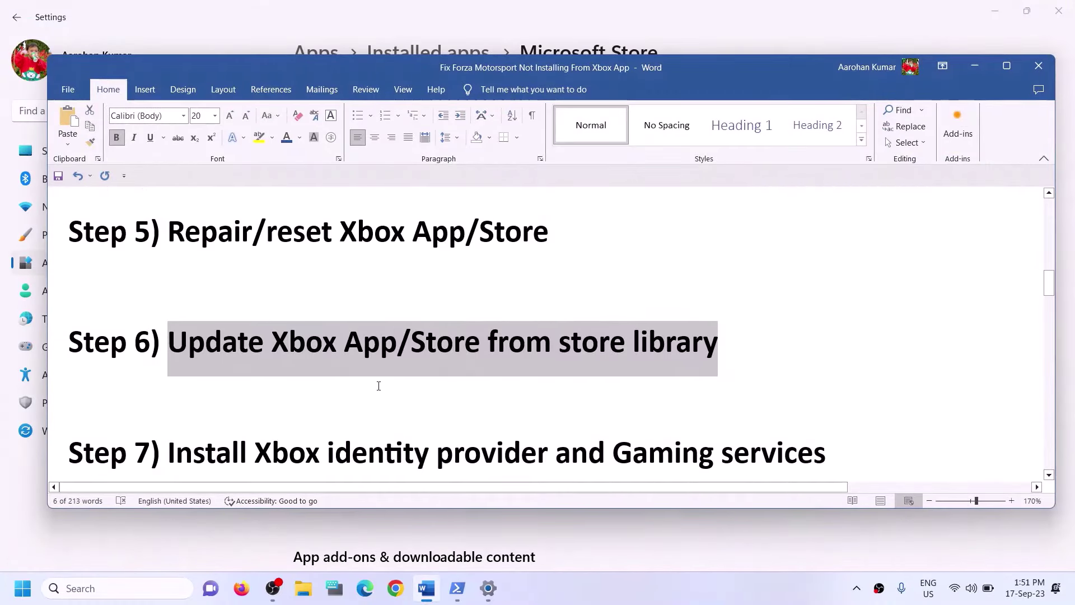
scroll(379, 384, down, 1)
scroll(379, 386, down, 1)
drag(254, 338, 826, 339)
scroll(815, 355, down, 1)
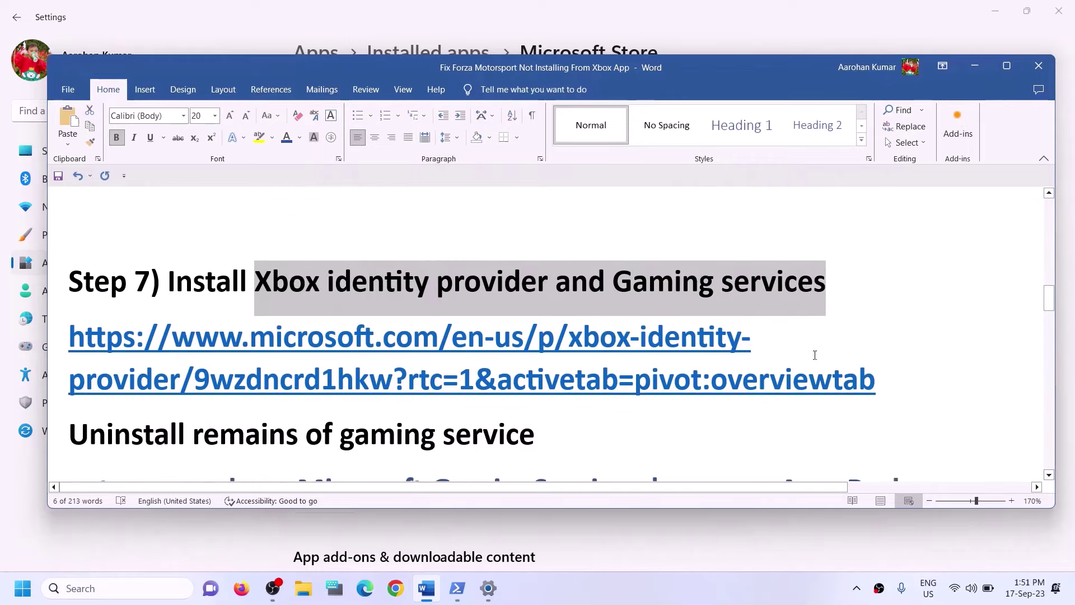
triple_click(890, 381)
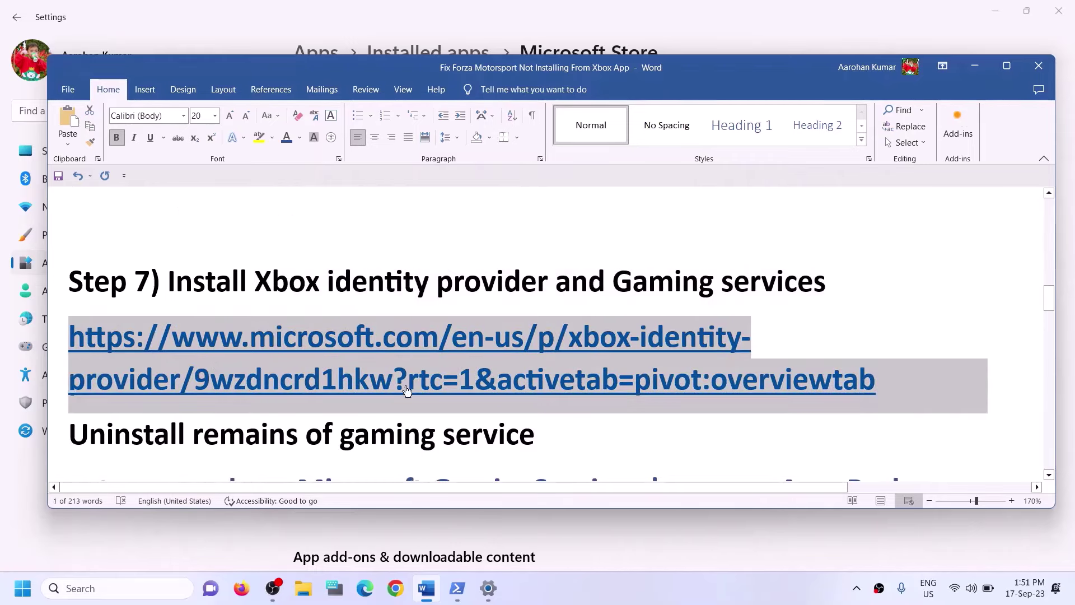
Open the link in Chrome and send the Xbox Identity Provider listing to the Microsoft Store app
click(396, 596)
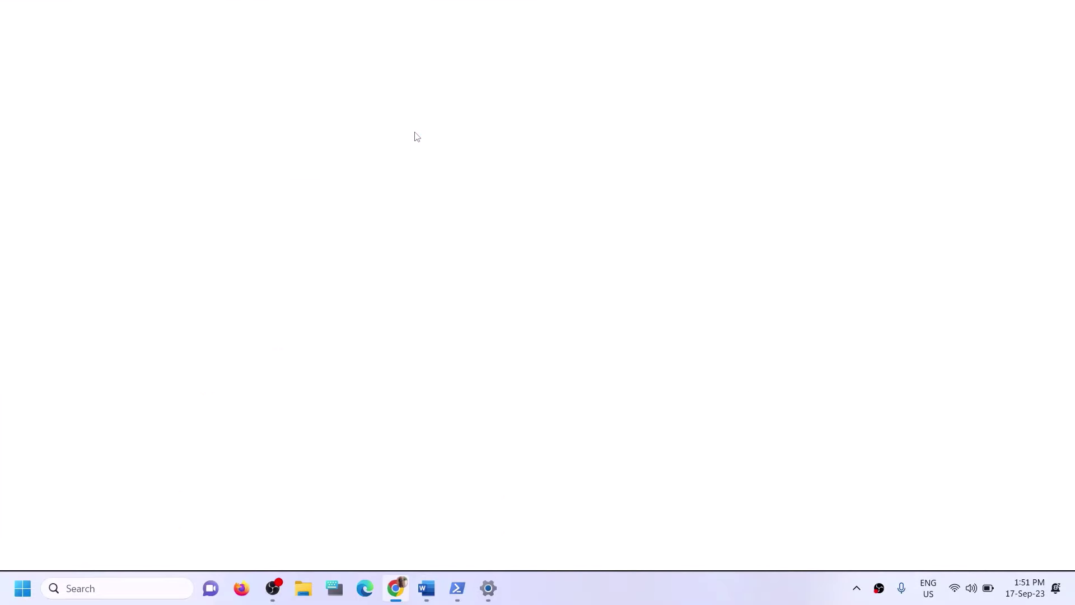
text(https://www.microsoft.com/en-us/p/xbox-identity-provider/9wzdncrd1hkw?rtc=1&activetab=pivot:overviewtab)
key(Return)
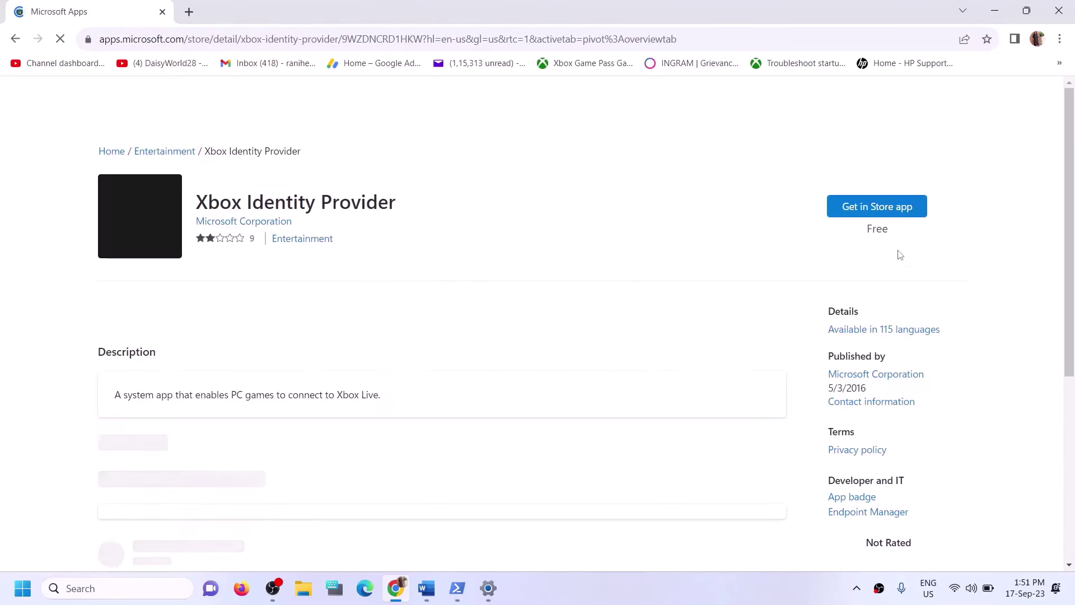
drag(218, 207, 345, 215)
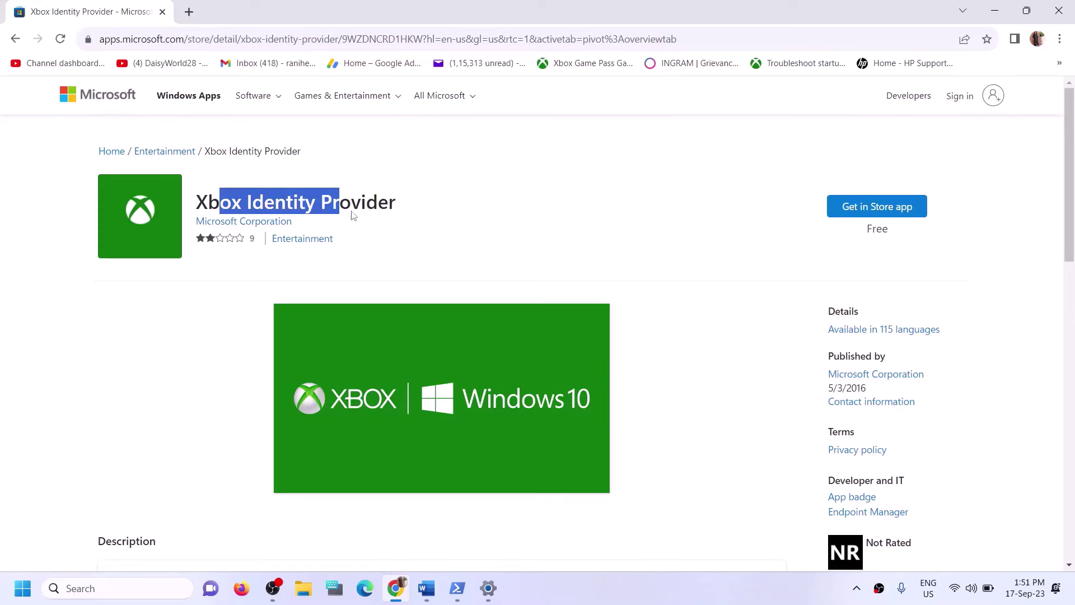
click(859, 212)
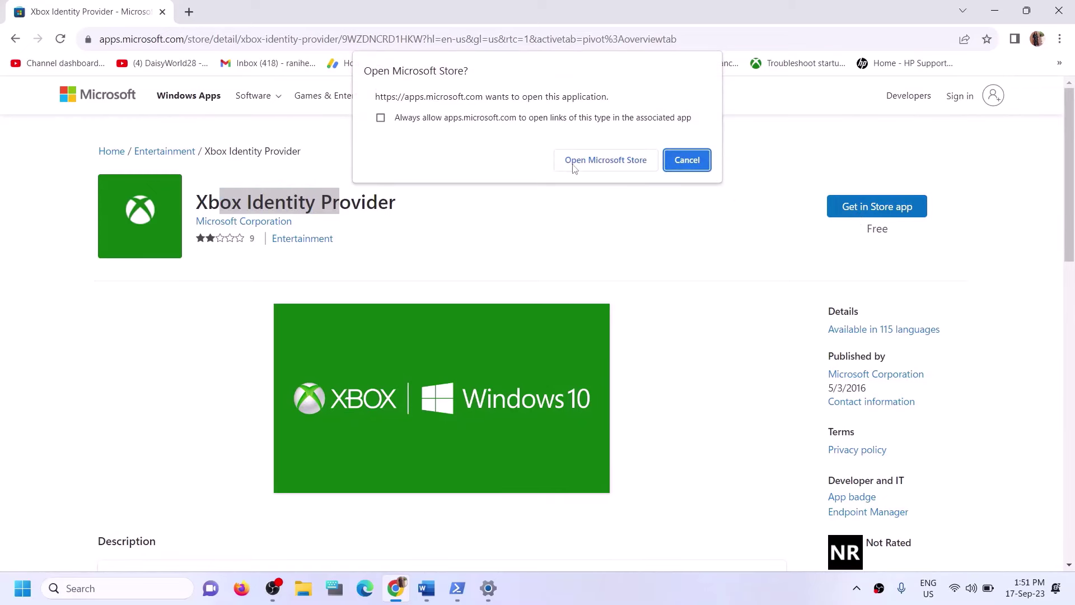
click(585, 163)
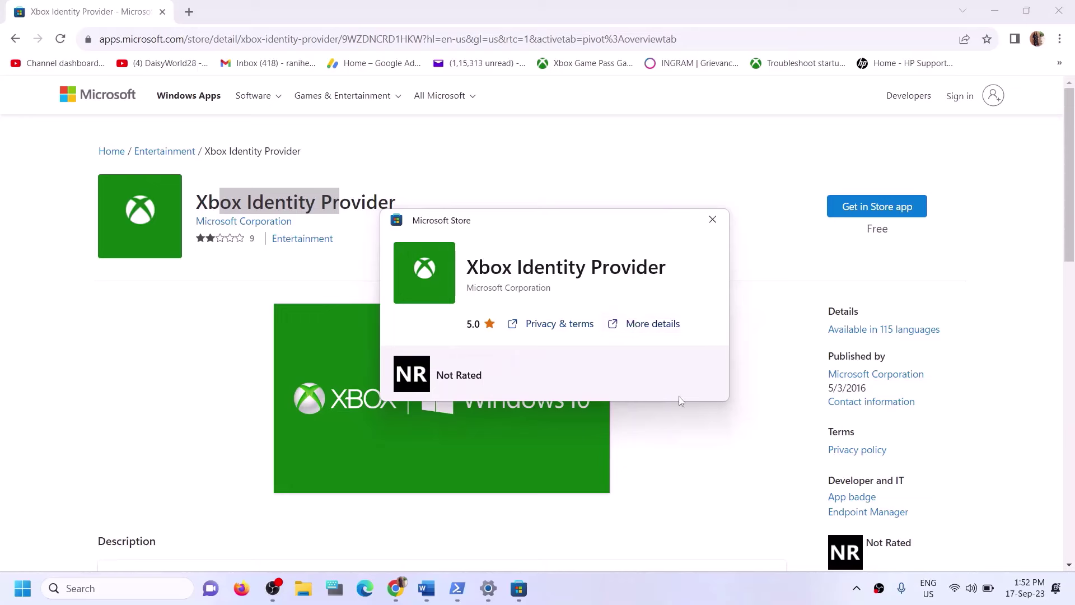
Close the Store popup and copy the Gaming Services removal command from the Word notes
click(712, 219)
click(435, 598)
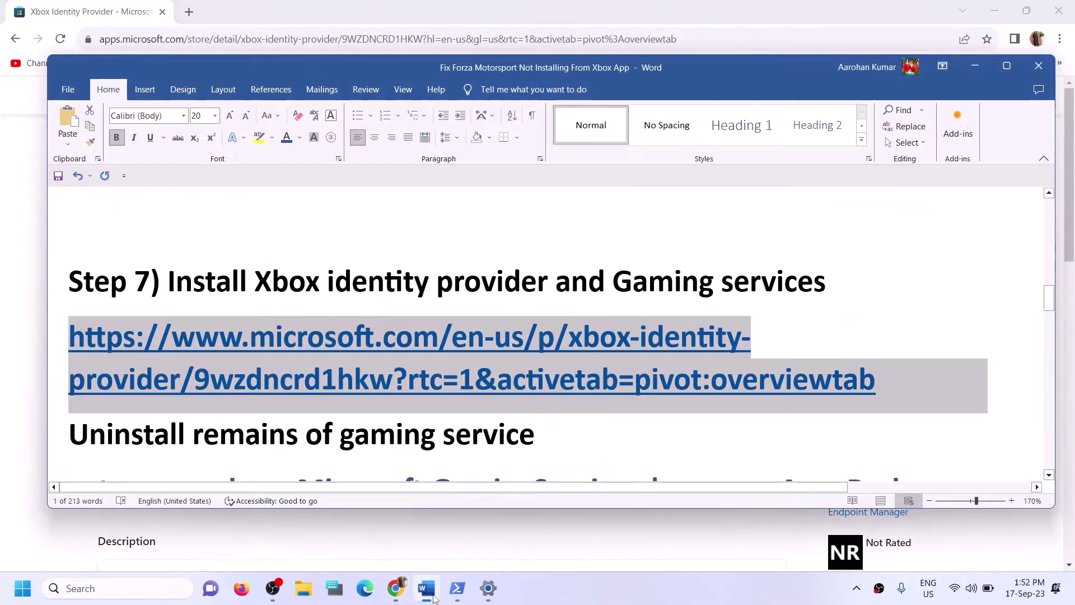
scroll(414, 450, down, 2)
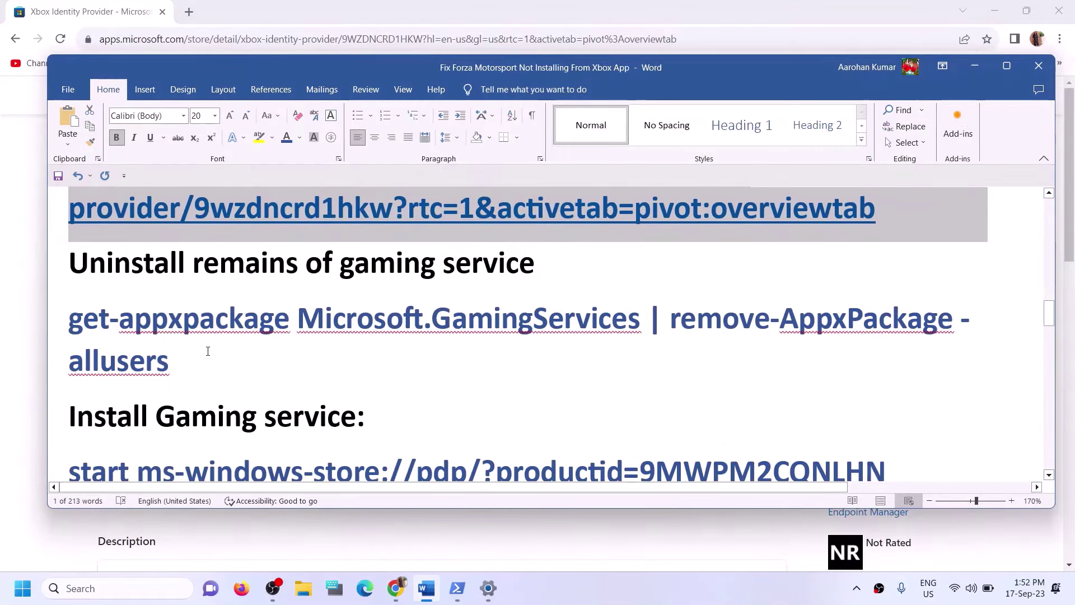
drag(208, 352, 72, 319)
right_click(93, 341)
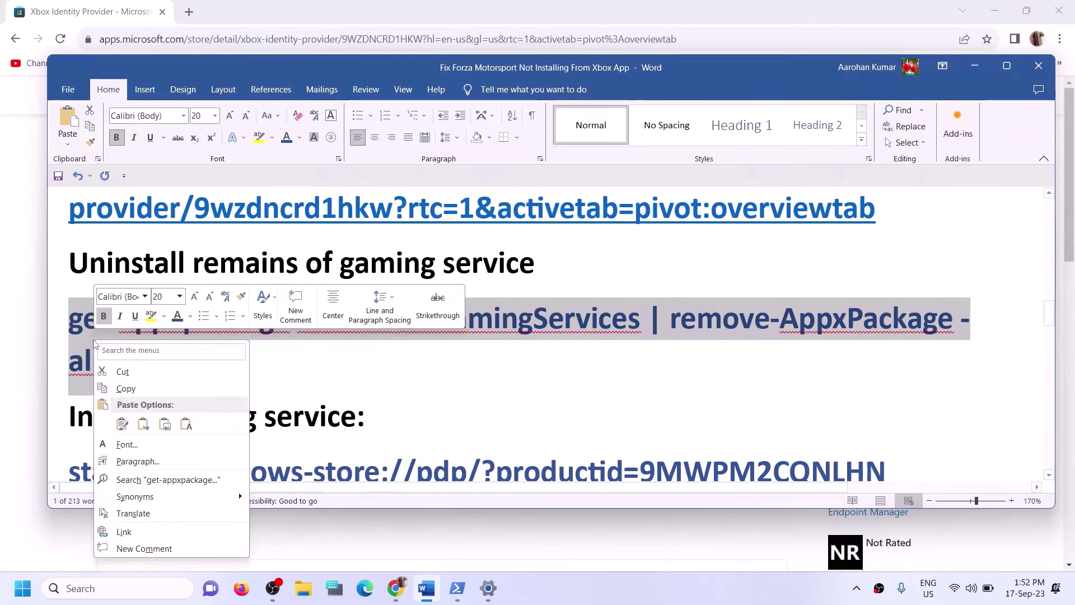
click(128, 387)
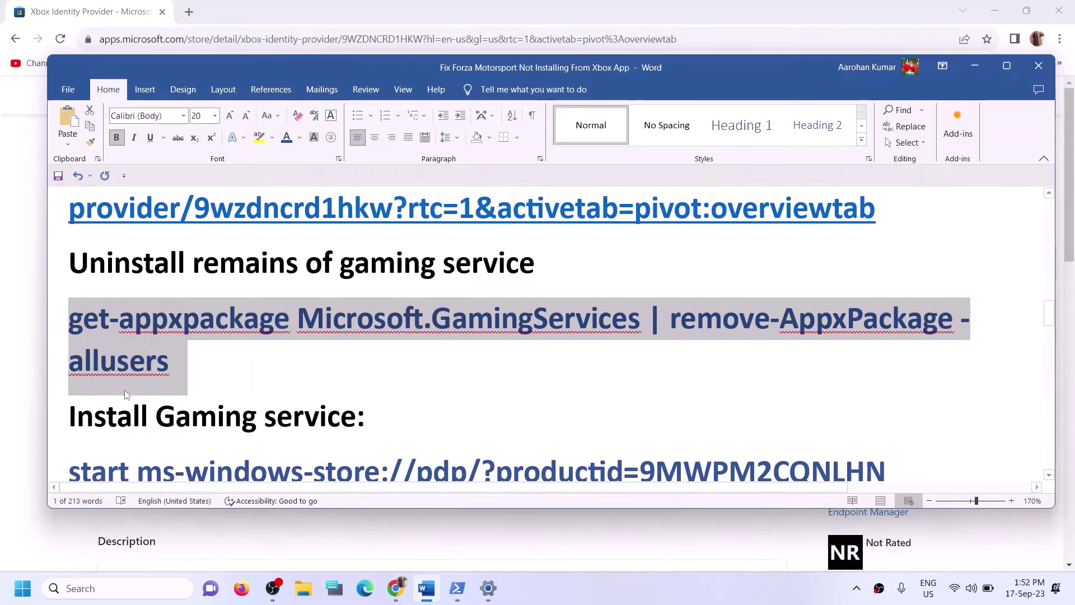
Launch Windows PowerShell as administrator and run the Microsoft.GamingServices removal command
click(149, 585)
text(po)
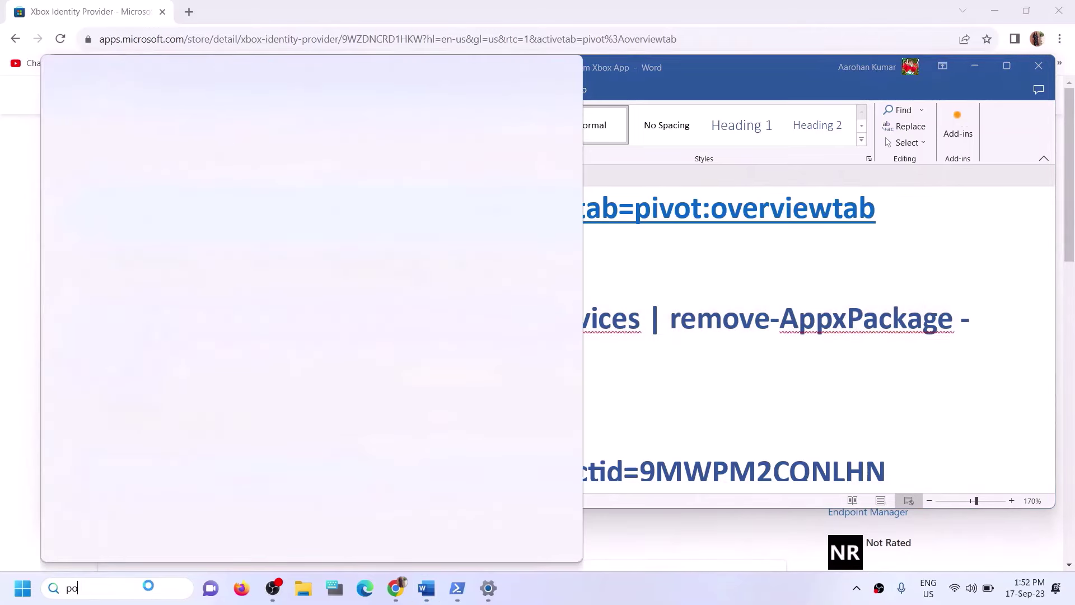
text(wershell)
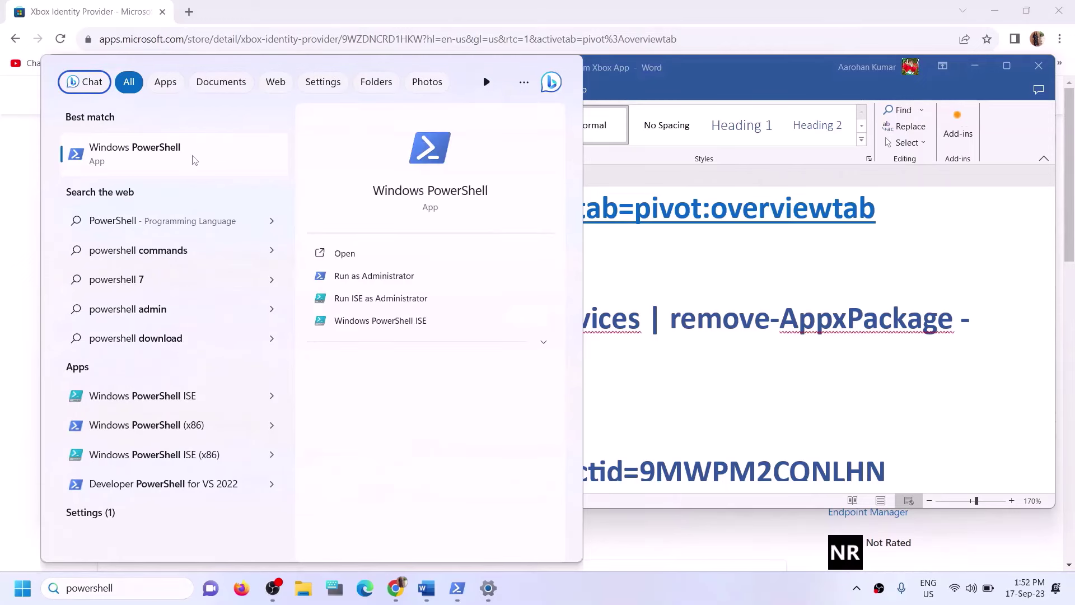
right_click(274, 171)
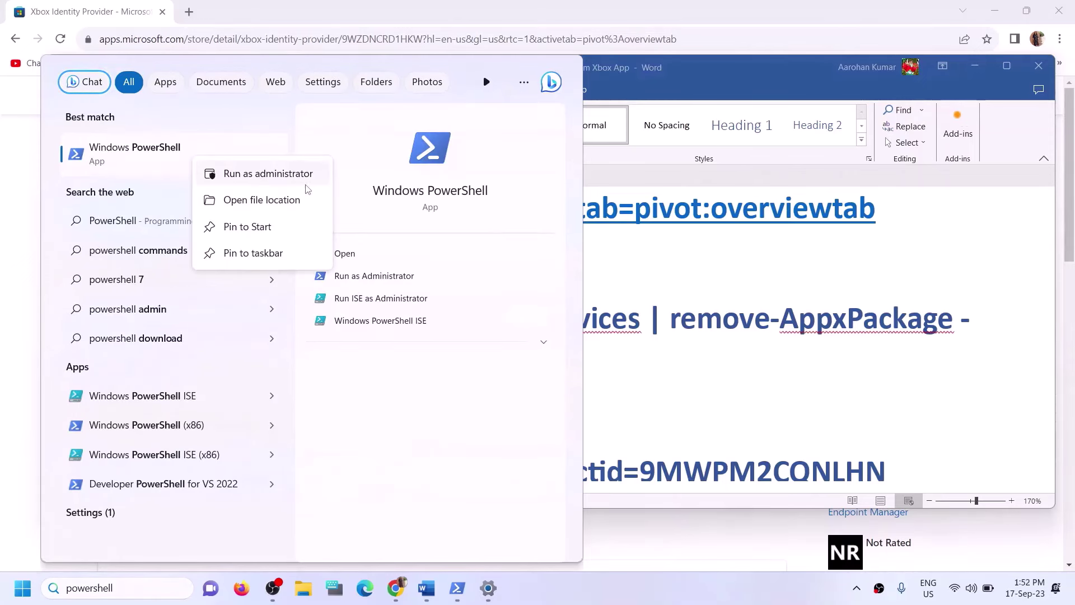
click(268, 174)
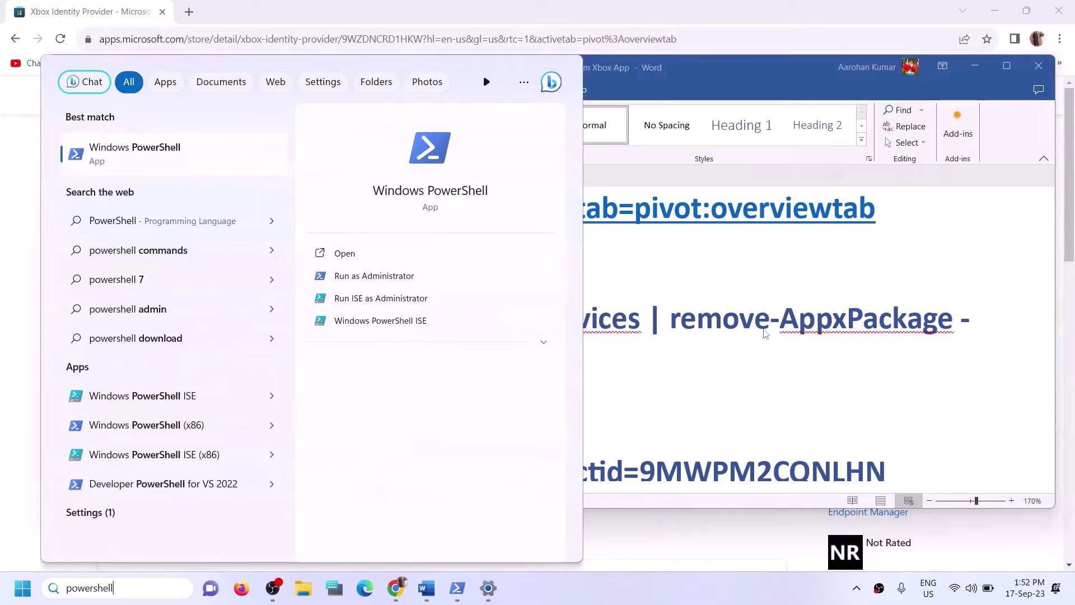
click(445, 400)
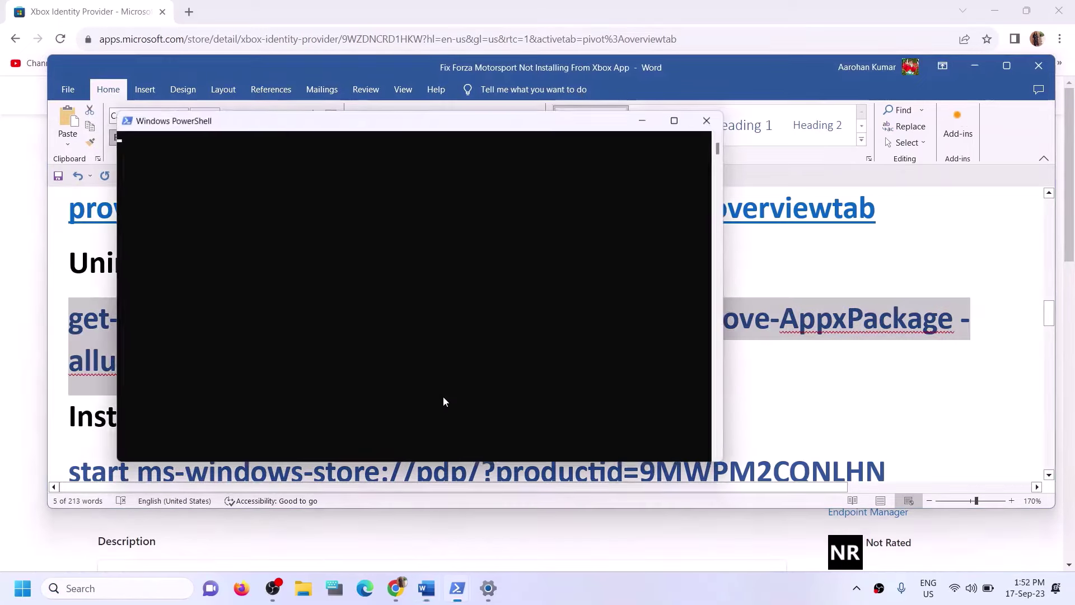
key(ctrl+v)
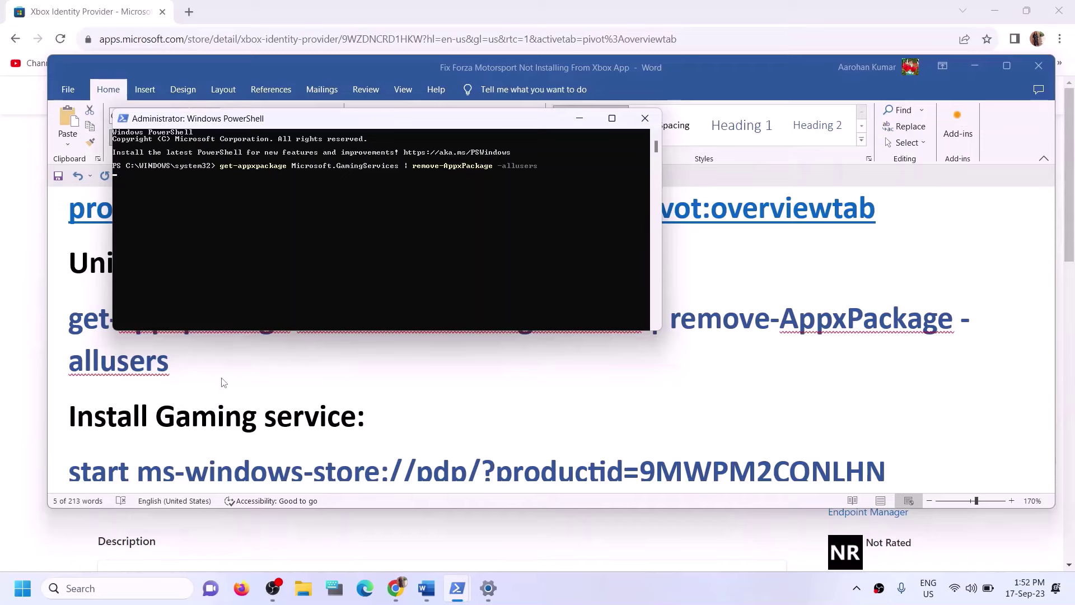
Copy the start ms-windows-store Gaming Services command from Word and paste it into PowerShell
key(alt+Tab)
scroll(278, 379, down, 2)
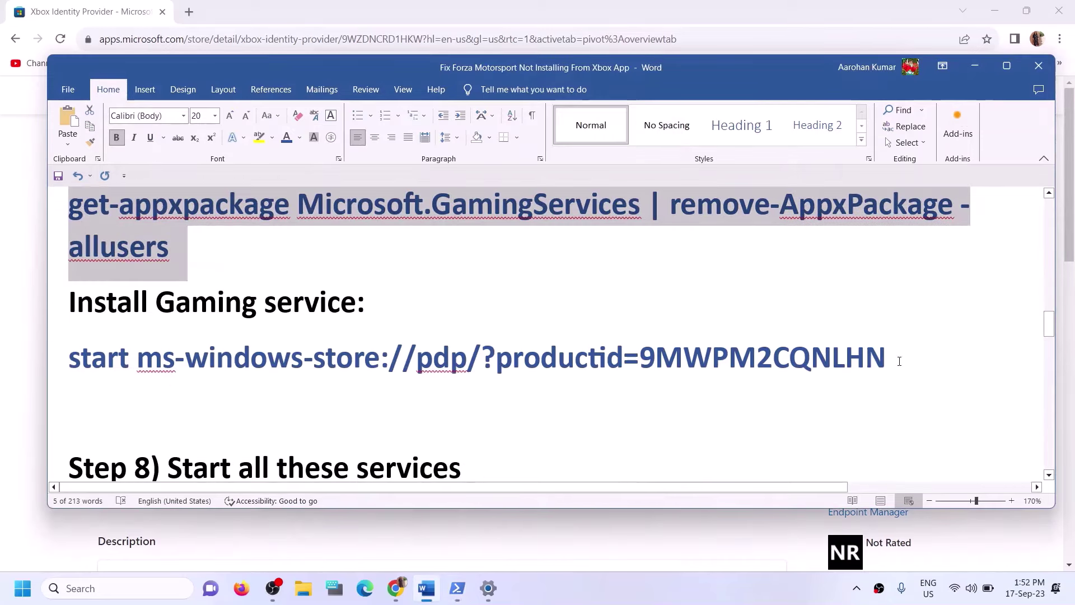
drag(899, 361, 161, 365)
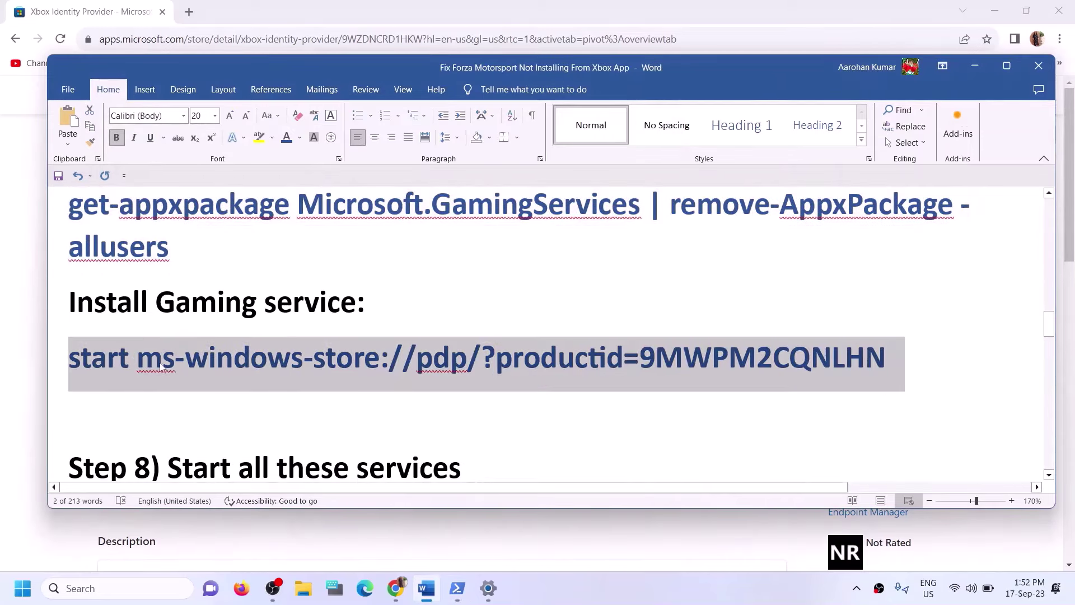
key(alt+Tab)
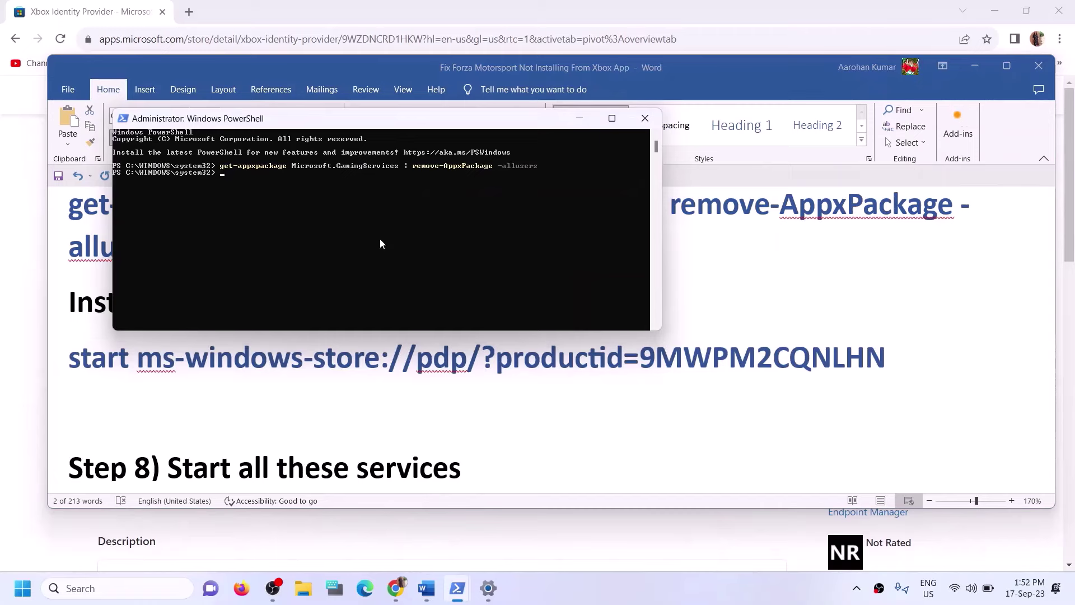
right_click(379, 244)
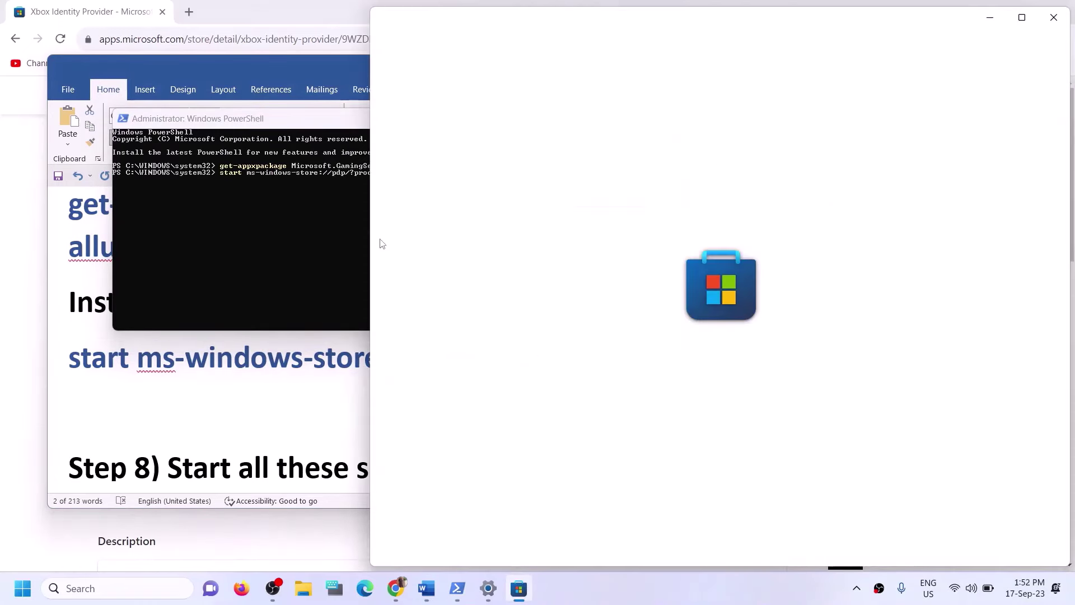
Maximize the Store window, start installing Gaming Services, and approve the UAC prompt
click(1023, 18)
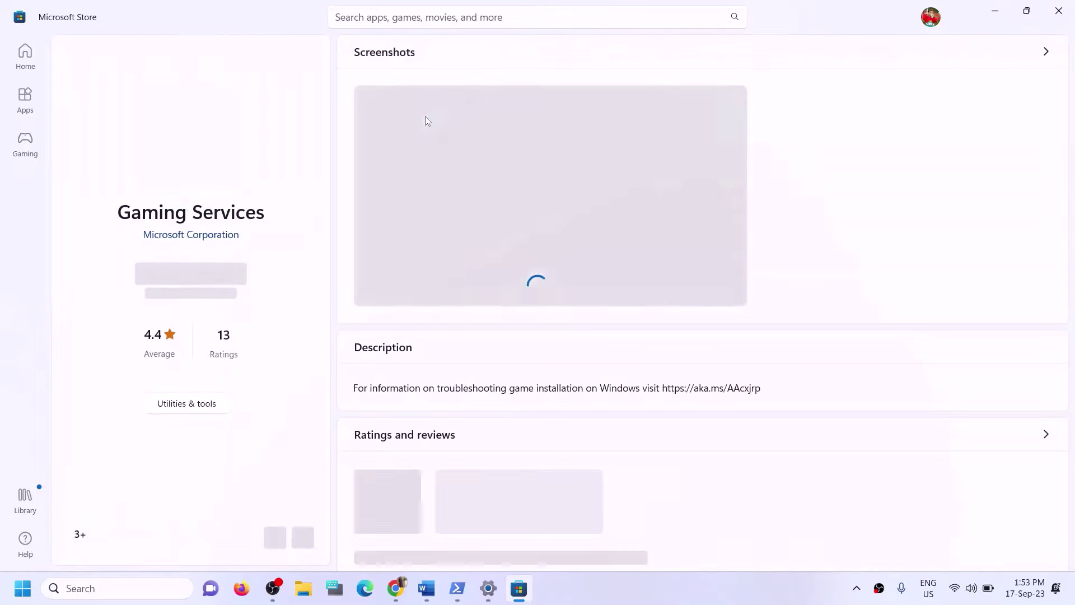
click(205, 284)
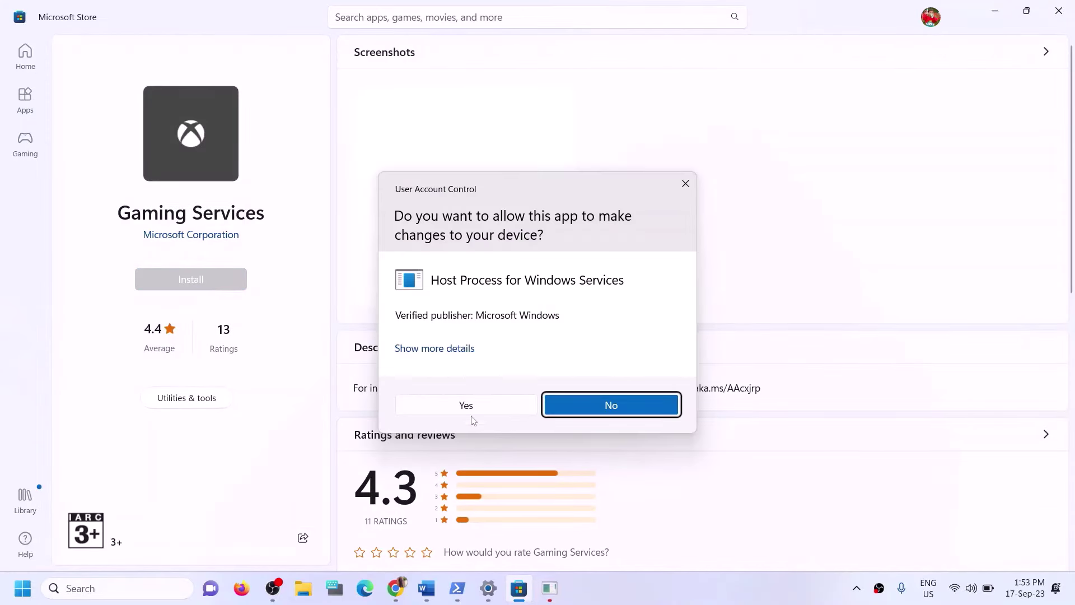
click(460, 406)
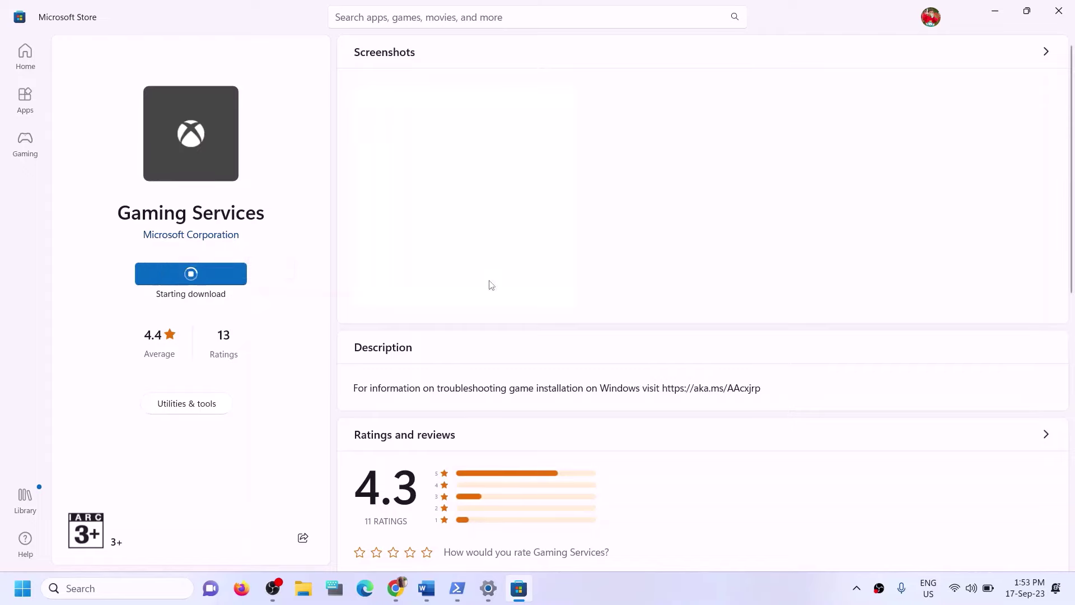
click(426, 588)
Search 'services', launch the Services console, and focus its list of services
scroll(438, 436, down, 5)
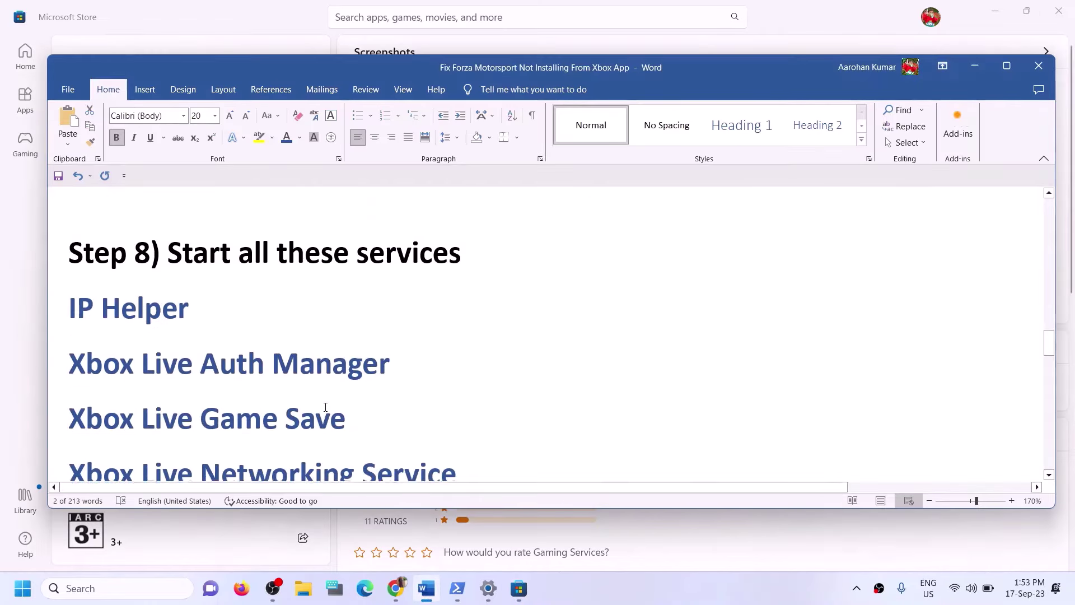
drag(158, 236, 552, 253)
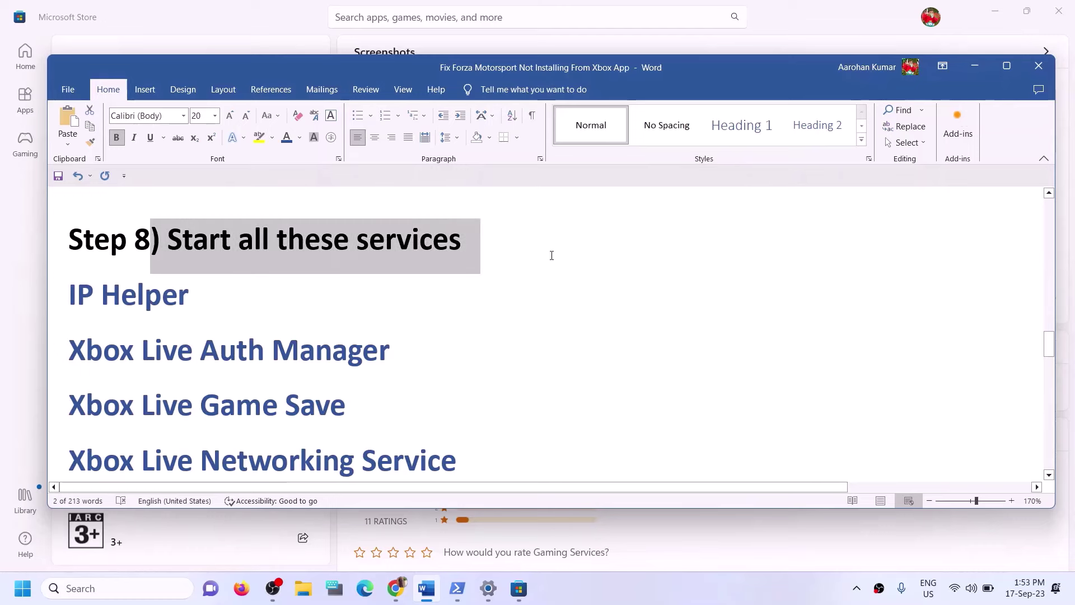
click(140, 592)
text(se)
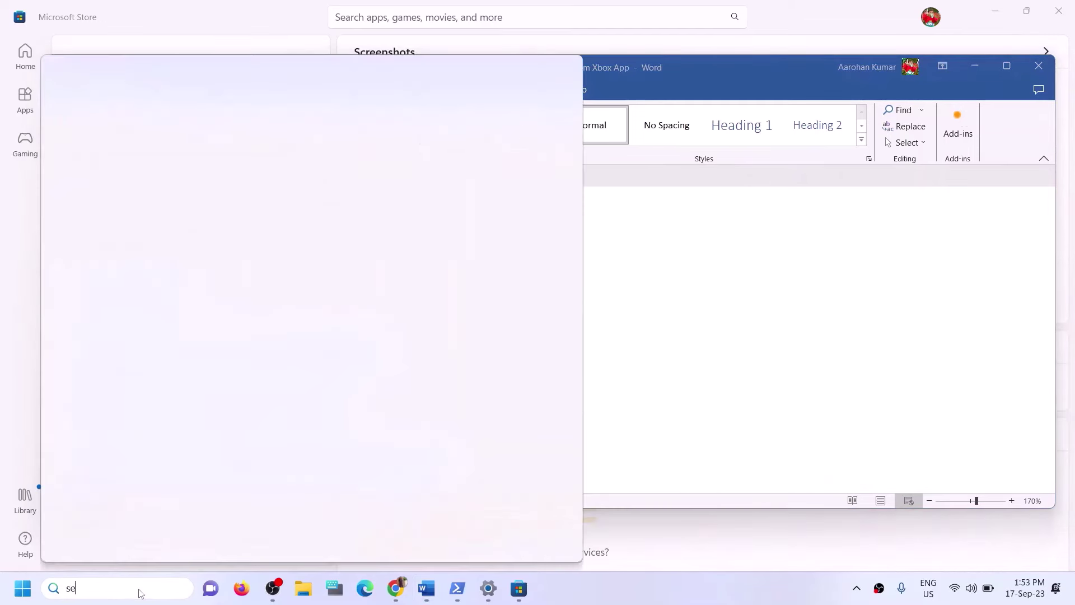
text(rvices)
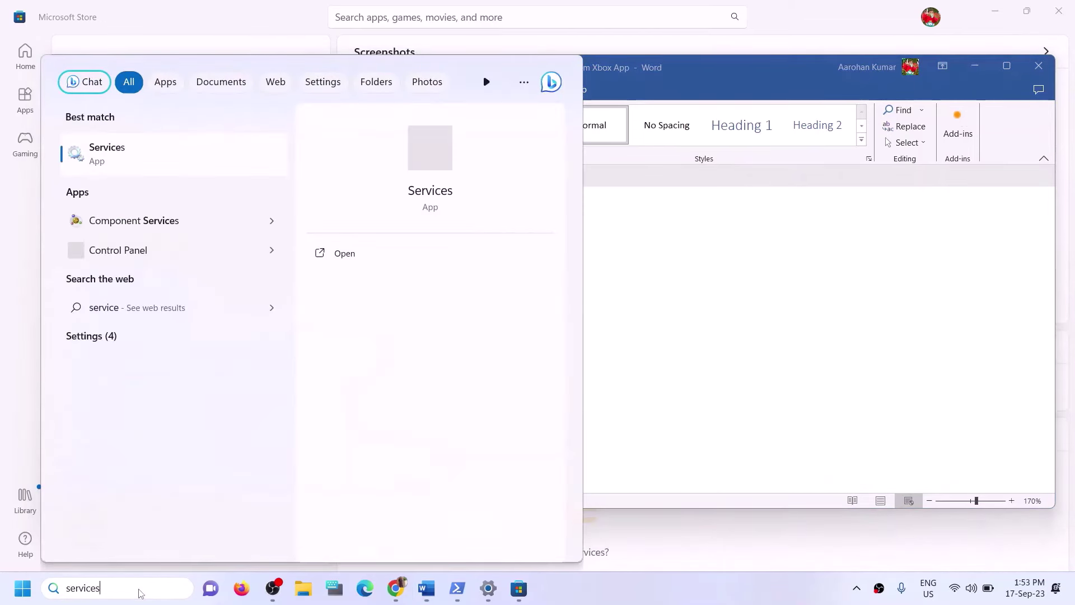
click(118, 154)
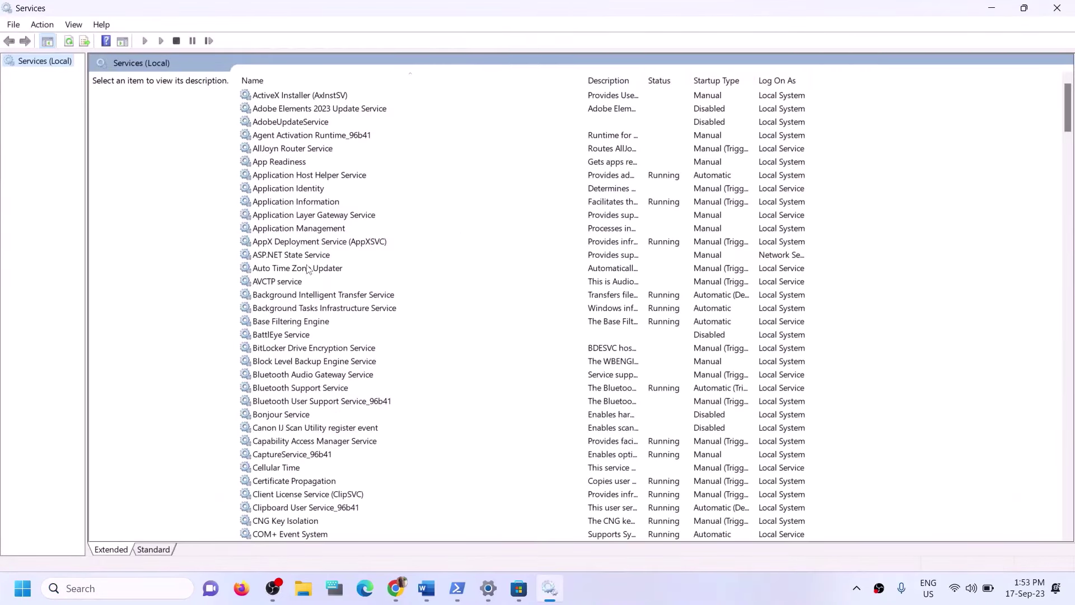
click(336, 366)
Set IP Helper's startup type to Automatic and apply it, then jump to the Xbox services
key(i)
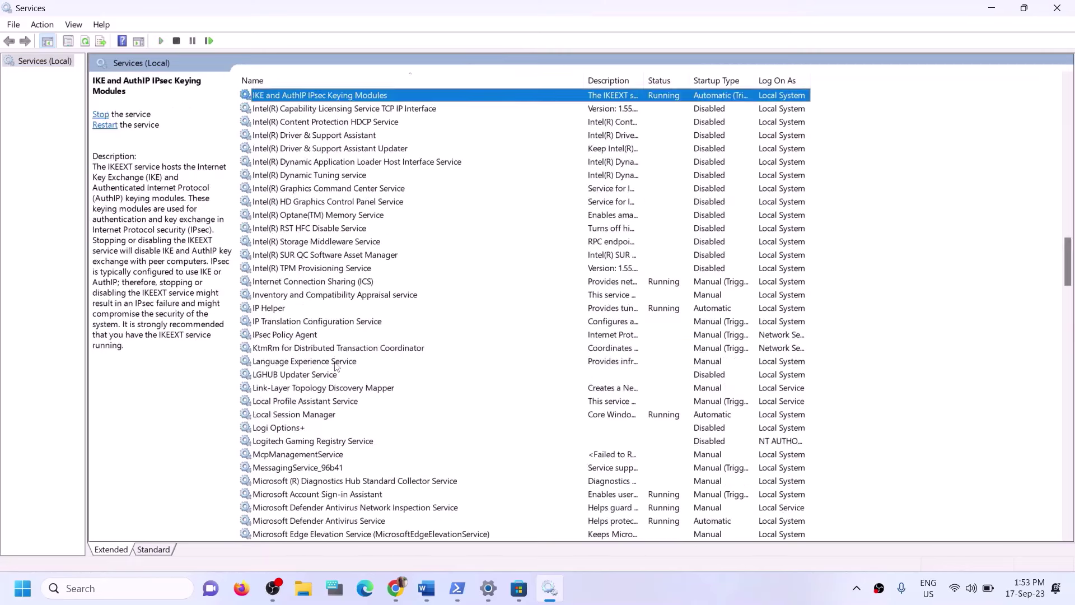
click(269, 310)
double_click(285, 312)
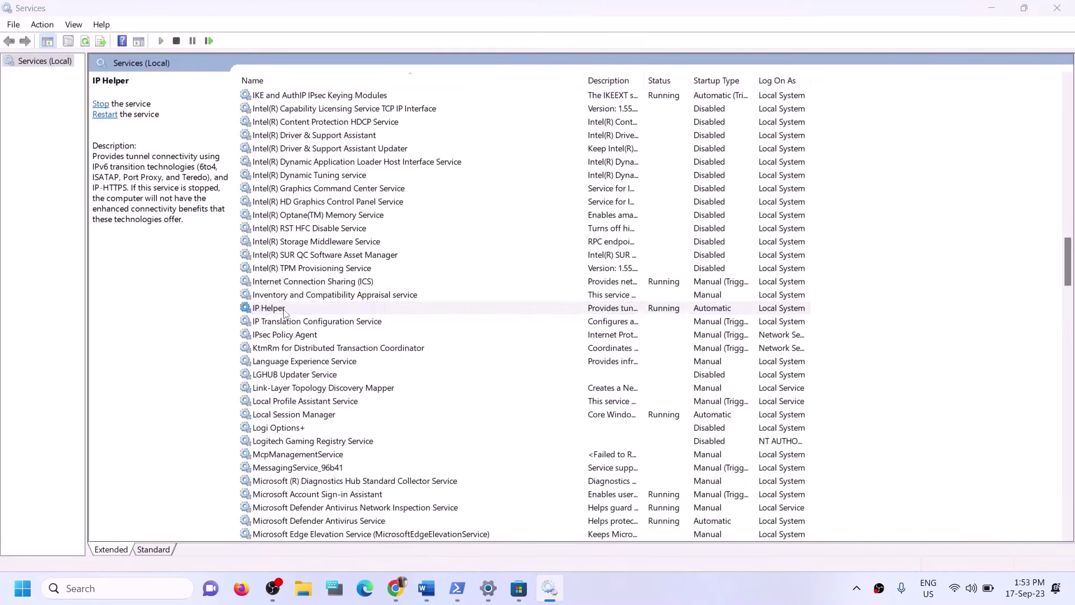
click(518, 278)
click(493, 308)
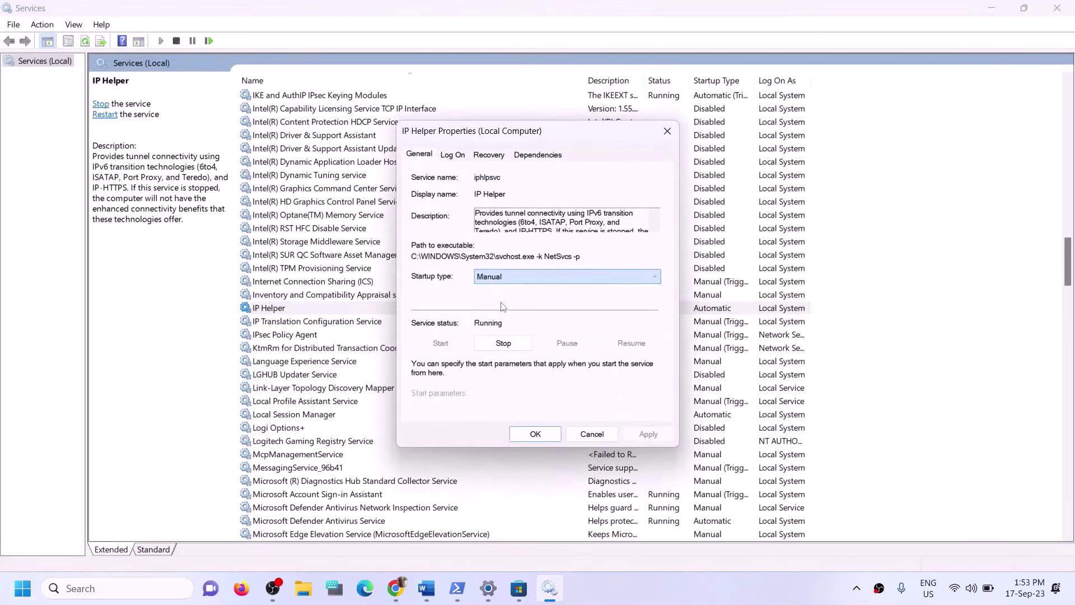
click(566, 277)
click(569, 298)
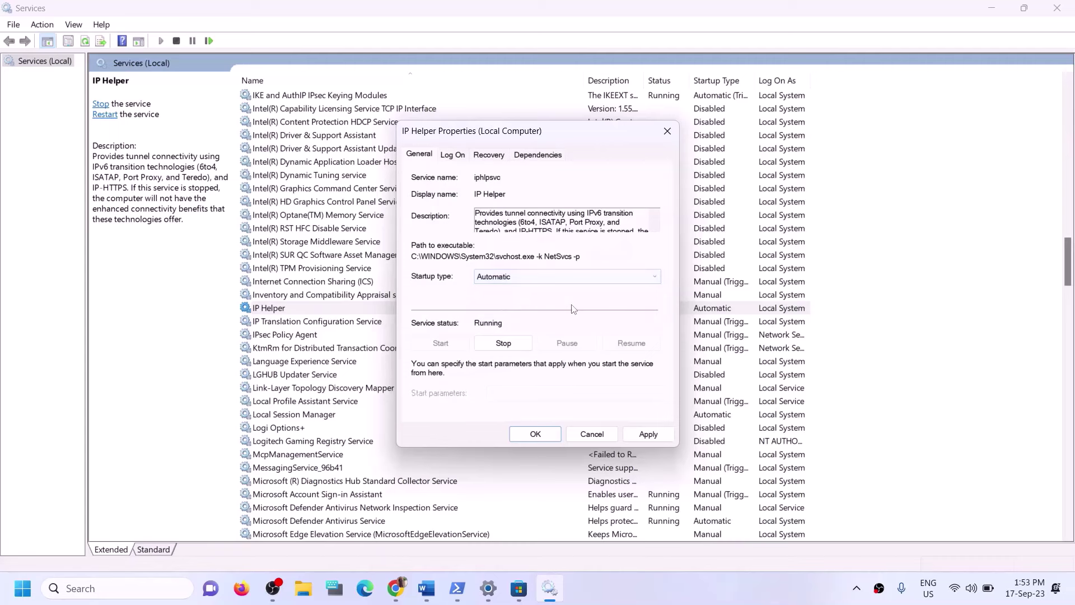
click(644, 435)
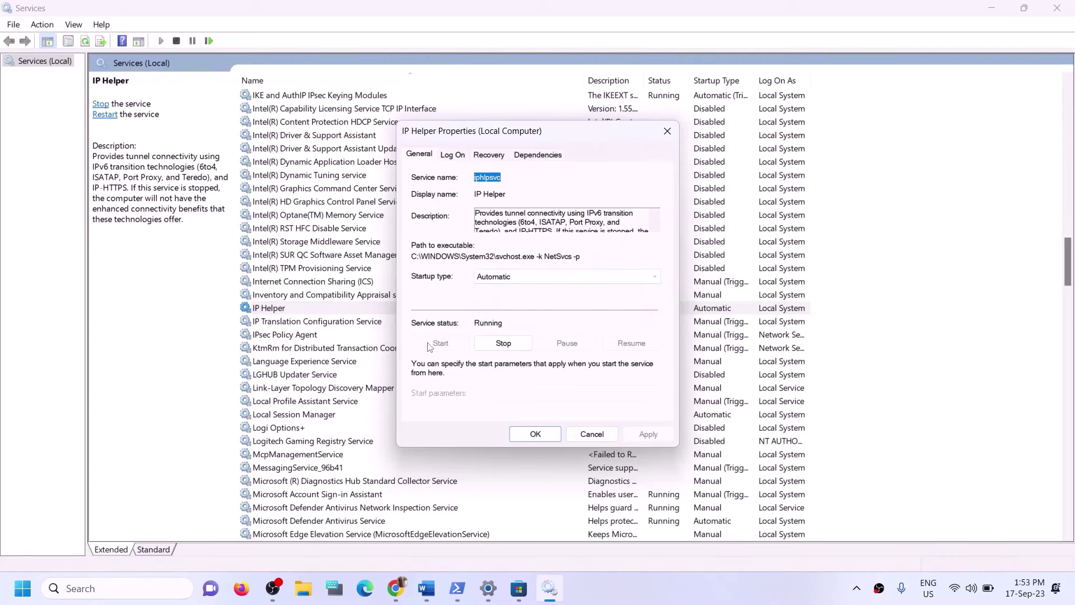
click(532, 434)
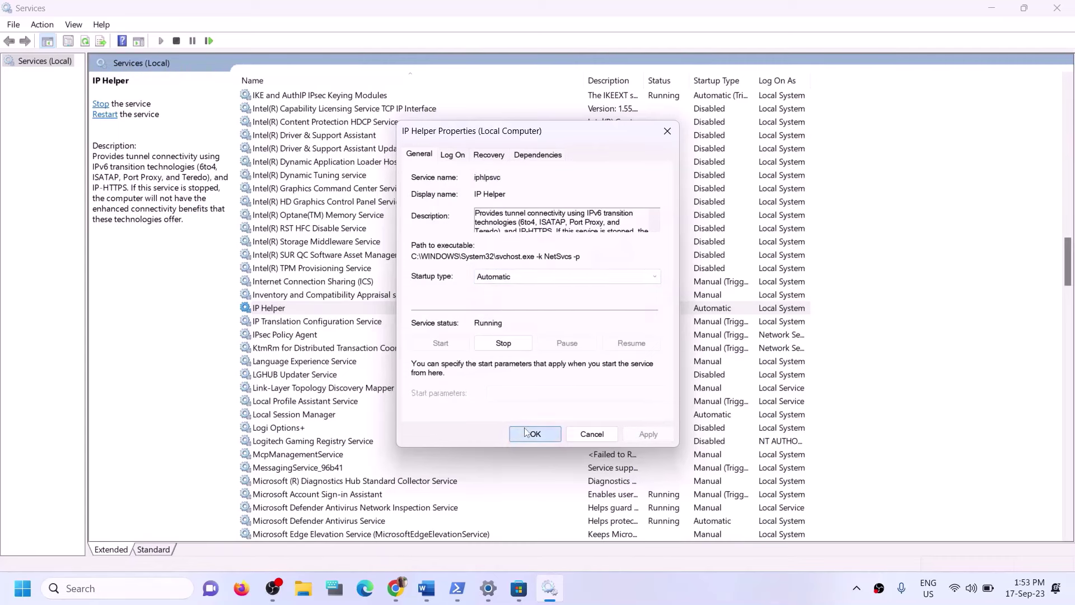
click(360, 430)
key(x)
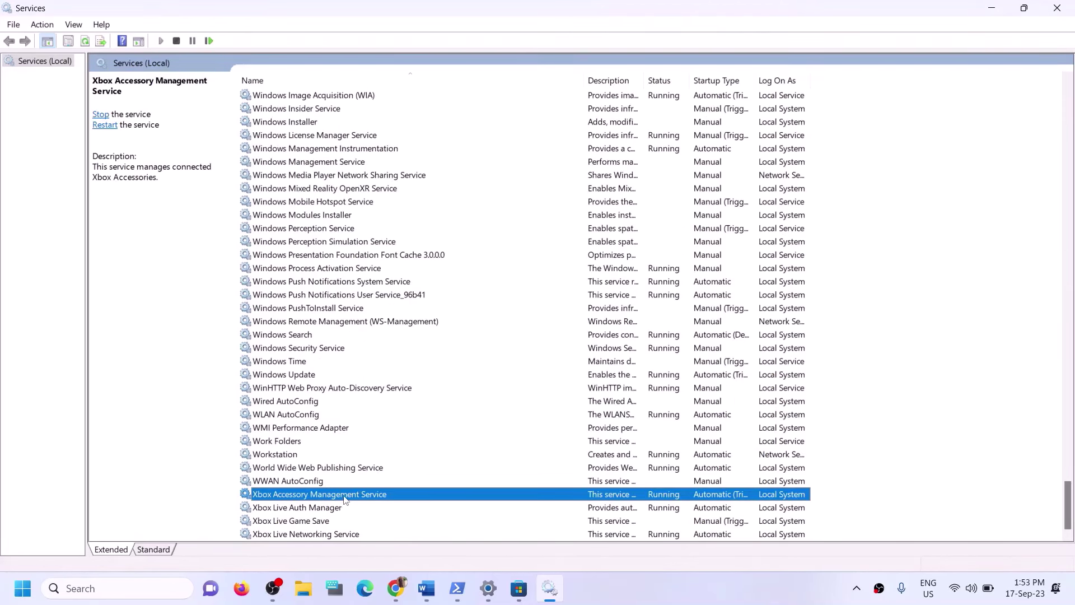
Set Xbox Accessory Management Service and Xbox Live Auth Manager startup to Automatic
double_click(368, 496)
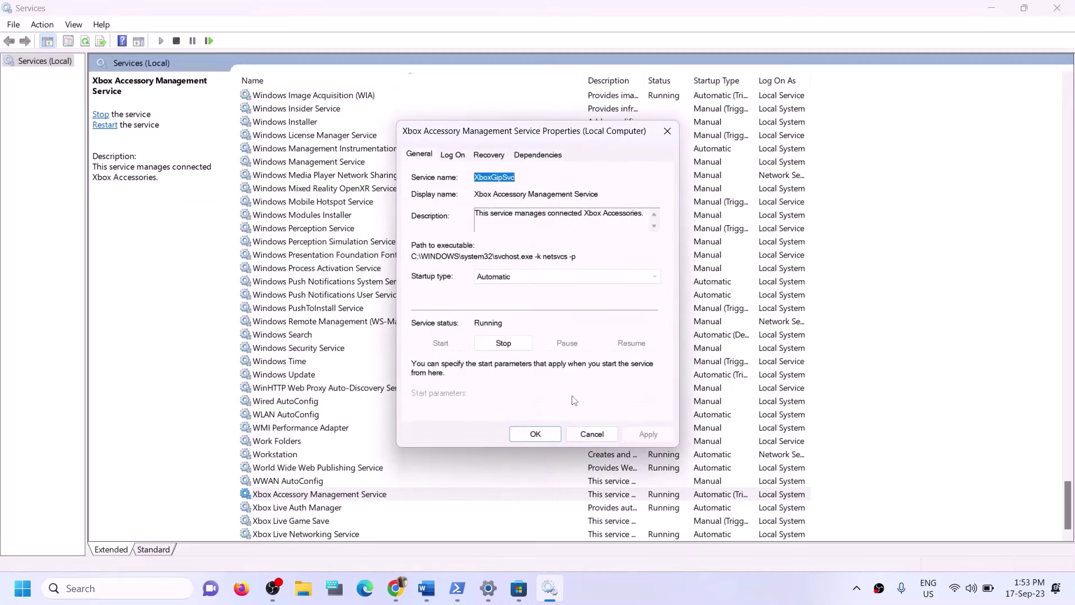
click(539, 277)
click(534, 288)
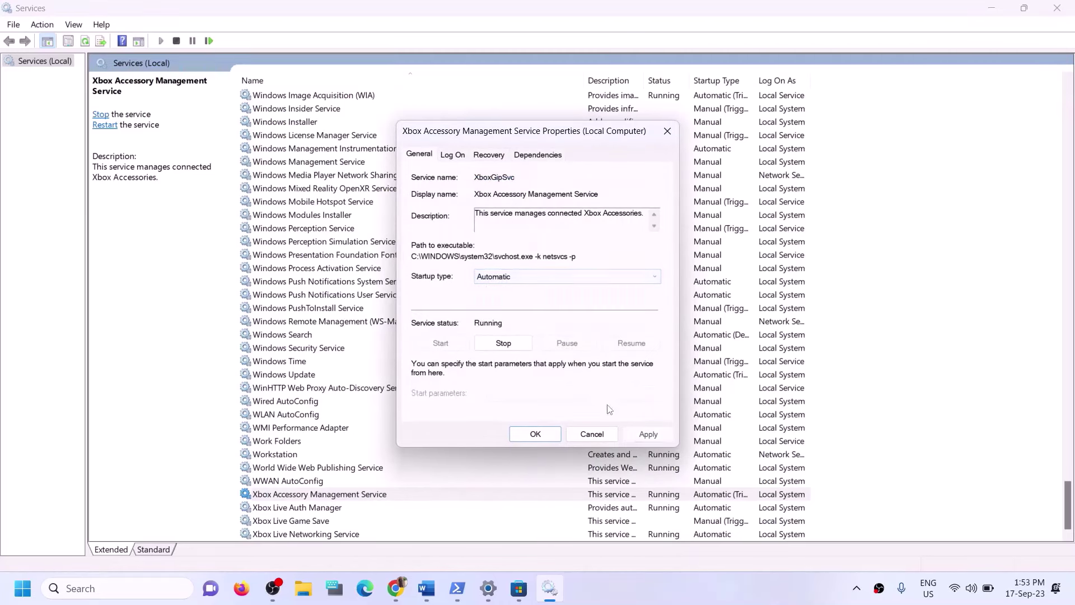
click(648, 435)
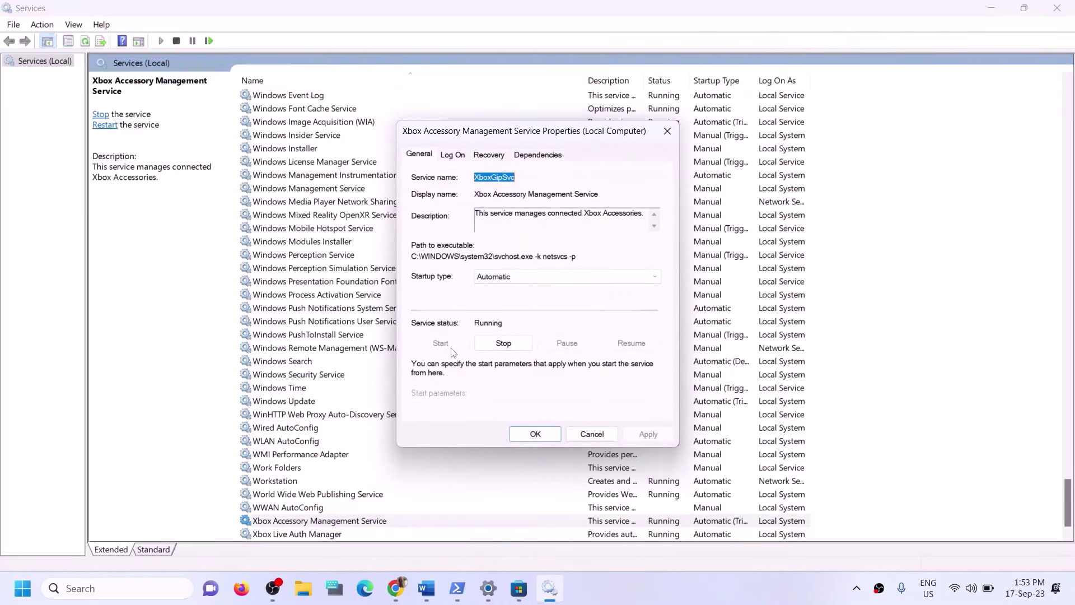
click(535, 434)
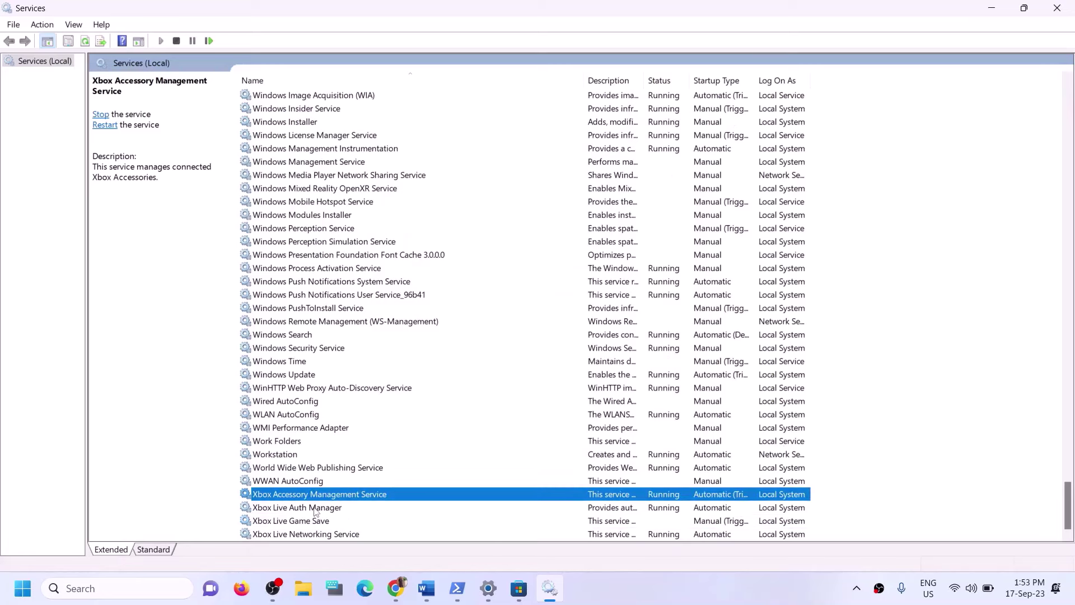
double_click(315, 509)
click(562, 275)
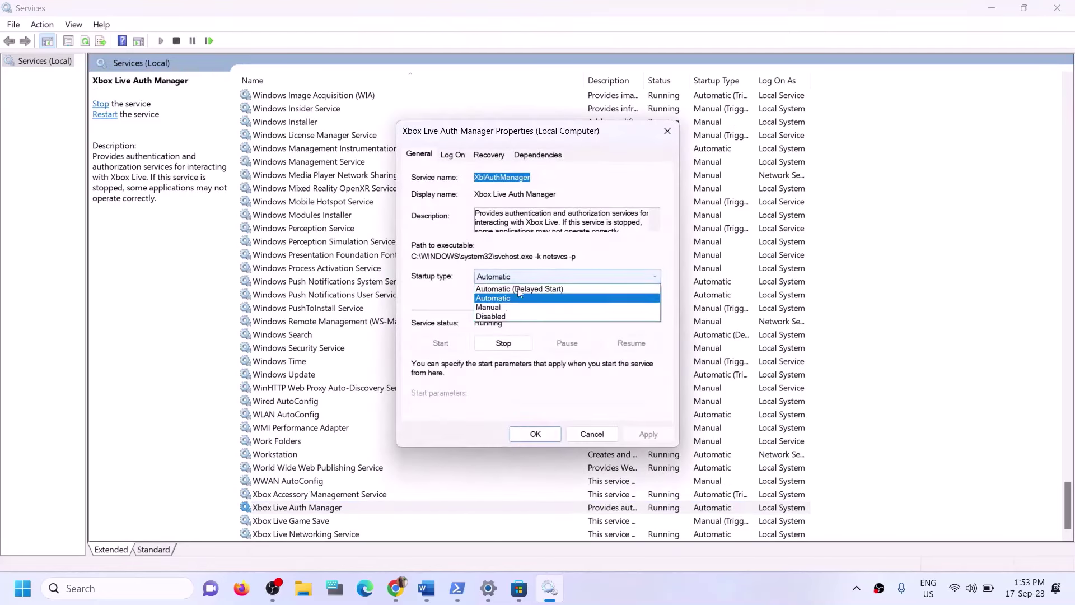
click(492, 298)
click(649, 434)
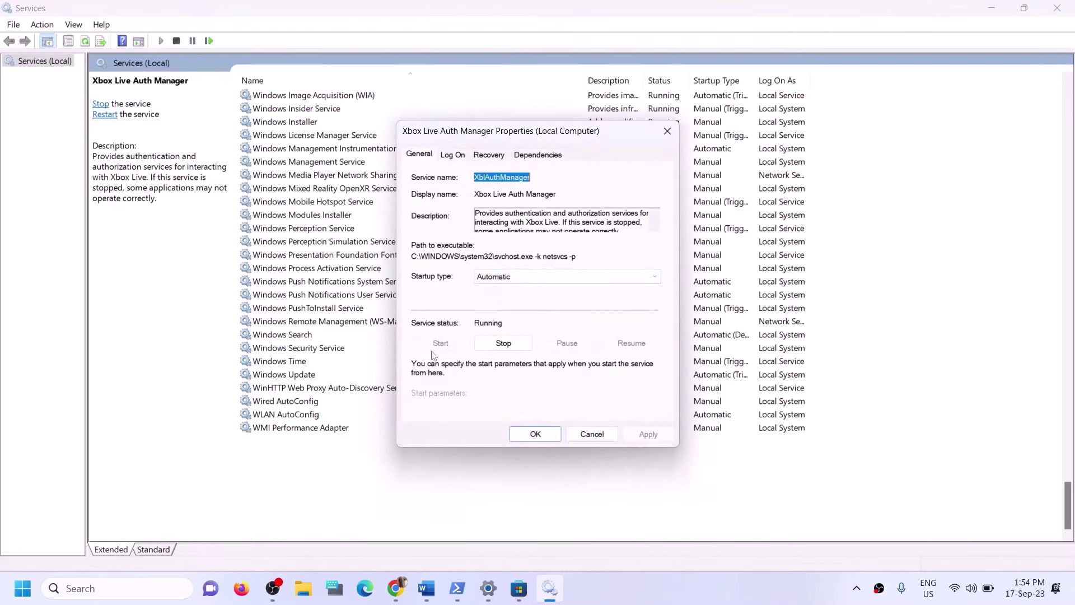
click(546, 438)
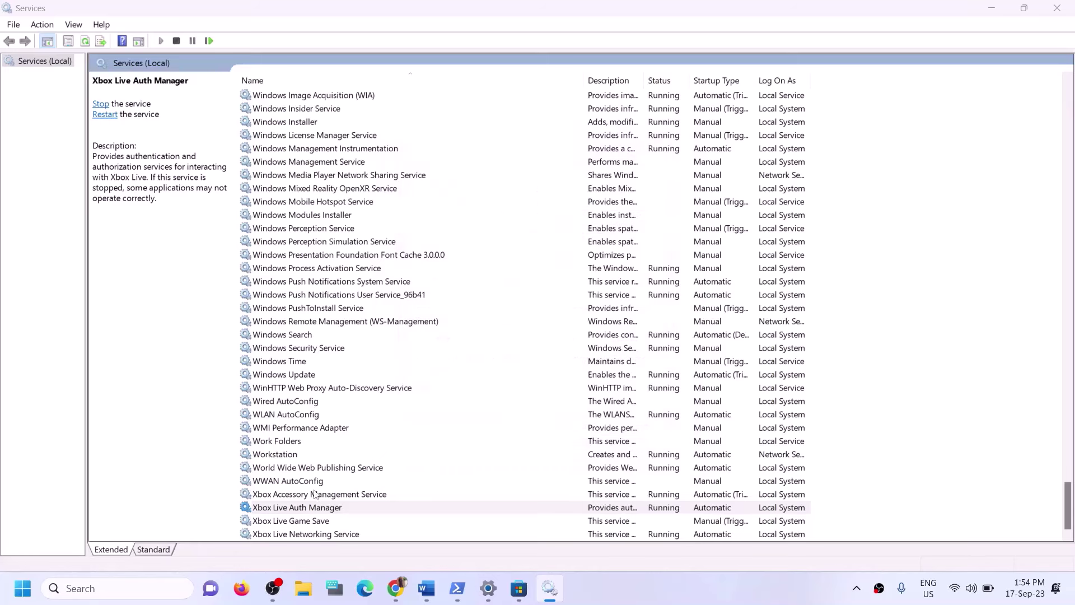
Set Xbox Live Game Save to Automatic startup and start the service
double_click(300, 523)
click(532, 275)
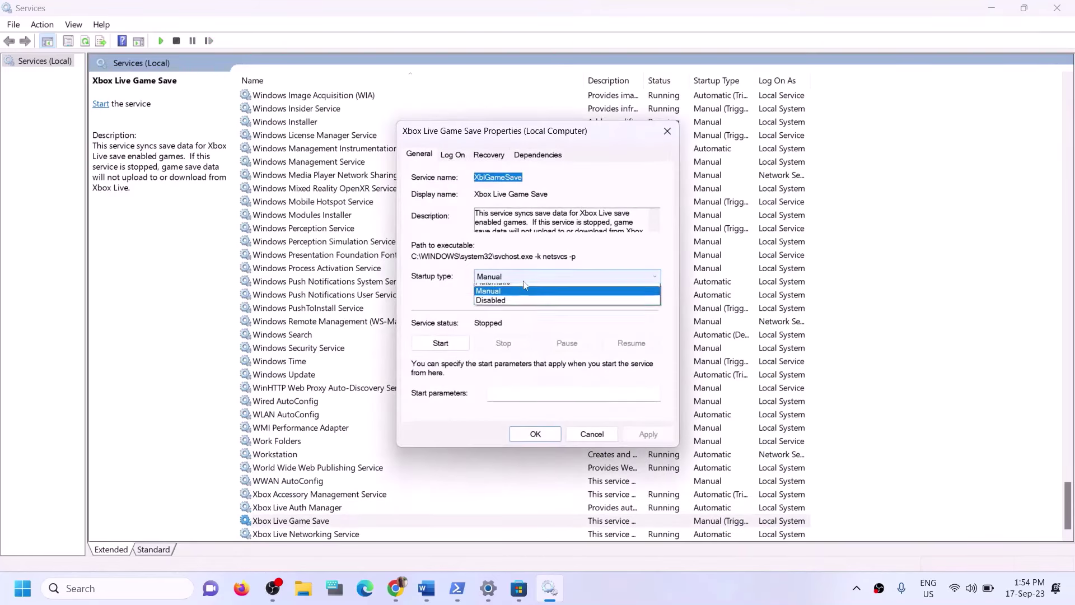
click(487, 298)
click(648, 434)
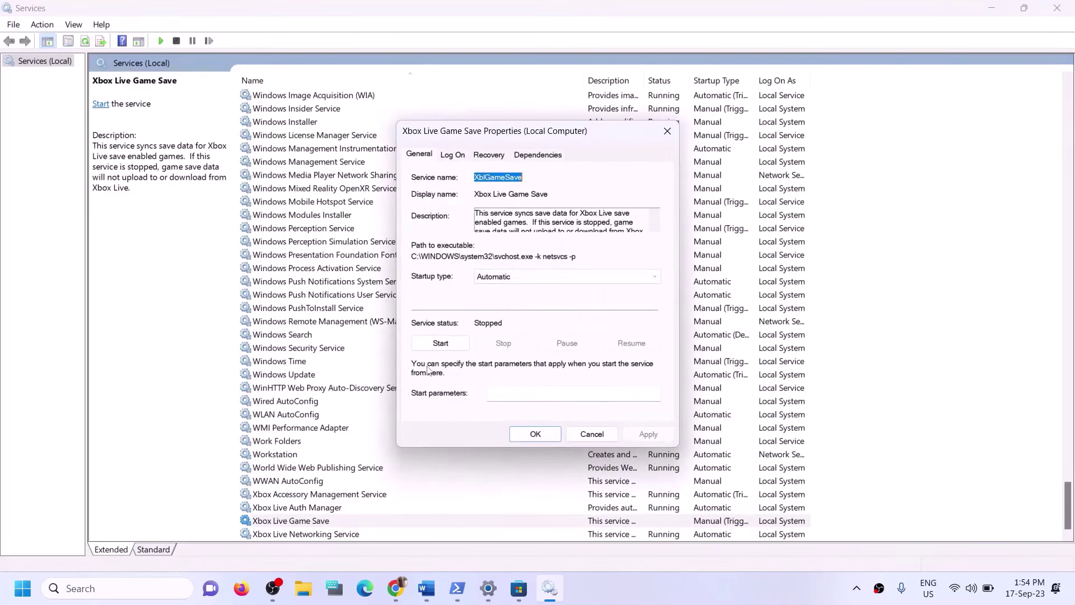
click(442, 344)
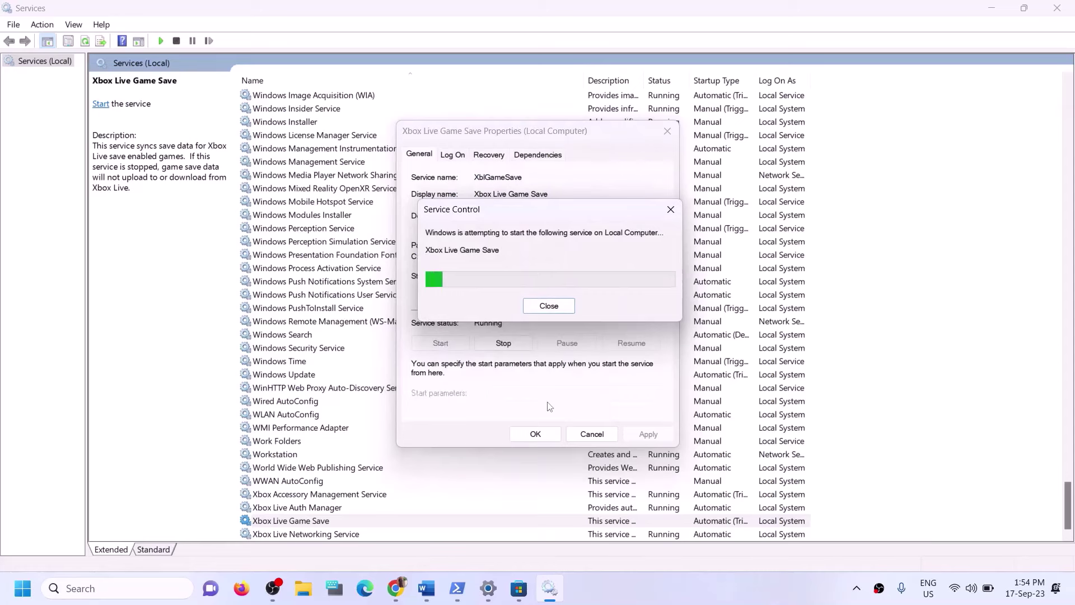
click(533, 436)
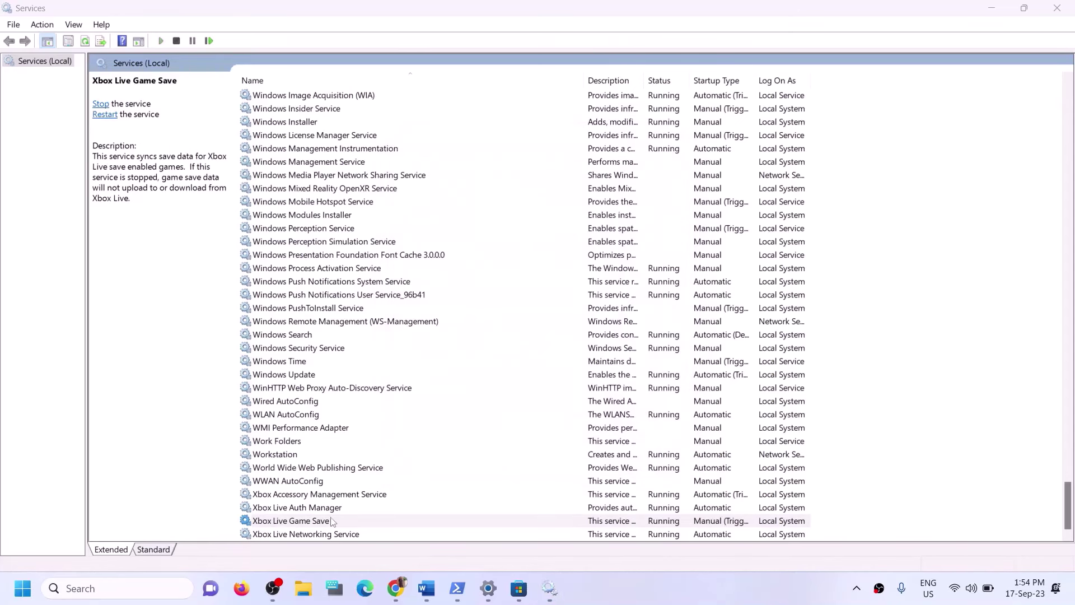
Set Xbox Live Networking Service startup type to Automatic and apply it
double_click(314, 535)
click(531, 278)
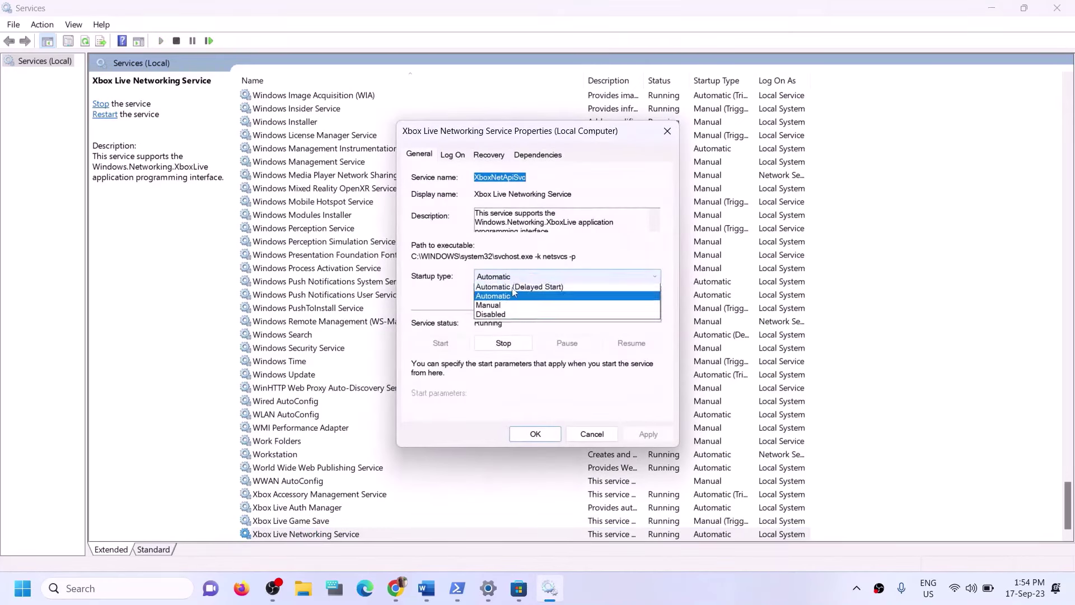
click(501, 291)
click(655, 434)
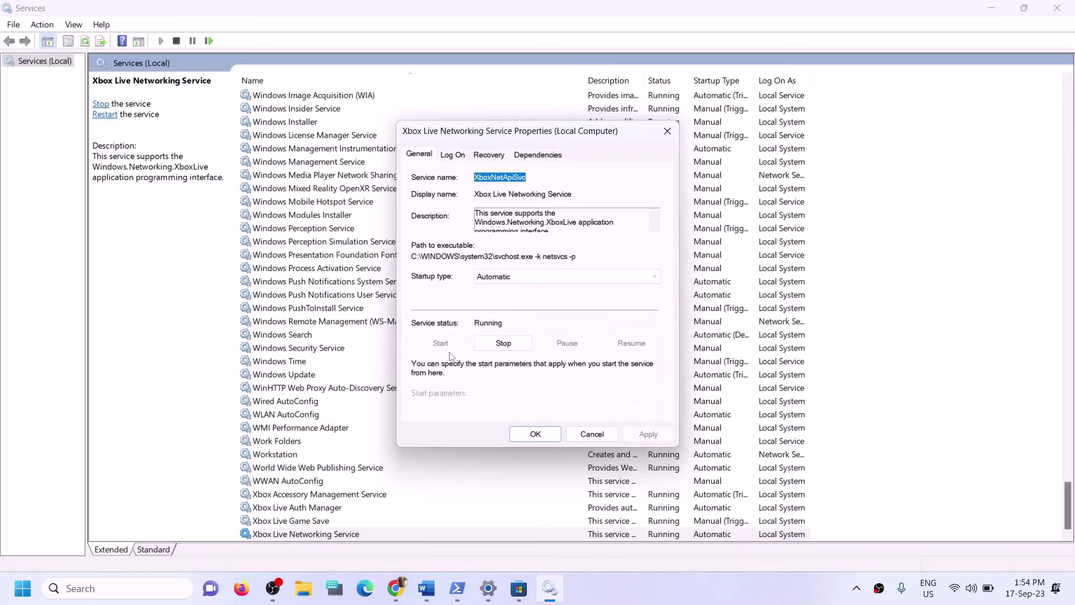
click(522, 431)
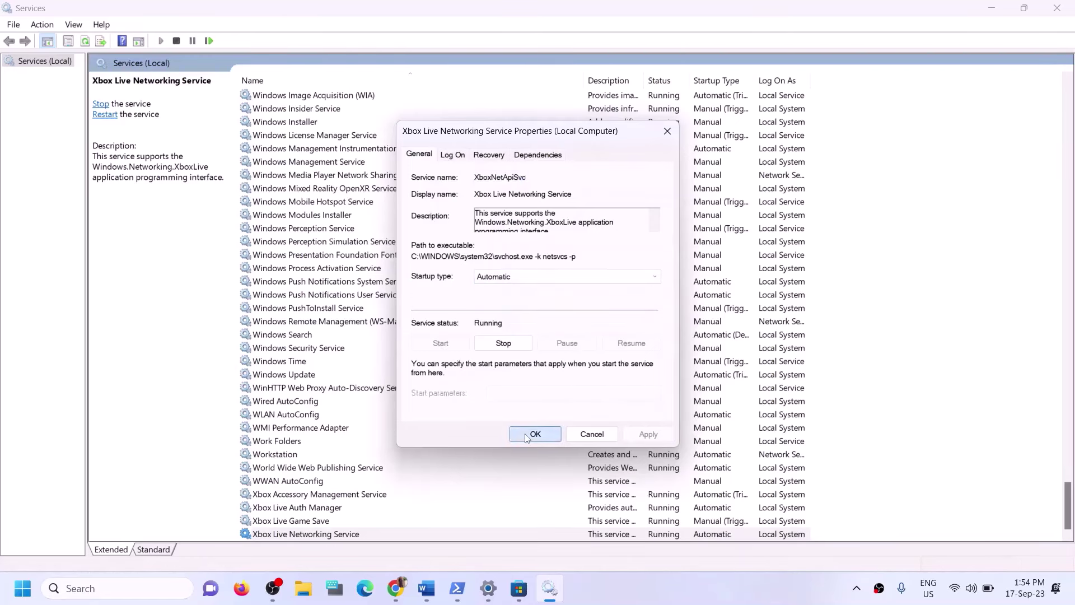
Confirm Windows Update's startup type as Automatic and apply it
click(401, 377)
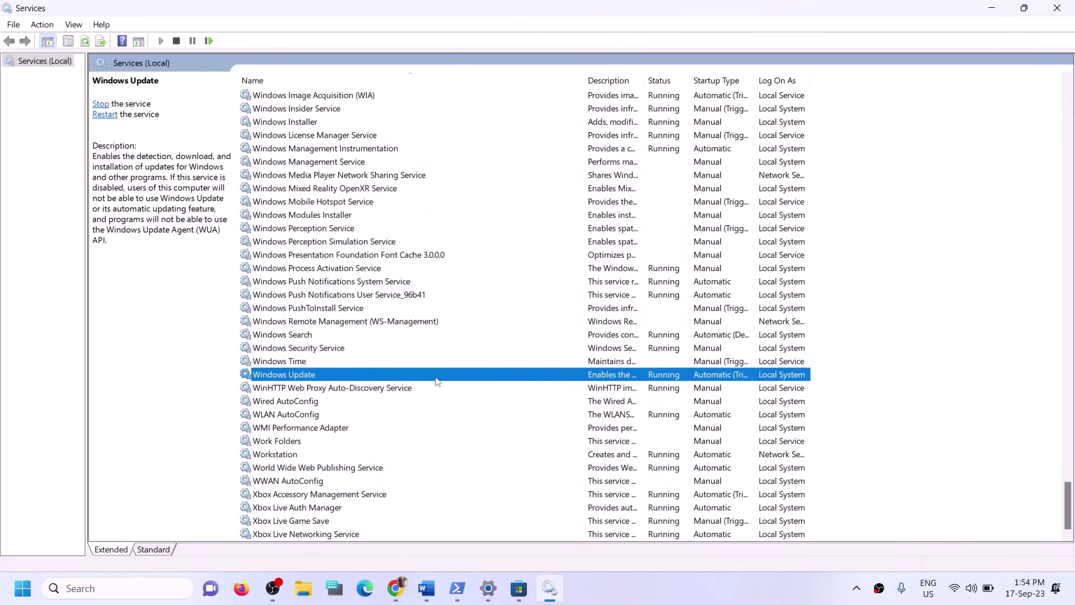
double_click(436, 378)
click(567, 276)
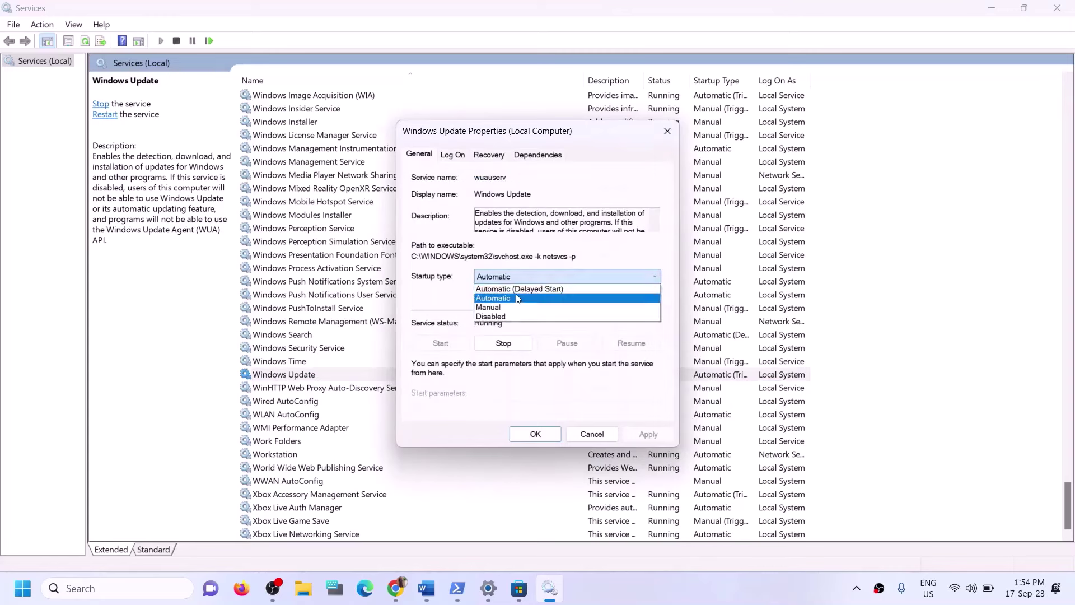
click(560, 286)
click(649, 435)
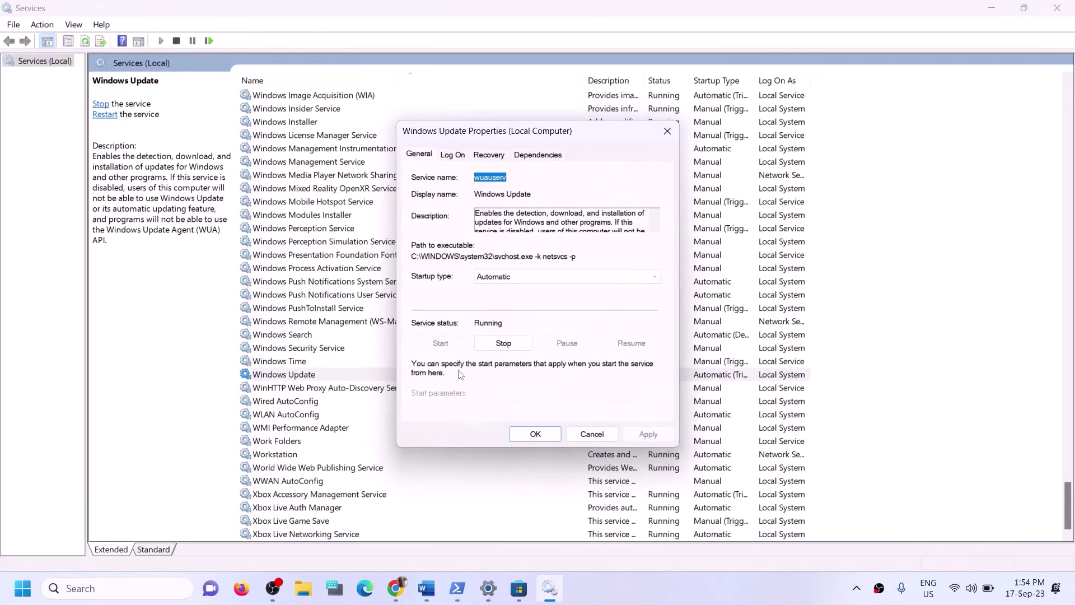
click(533, 435)
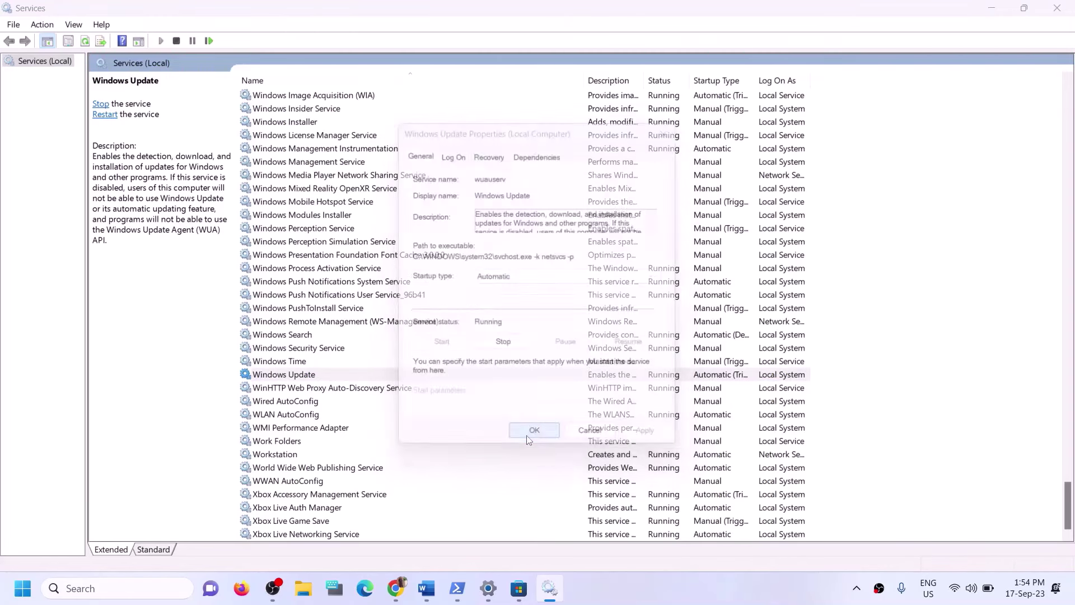
click(360, 295)
Locate the two Gaming Services entries under G and stop both of them
key(g)
scroll(534, 244, up, 3)
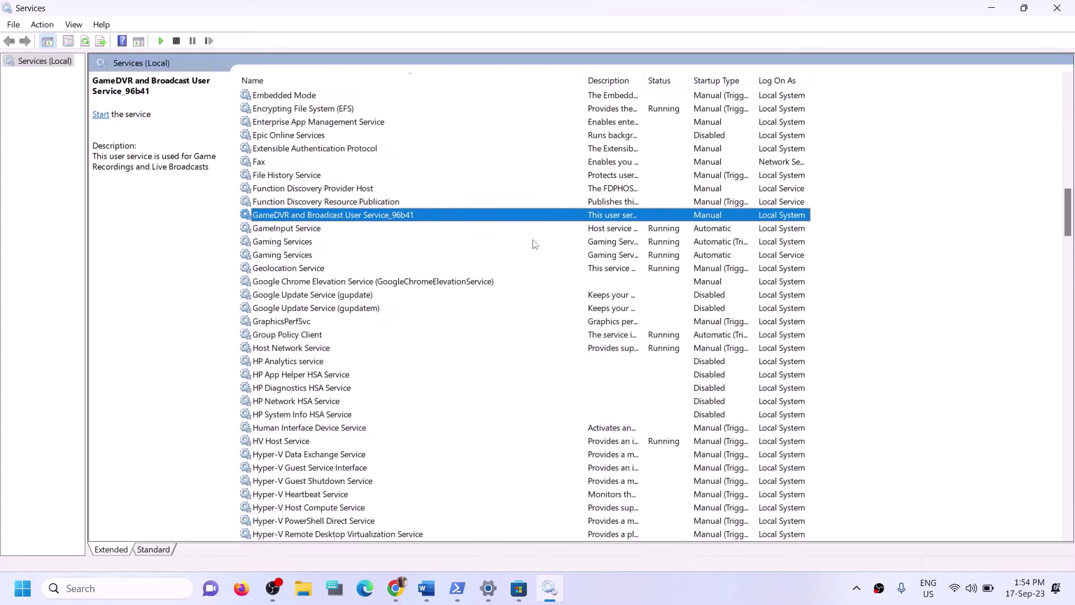
click(650, 246)
click(649, 256)
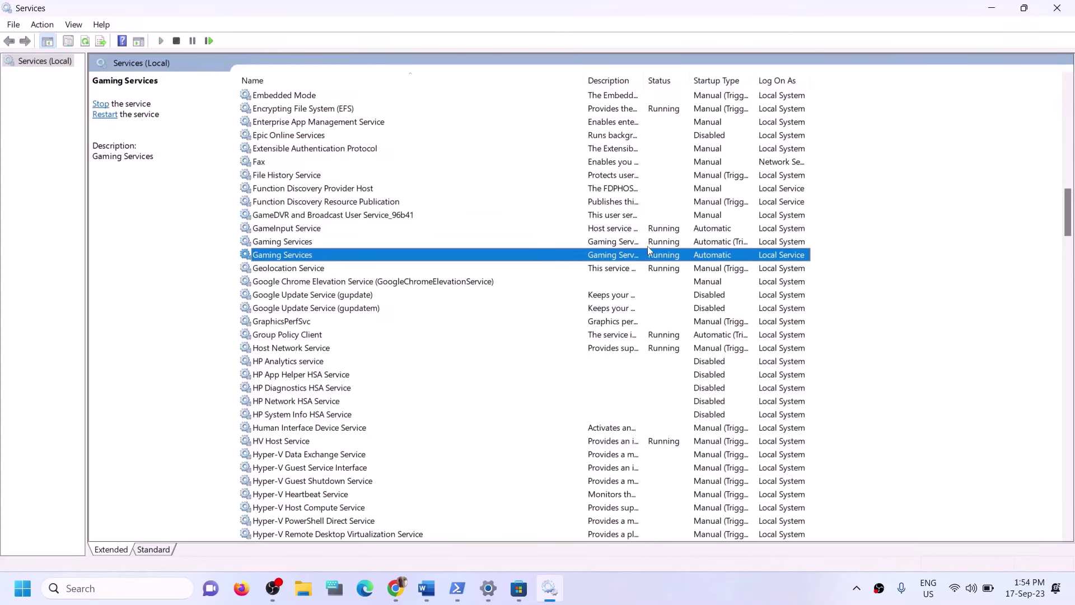
click(647, 245)
click(660, 256)
click(659, 247)
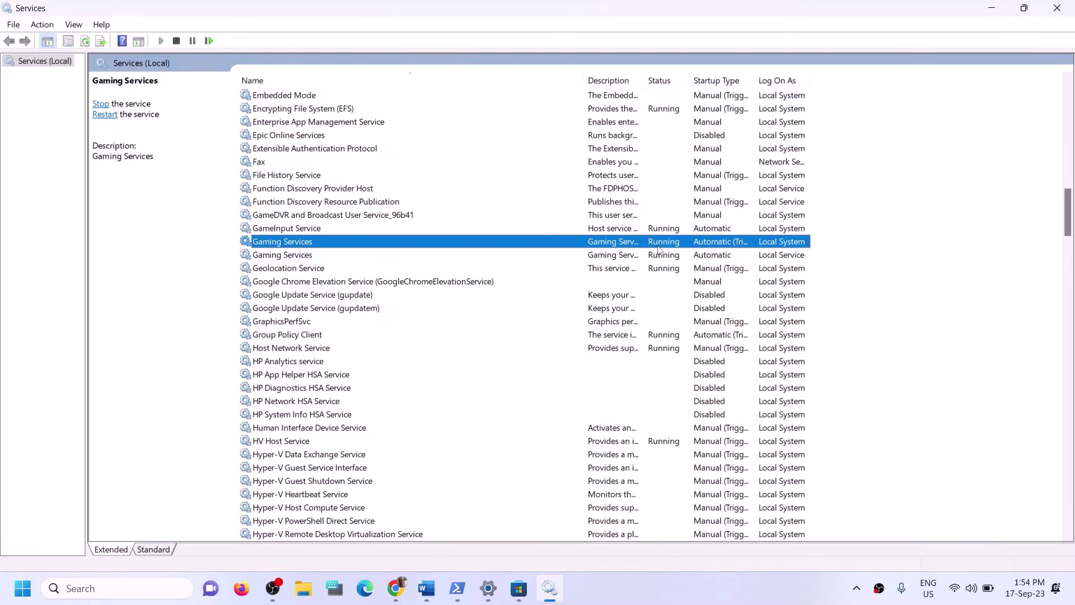
click(654, 257)
click(656, 246)
right_click(656, 245)
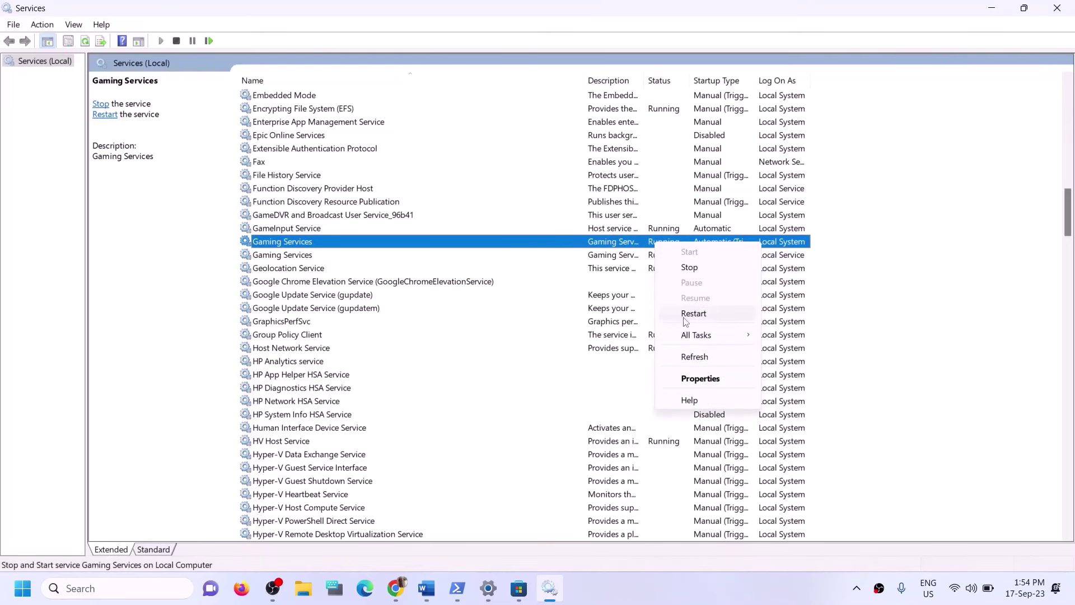
click(676, 246)
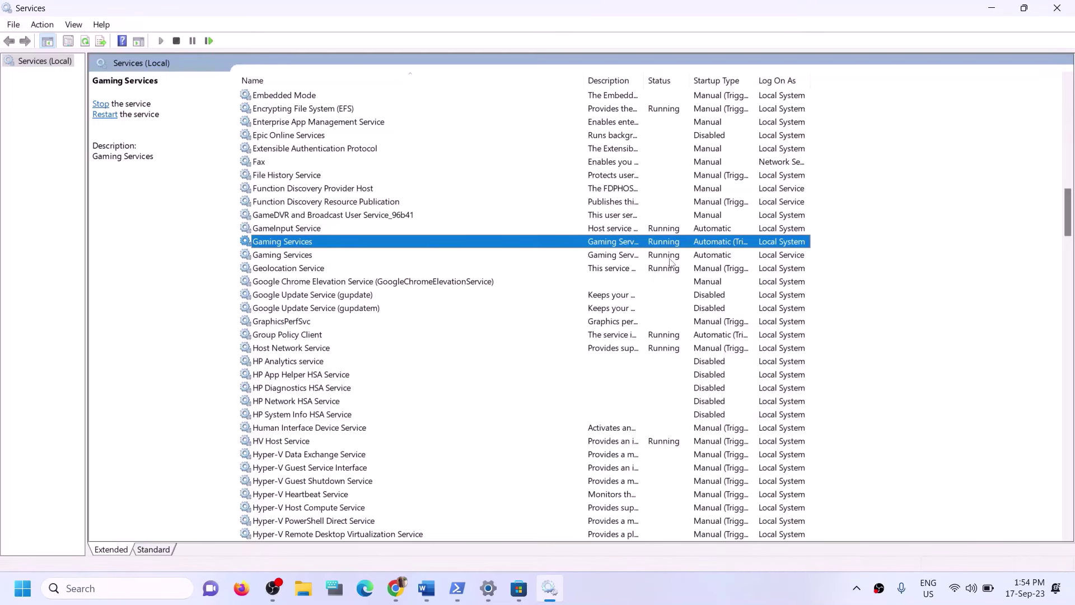
click(671, 257)
click(667, 245)
right_click(662, 245)
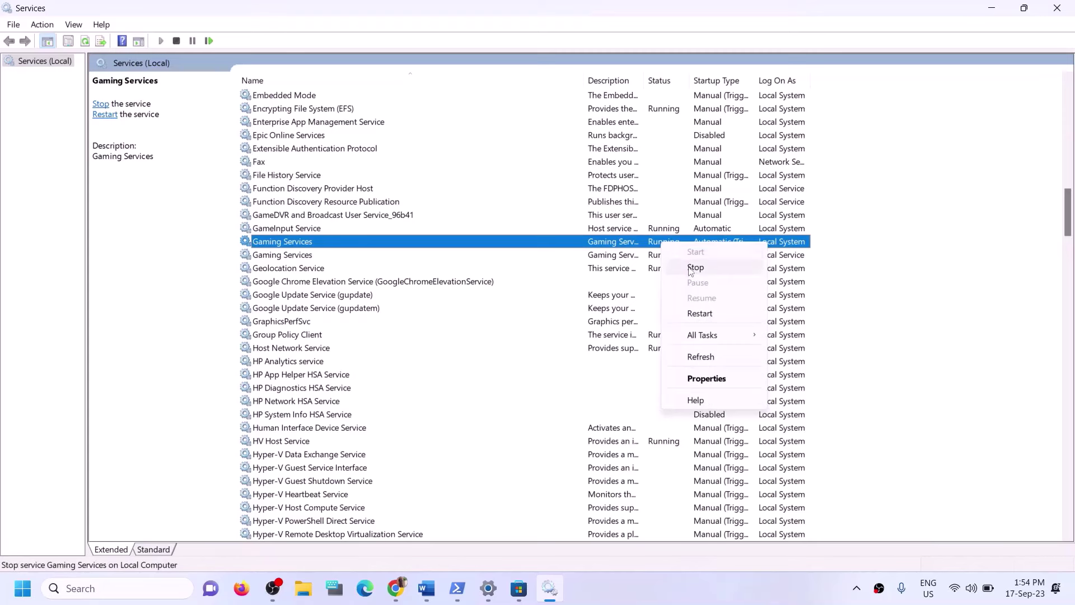
click(695, 267)
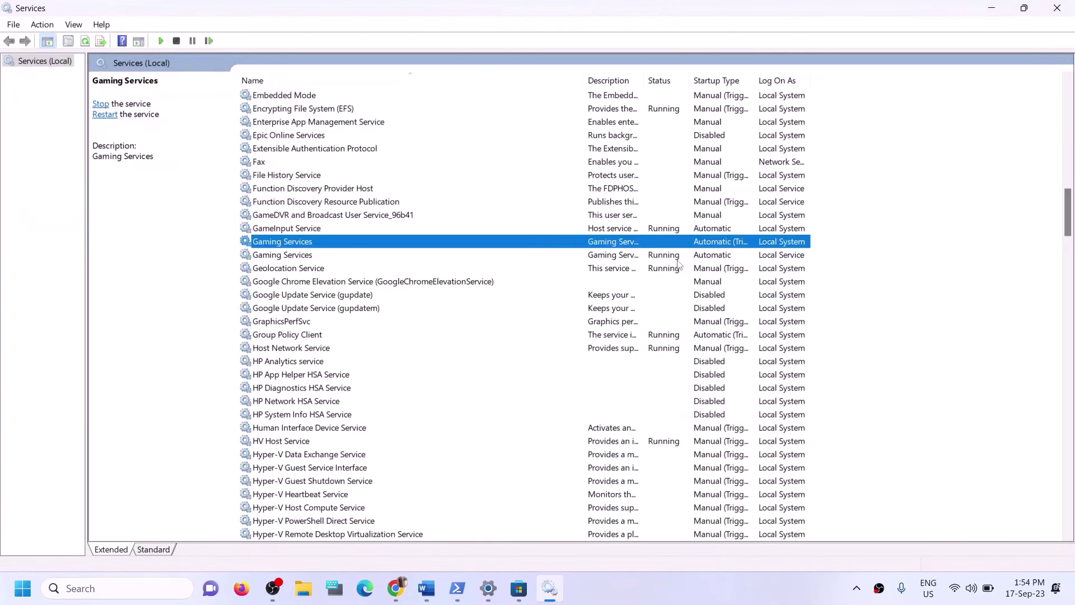
click(625, 258)
right_click(627, 258)
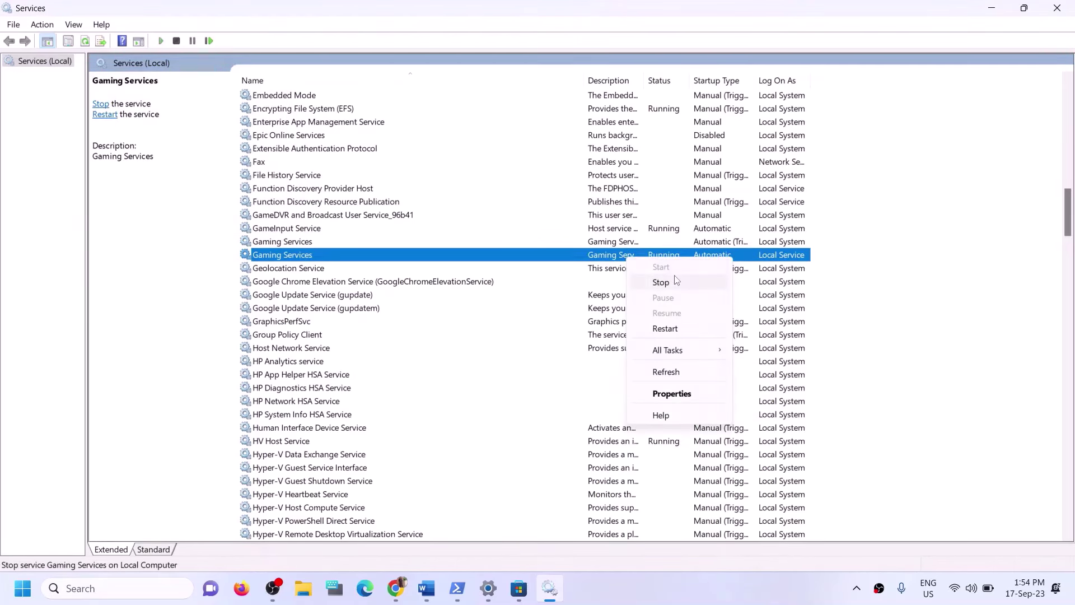
click(677, 279)
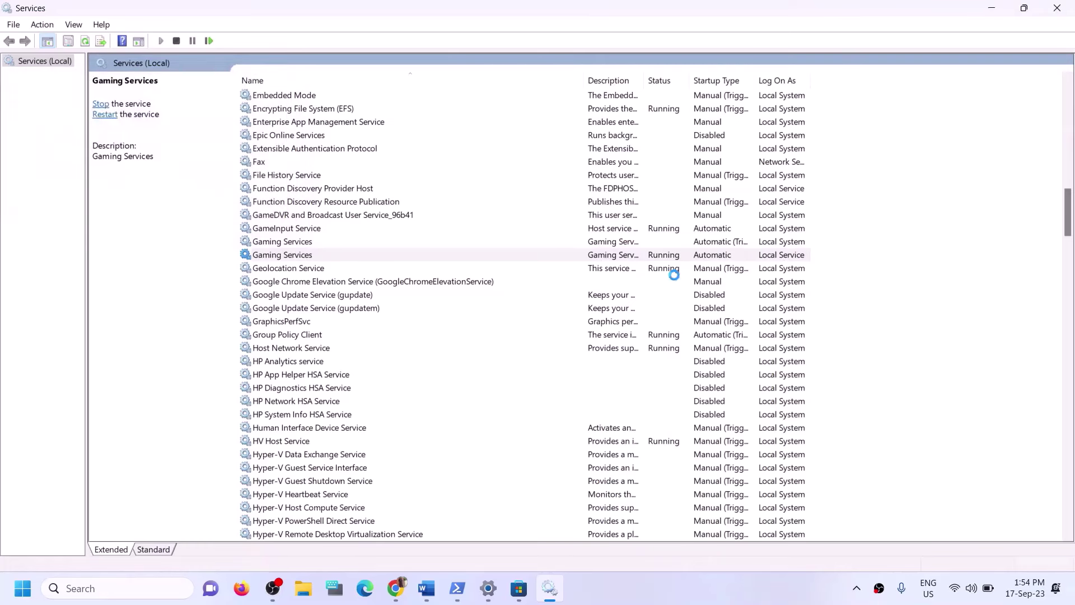
Start both Gaming Services entries from their right-click menus
click(590, 247)
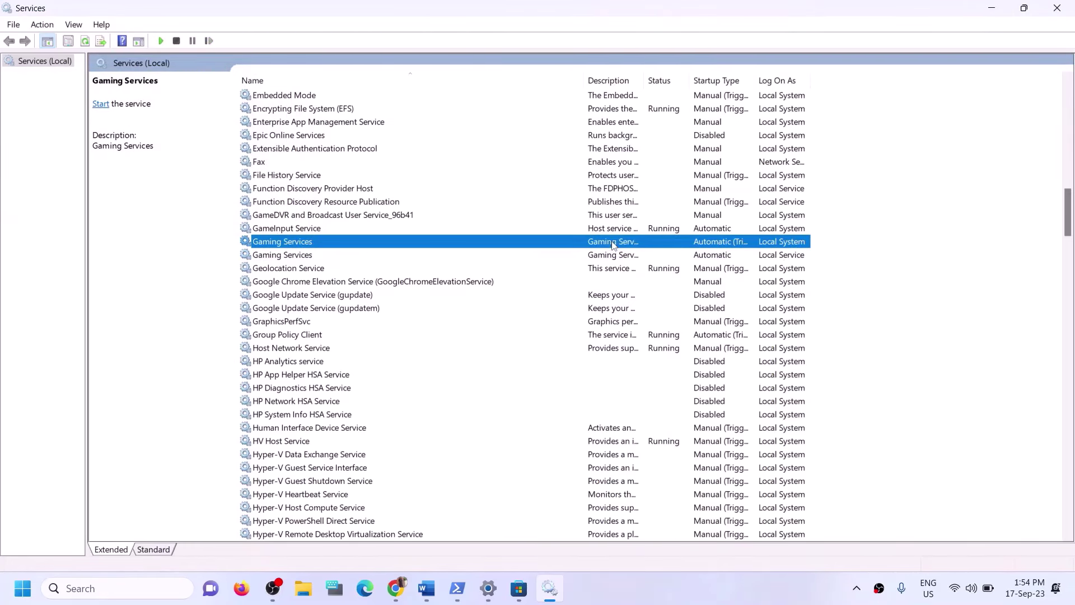
right_click(613, 241)
click(301, 255)
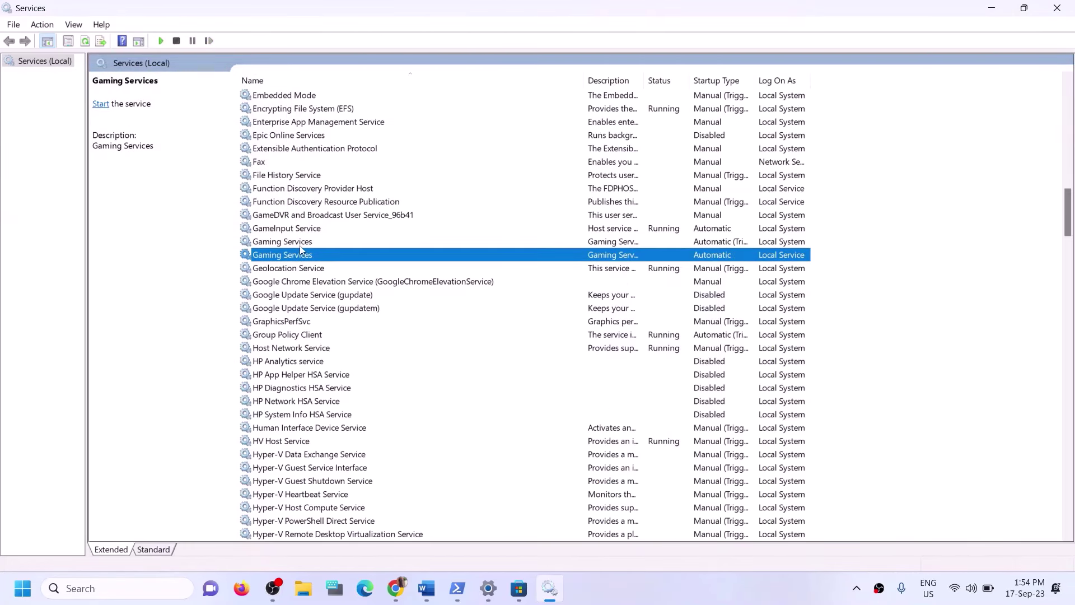
click(300, 247)
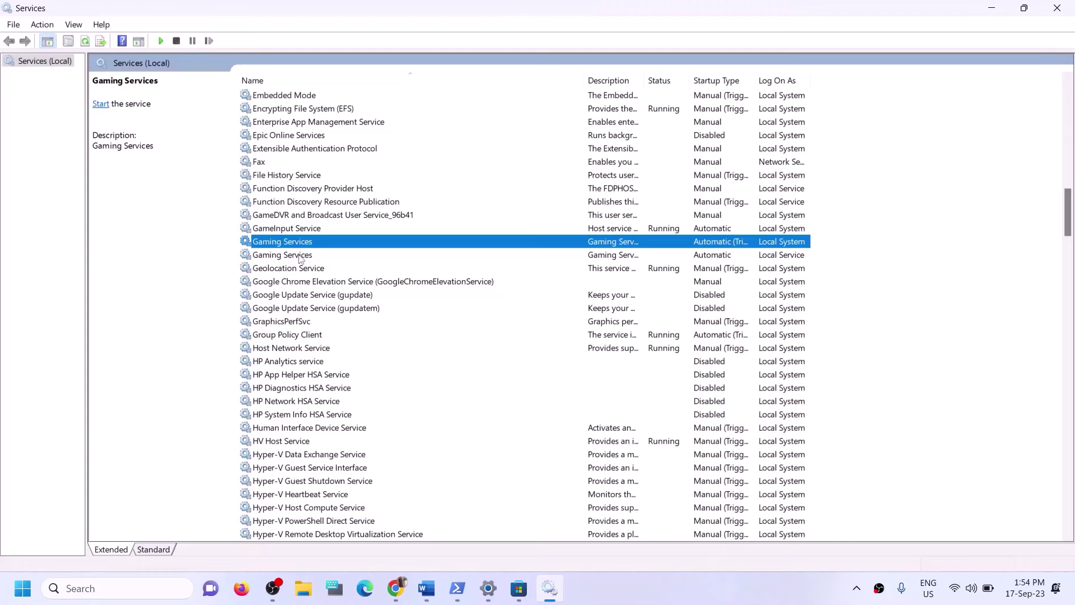
click(301, 257)
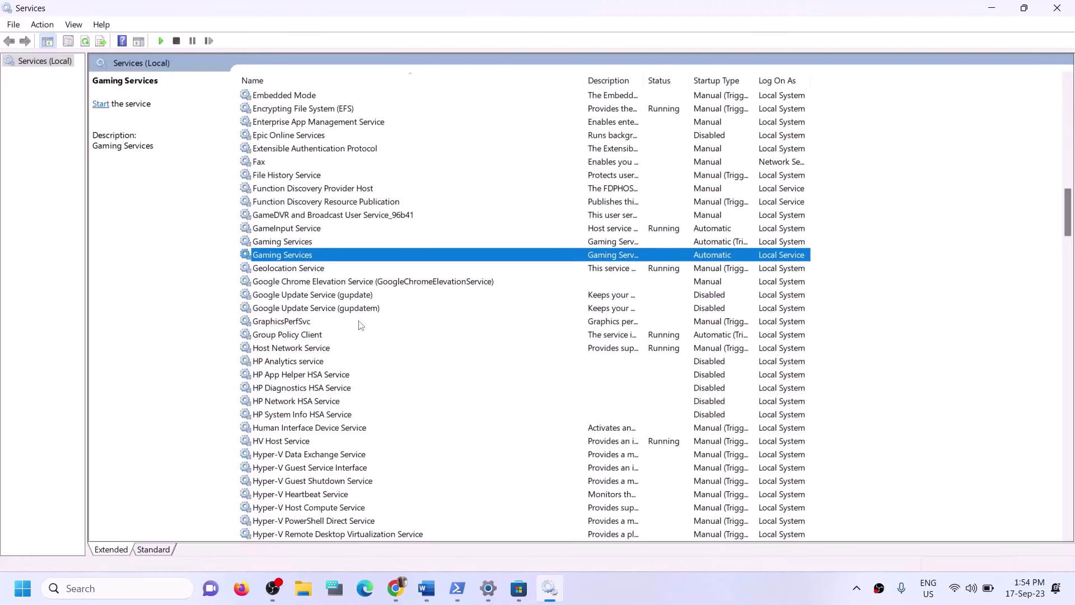
click(600, 244)
right_click(608, 244)
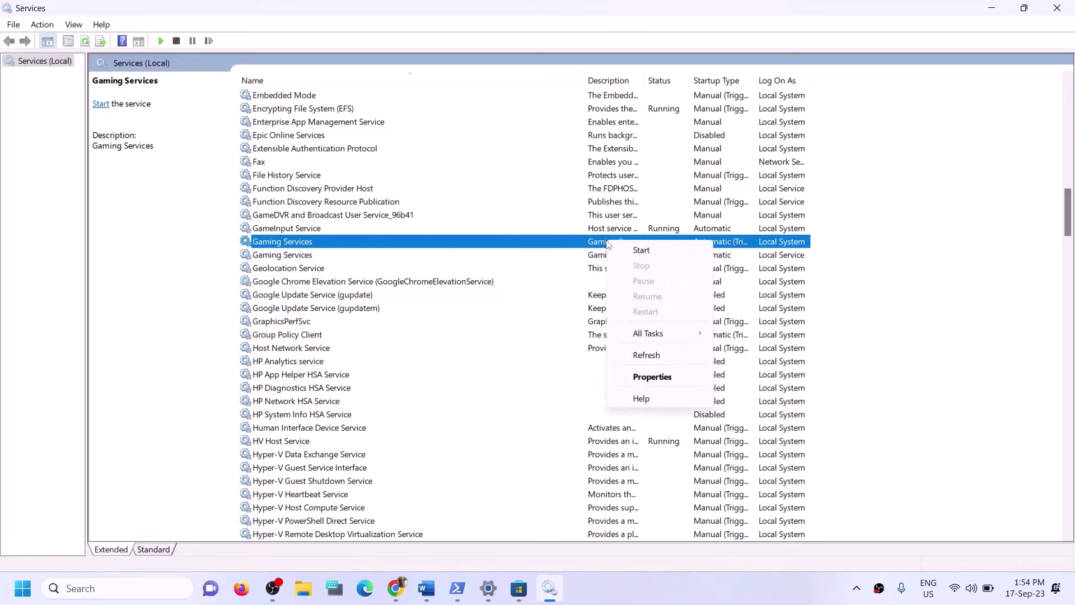
click(630, 249)
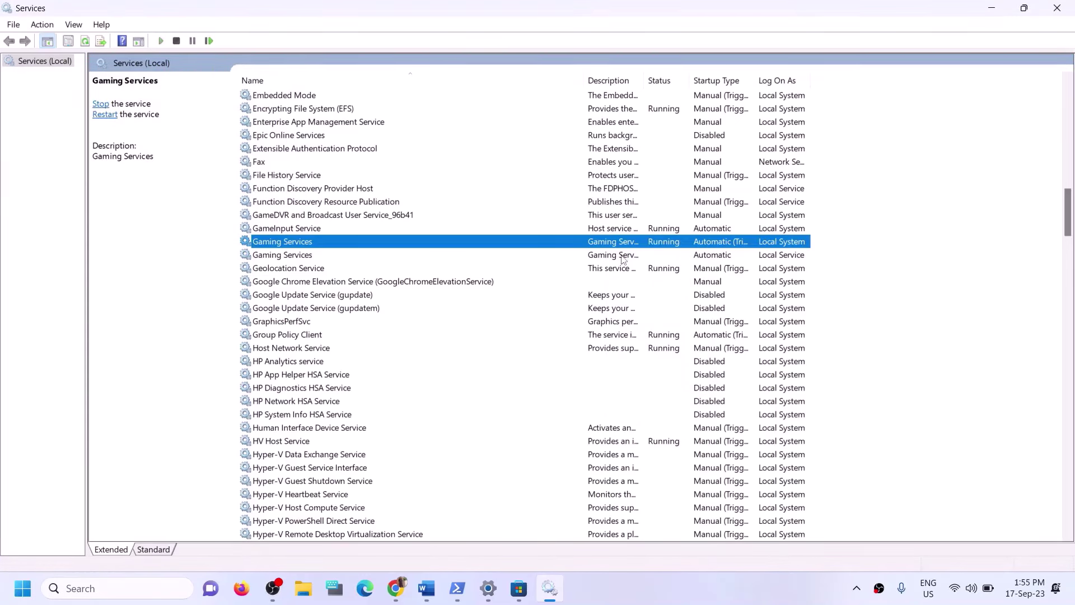
click(622, 258)
right_click(621, 259)
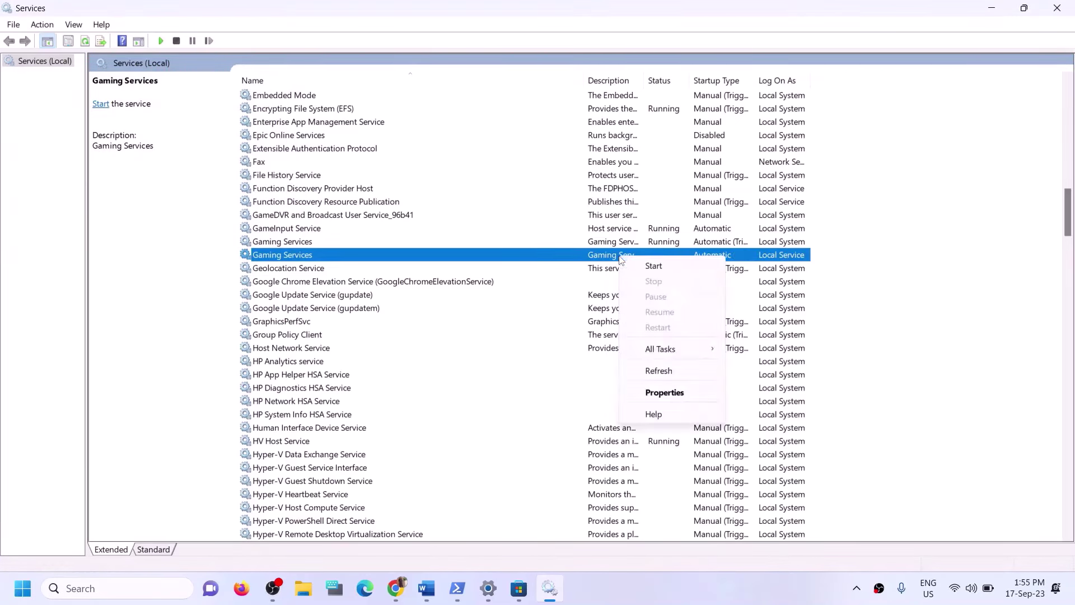
click(659, 265)
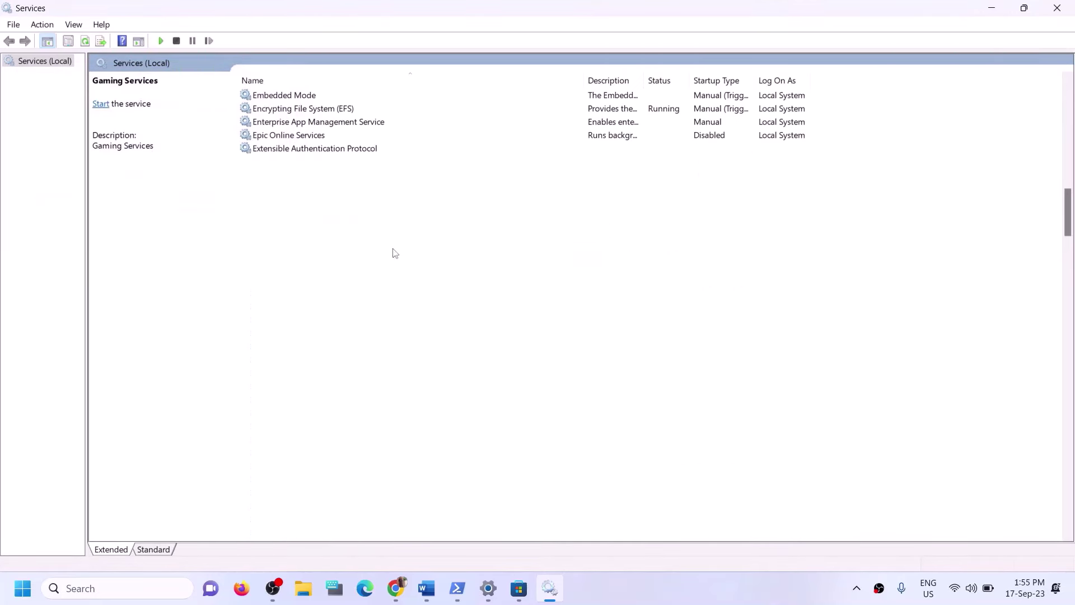
Keep Microsoft Store Install Service's startup type at Automatic and apply it
click(305, 242)
key(m)
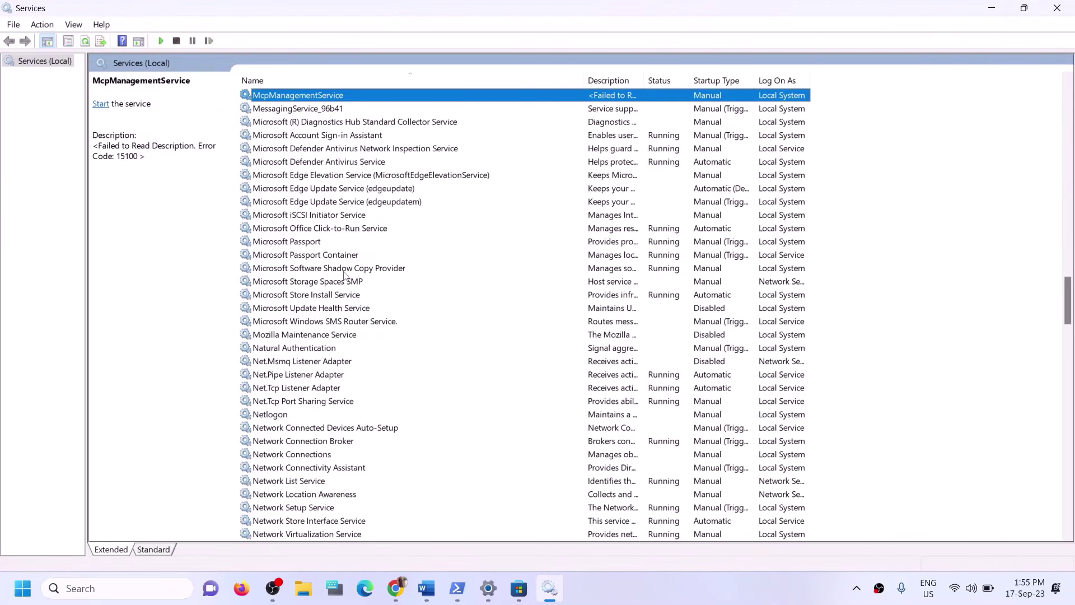
click(326, 293)
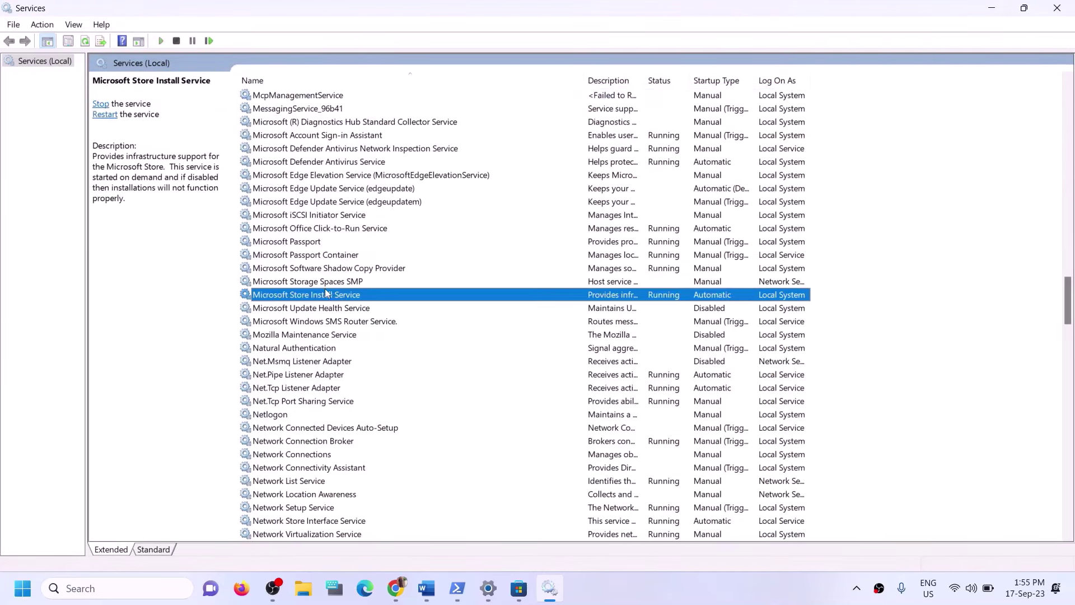
double_click(436, 300)
click(520, 275)
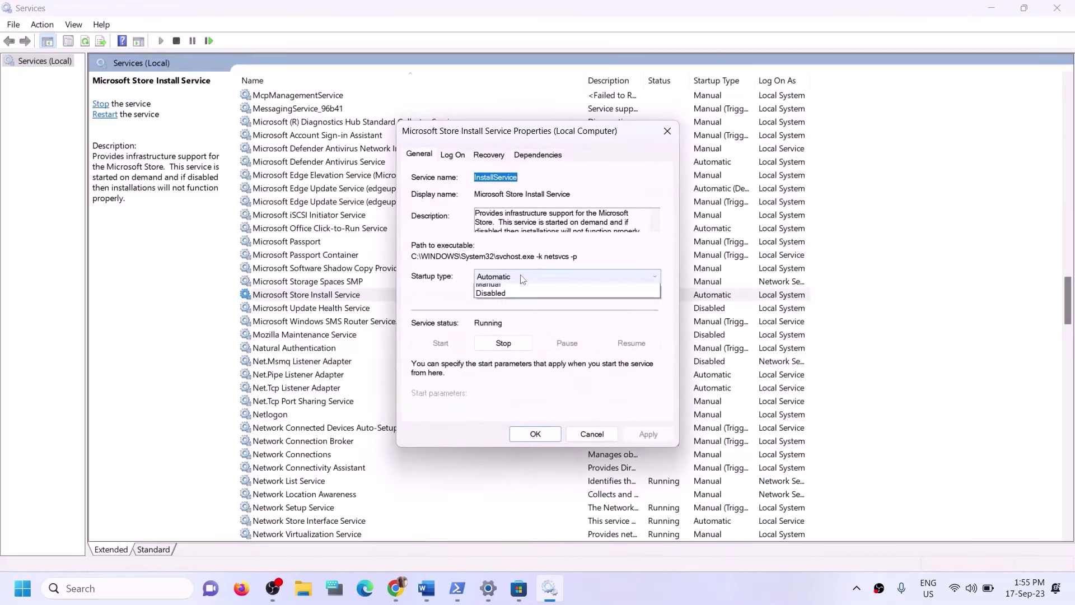
click(515, 292)
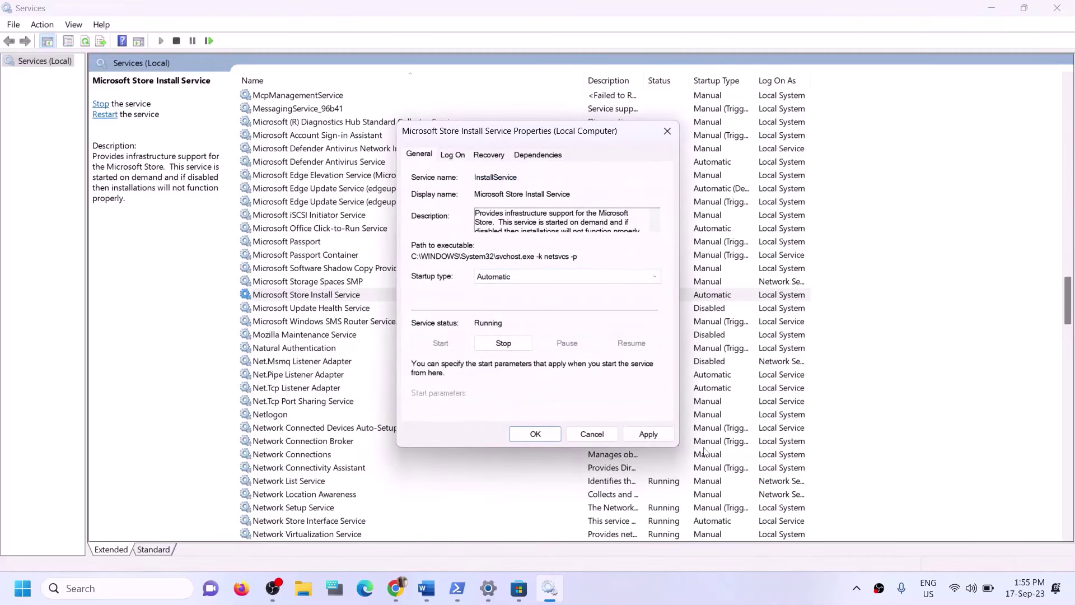
click(647, 435)
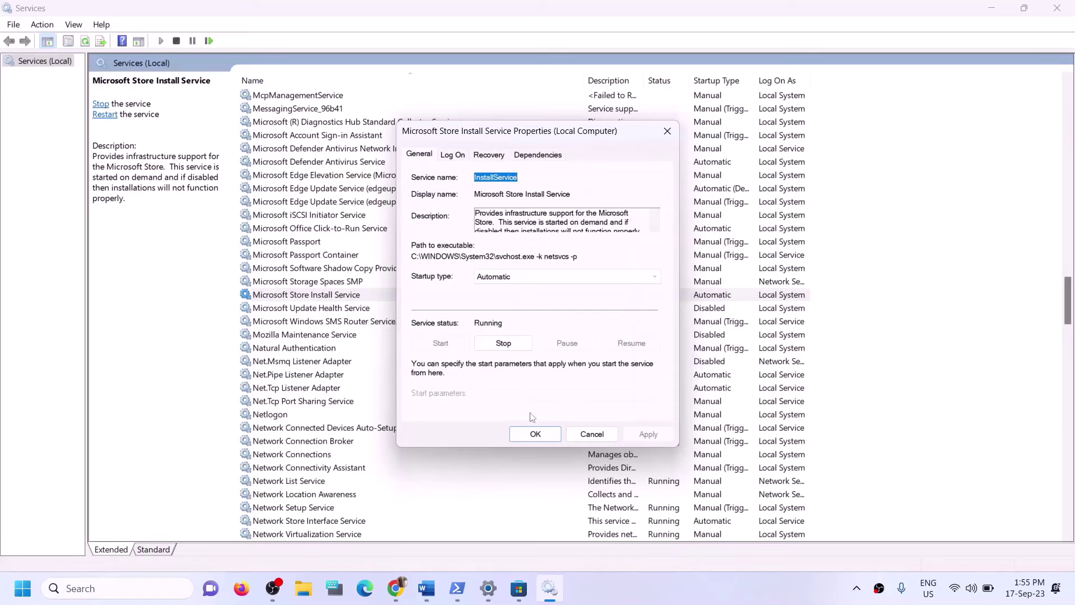
click(536, 434)
Close Services and move to Step 9, Update Windows, in the Word guide
click(1057, 9)
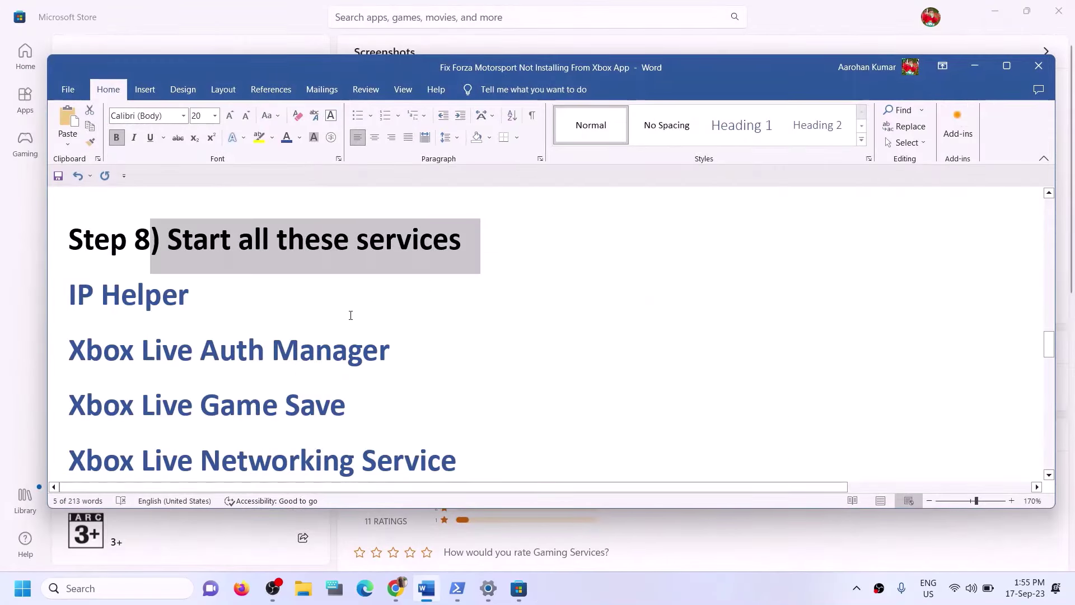
scroll(334, 313, down, 6)
scroll(350, 315, down, 2)
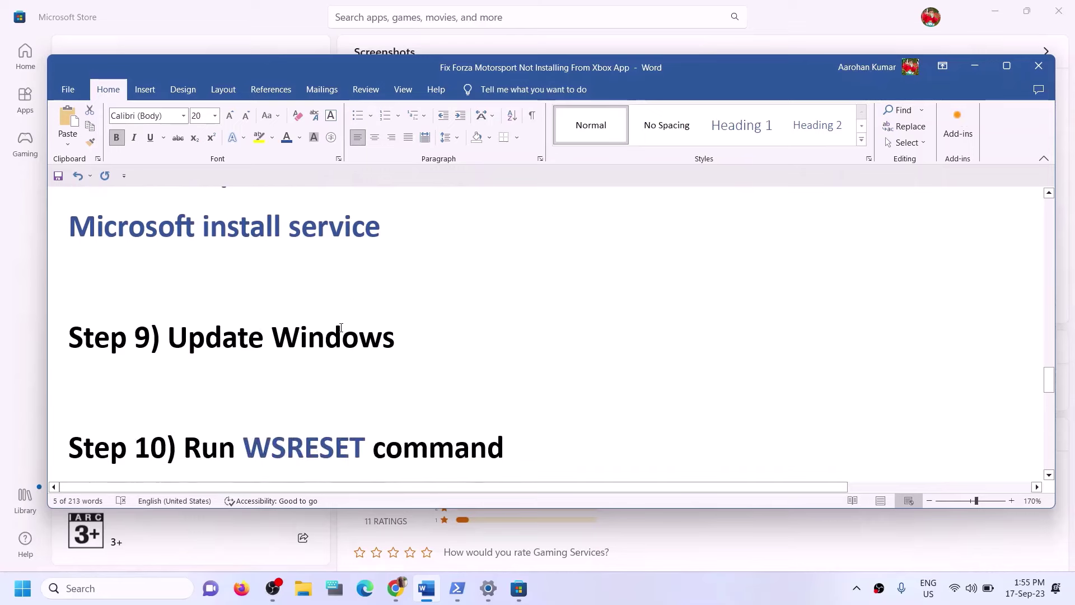
scroll(351, 315, up, 2)
drag(168, 395, 489, 392)
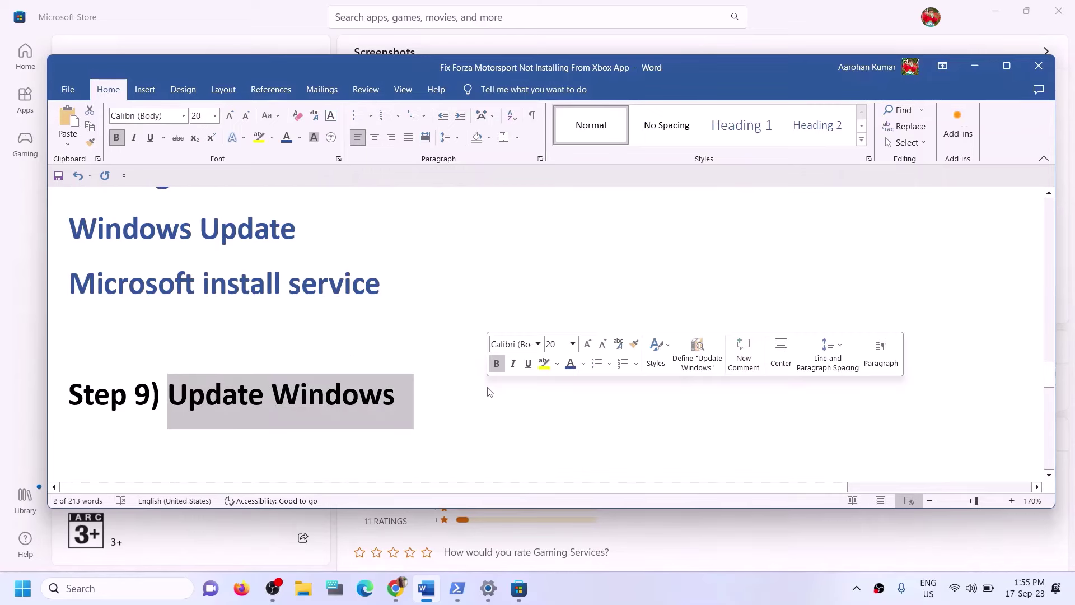
Switch to Settings, go to the Windows Update page, and check for updates
key(alt+Tab)
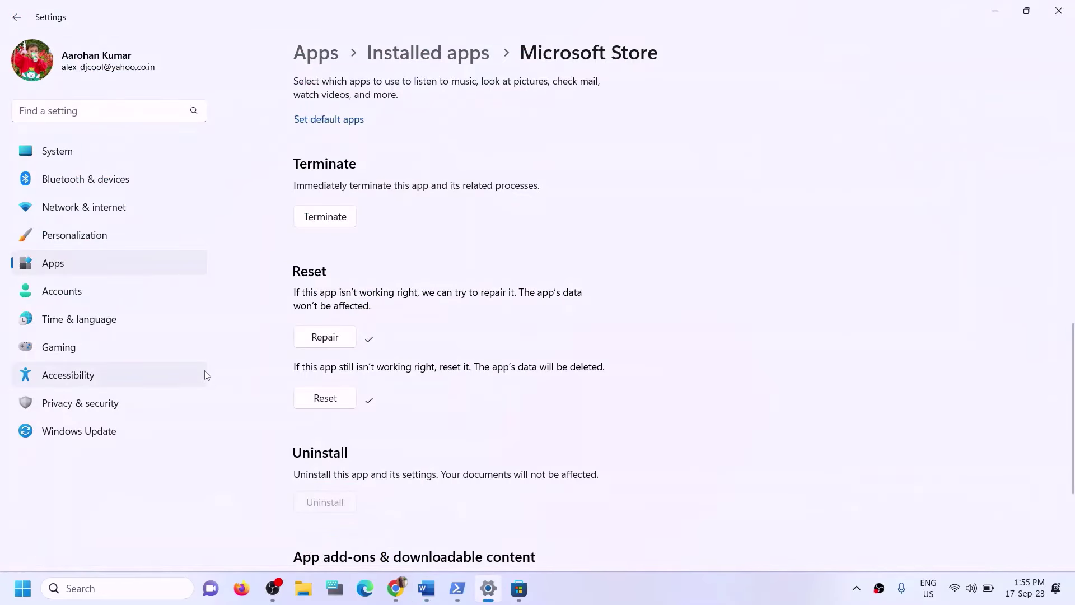
click(97, 431)
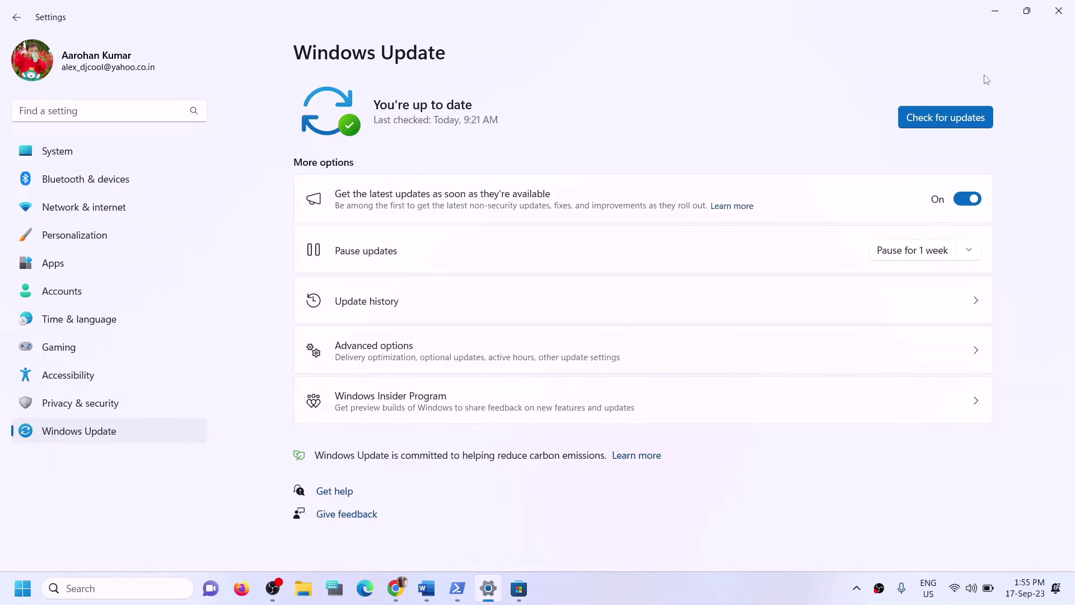
click(949, 113)
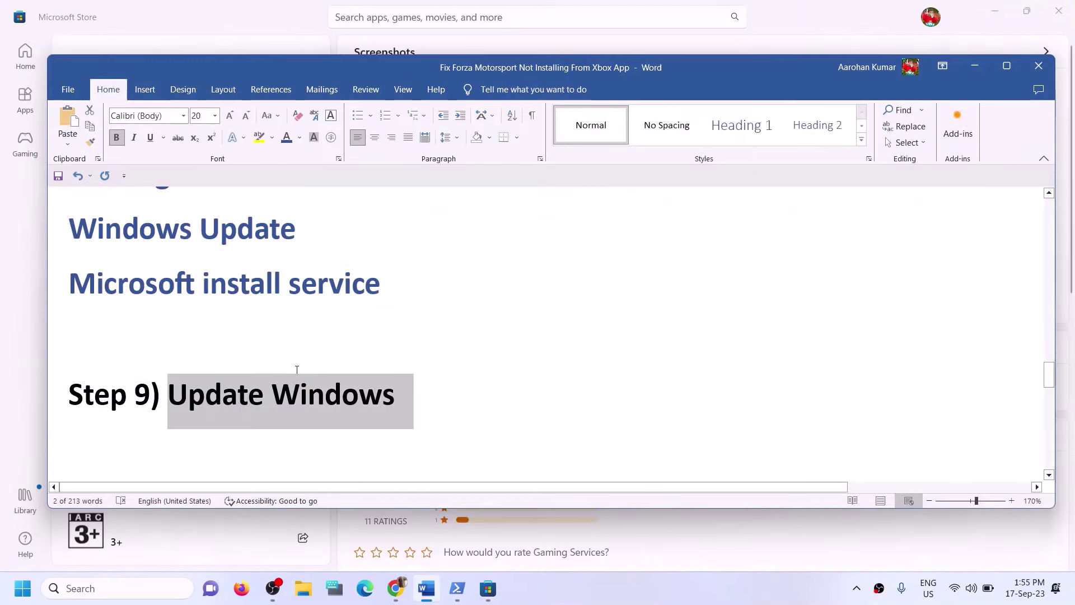
Copy WSRESET from the guide and run it from Windows search
scroll(297, 369, down, 3)
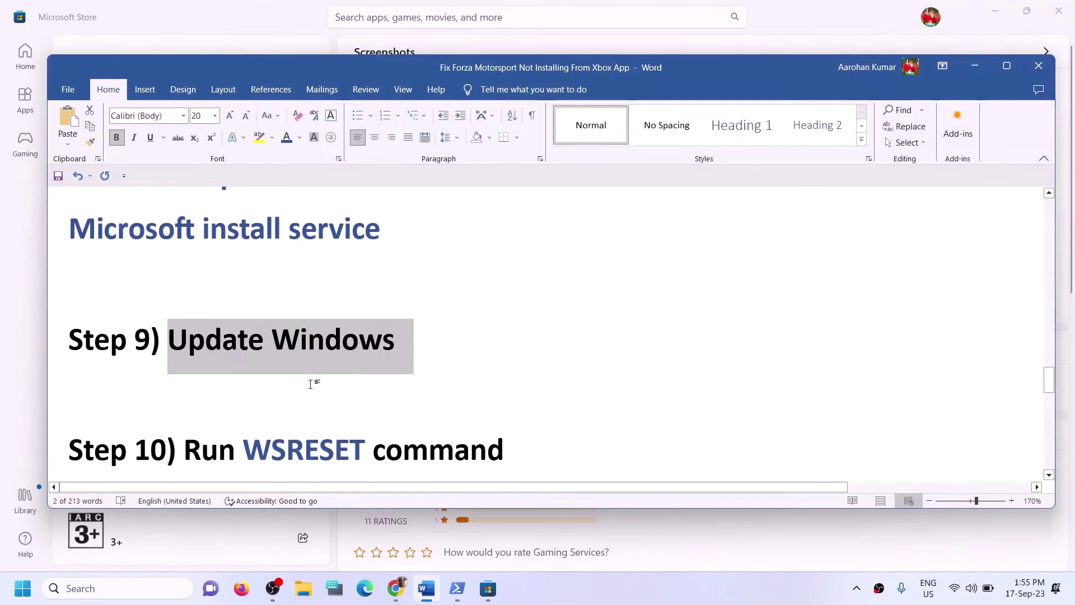
scroll(311, 341, up, 1)
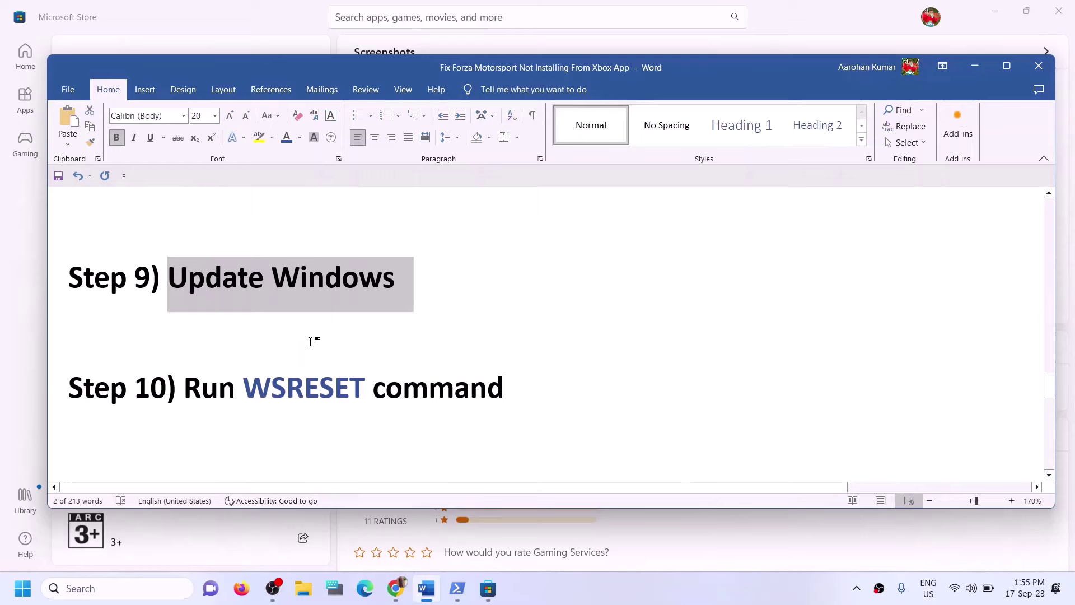
double_click(303, 388)
key(ctrl+c)
click(146, 597)
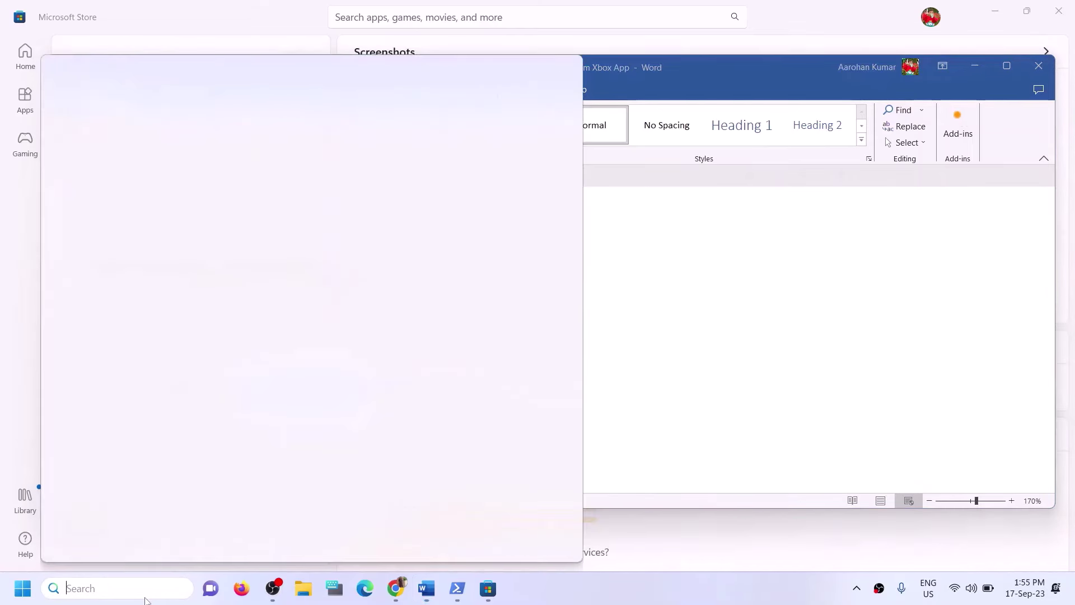
key(ctrl+v)
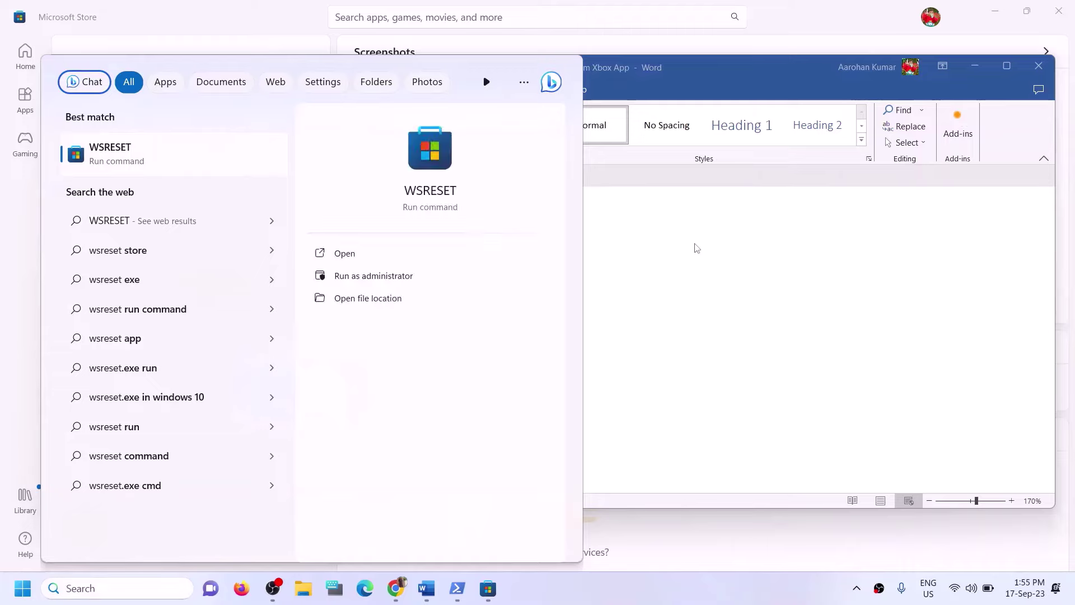
key(Return)
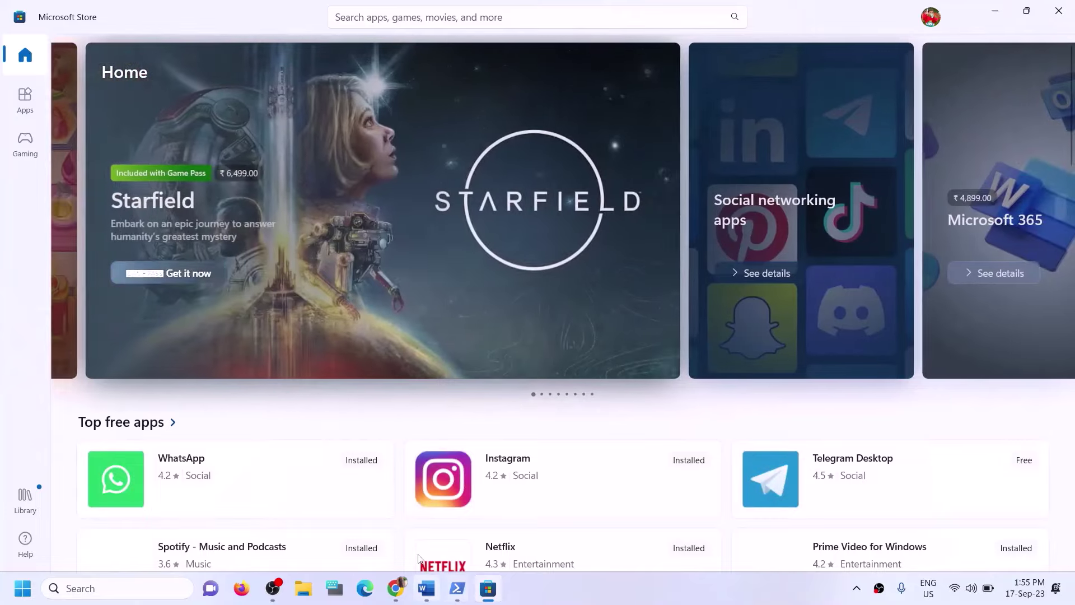
Return to the Word guide and scroll to Step 11, reinstalling Xbox App/Store
click(432, 597)
scroll(305, 405, down, 3)
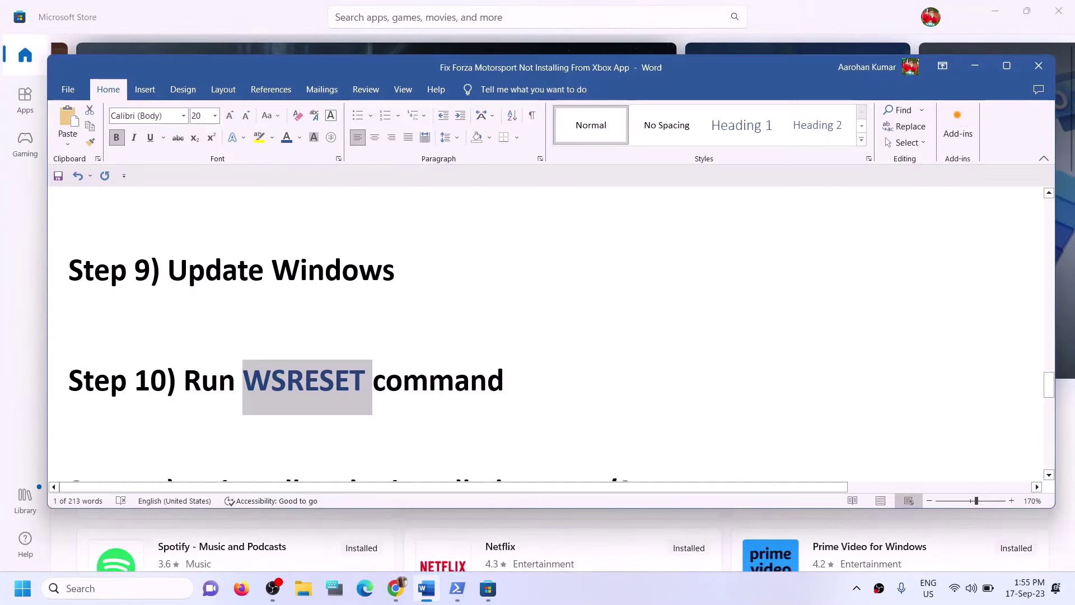
scroll(305, 405, down, 1)
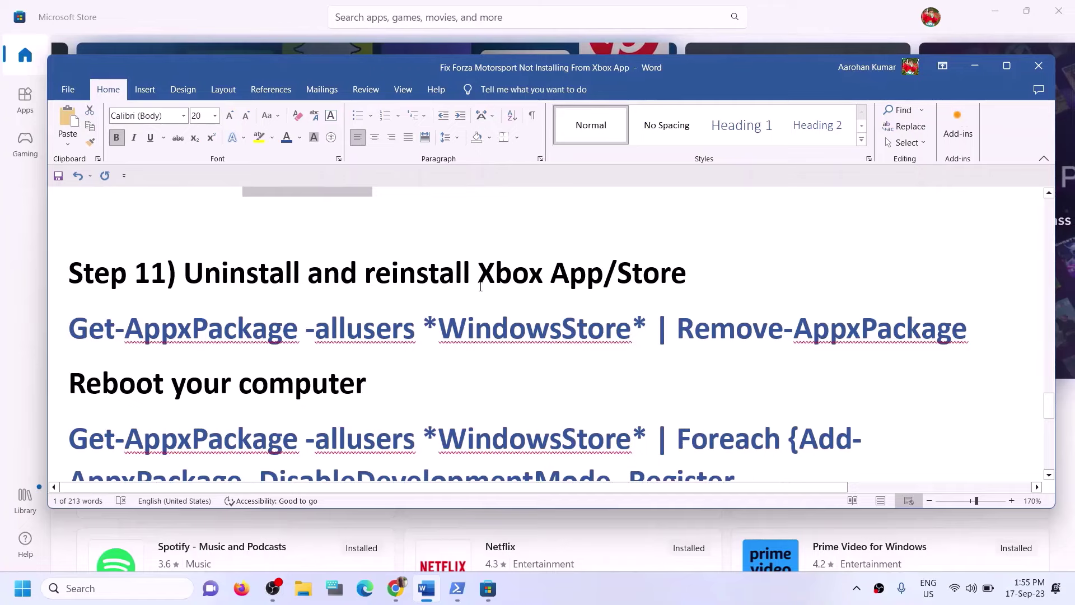
drag(463, 269, 692, 274)
click(125, 332)
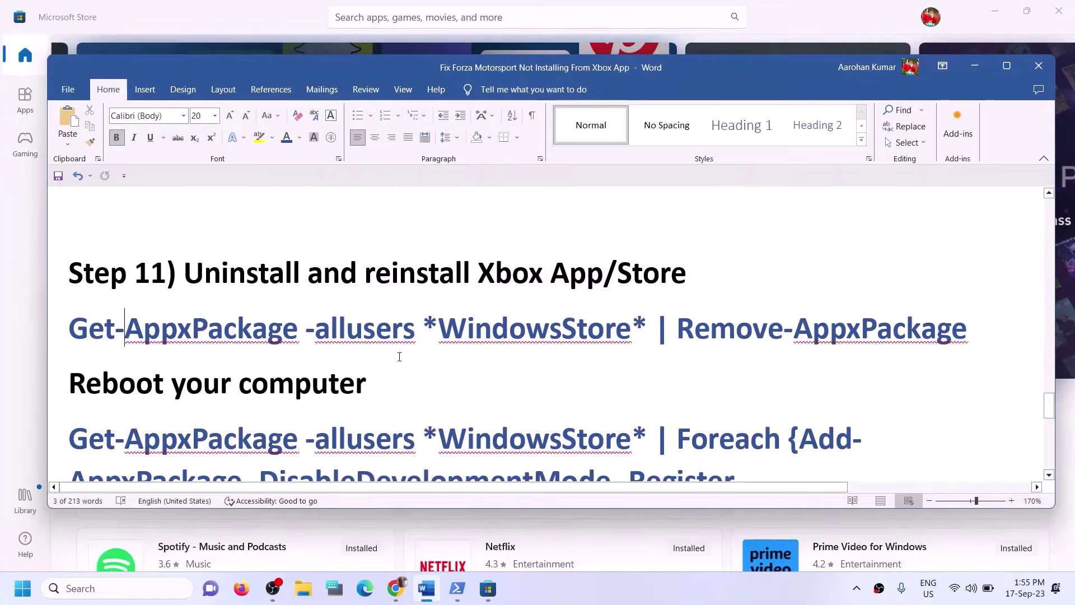
scroll(399, 357, down, 1)
scroll(500, 355, up, 1)
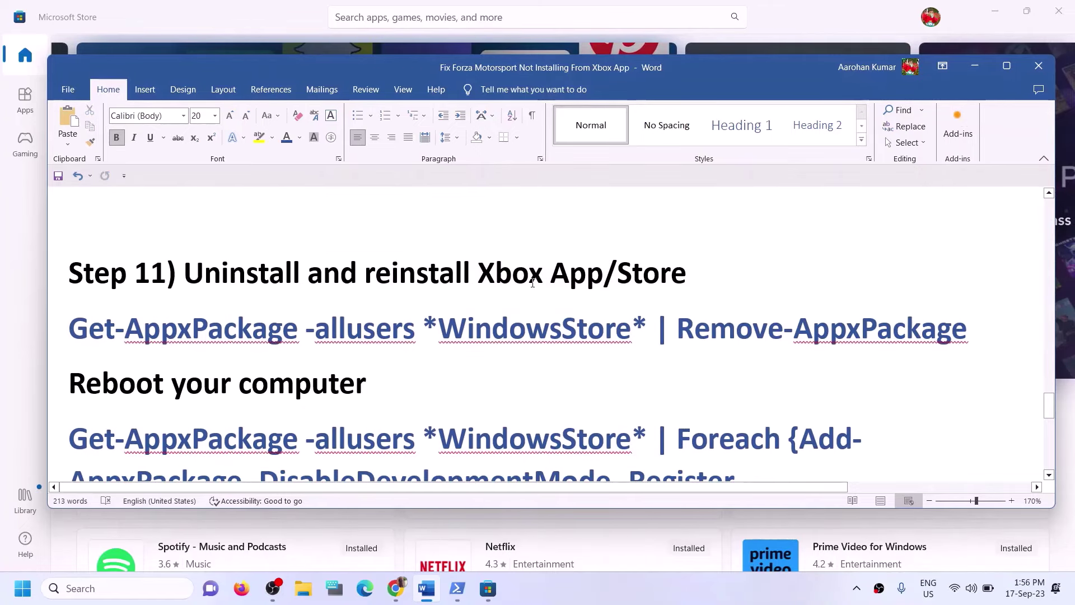
Find the Xbox app via Windows search 'xbox' and confirm its uninstall
click(110, 591)
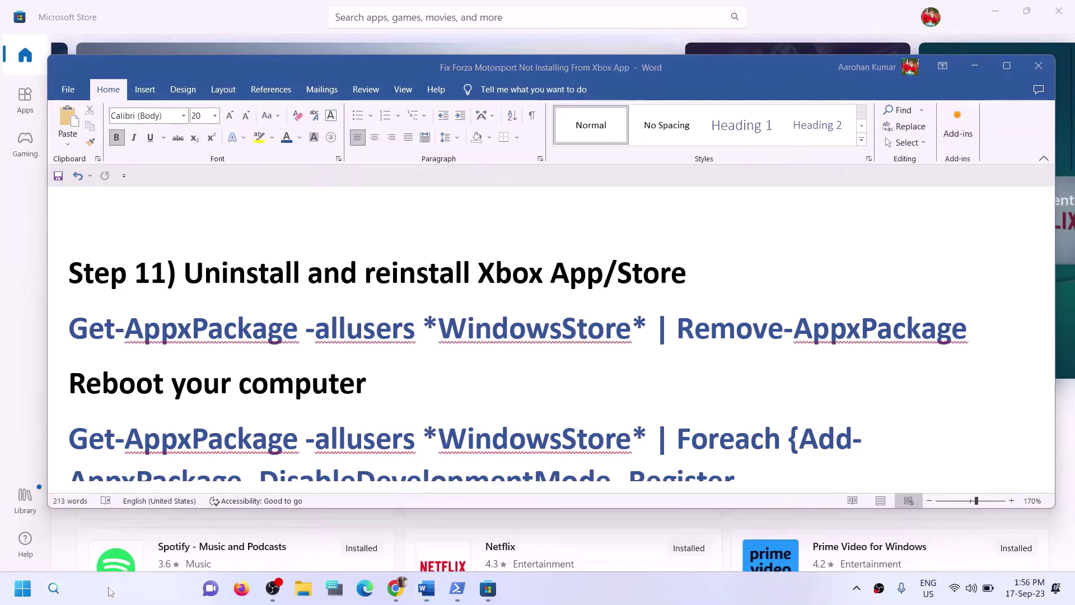
text(xbox)
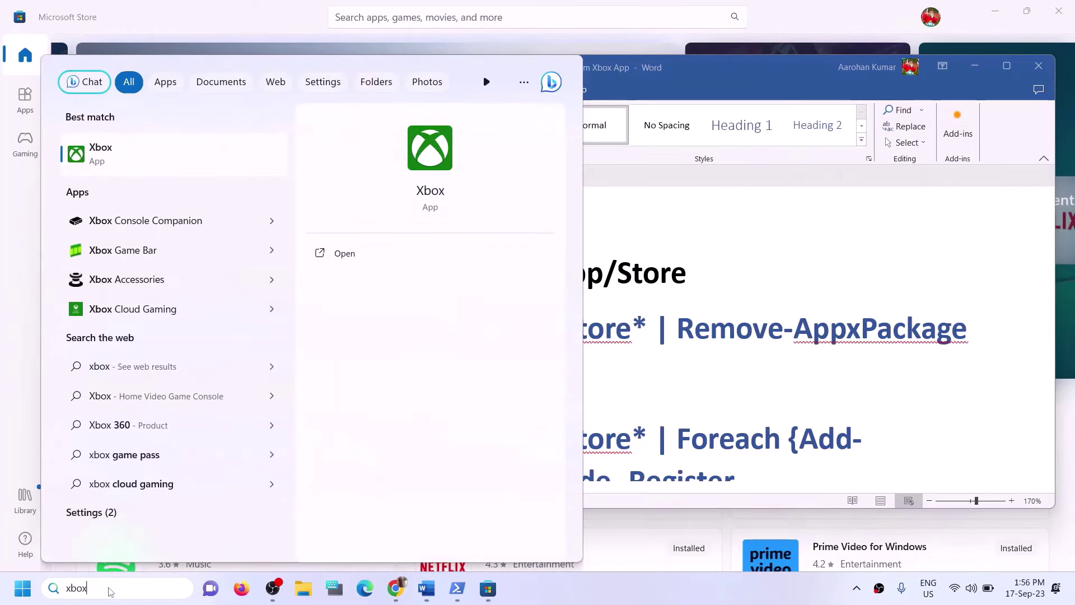
right_click(128, 166)
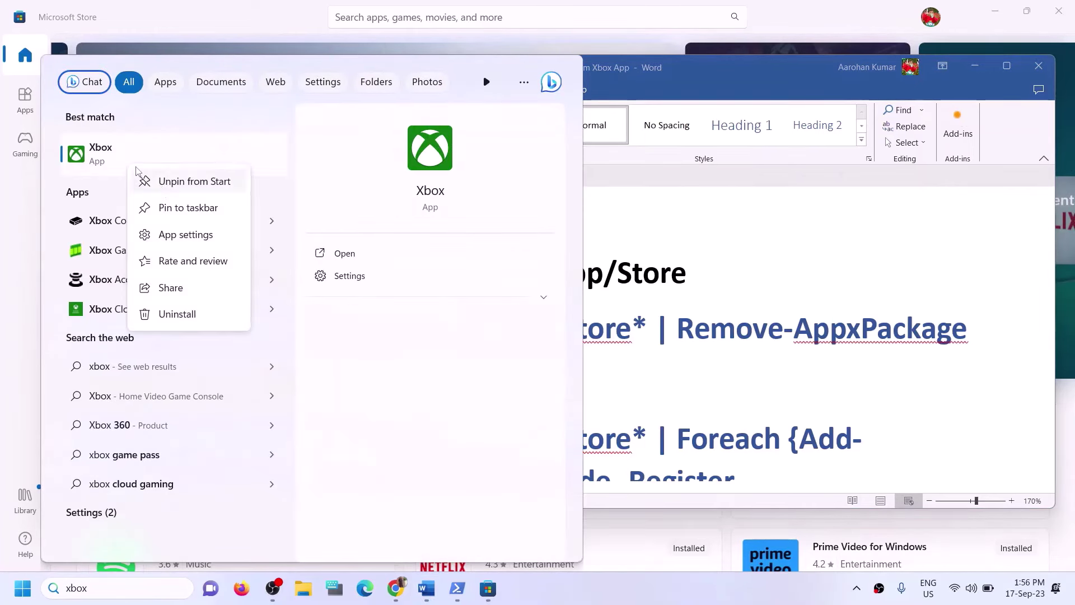
click(190, 317)
click(228, 329)
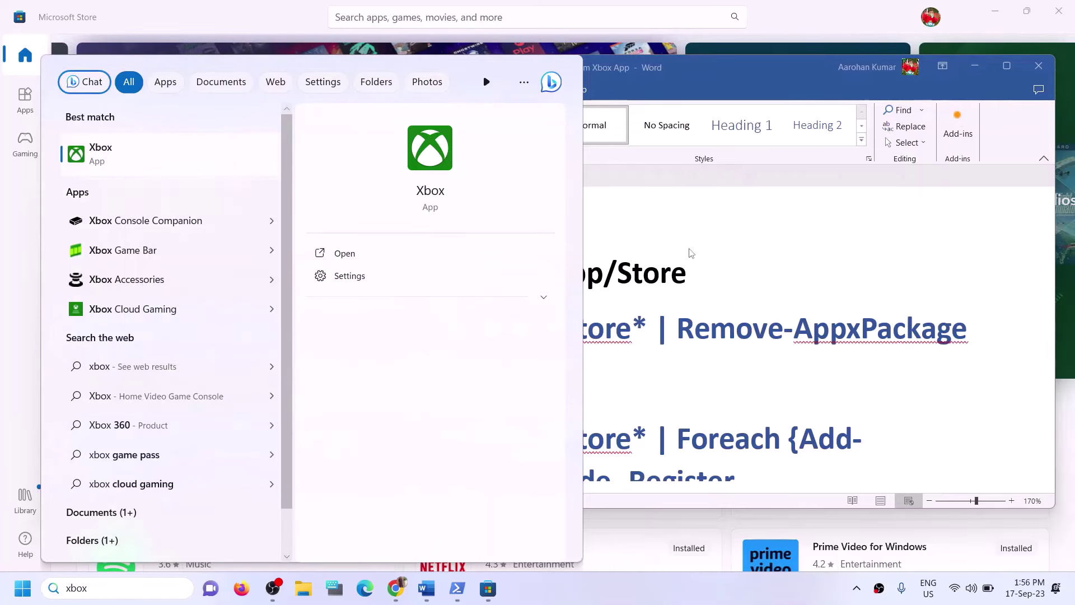
click(644, 272)
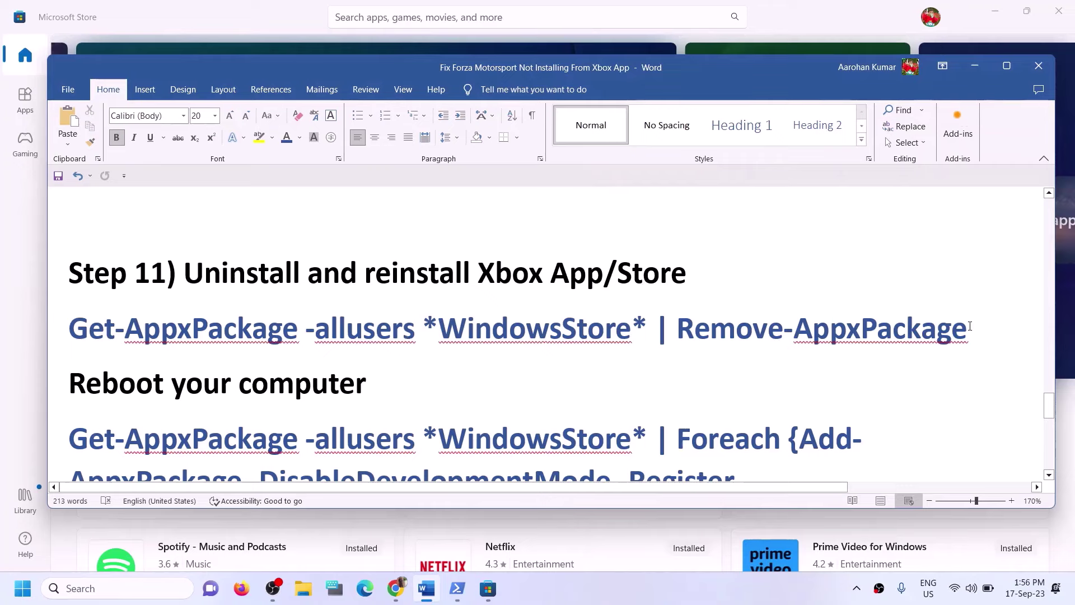
Copy the Remove-AppxPackage command line from the Word notes
drag(971, 329, 101, 332)
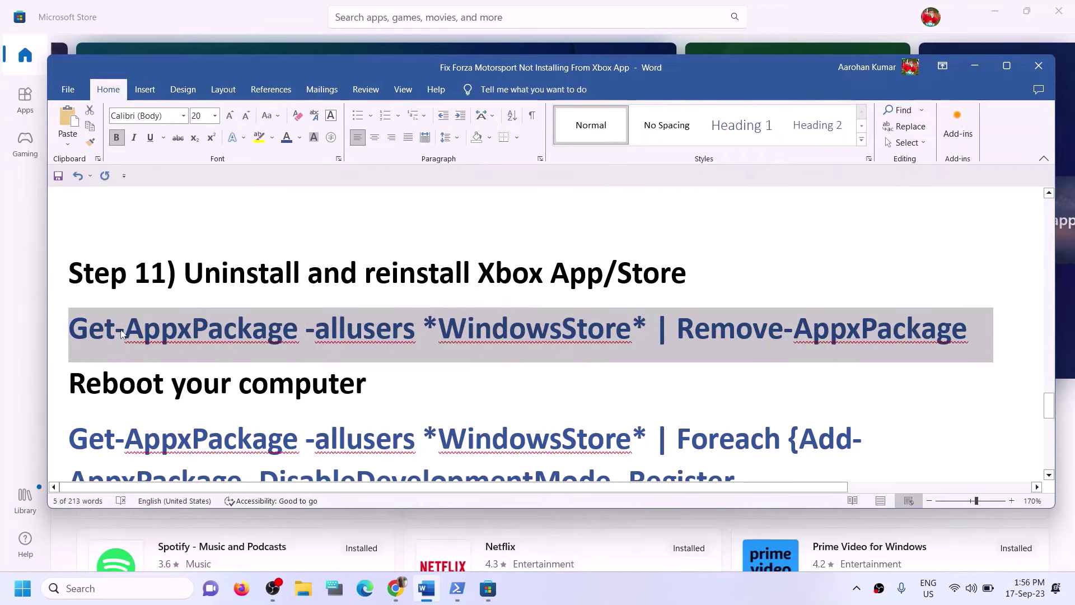
right_click(126, 338)
click(162, 378)
Launch Windows PowerShell as administrator and paste the Remove-AppxPackage command
click(146, 595)
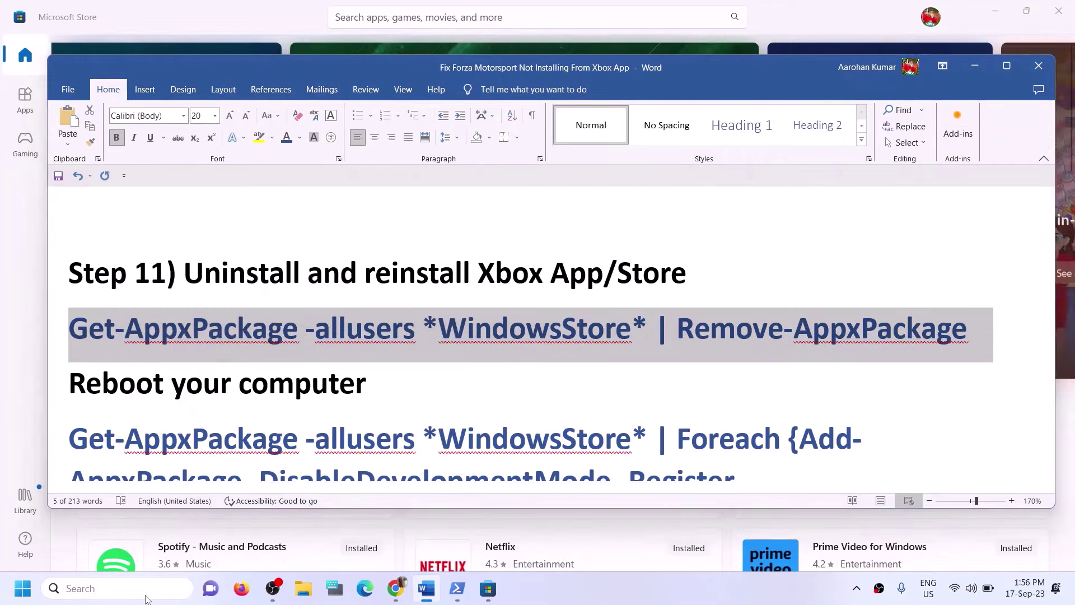
text(powe)
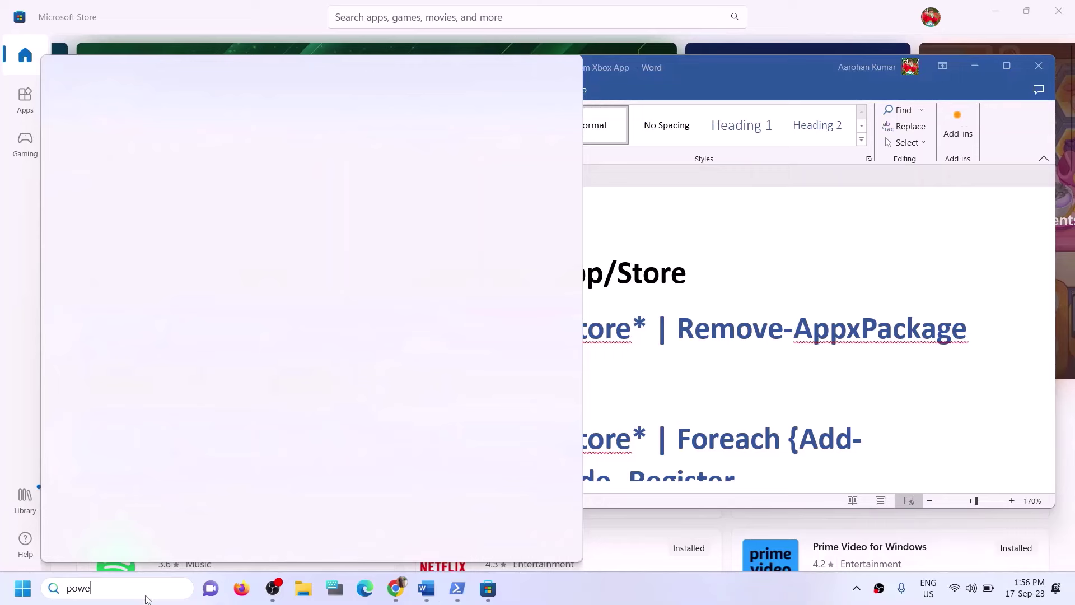
text(rshell)
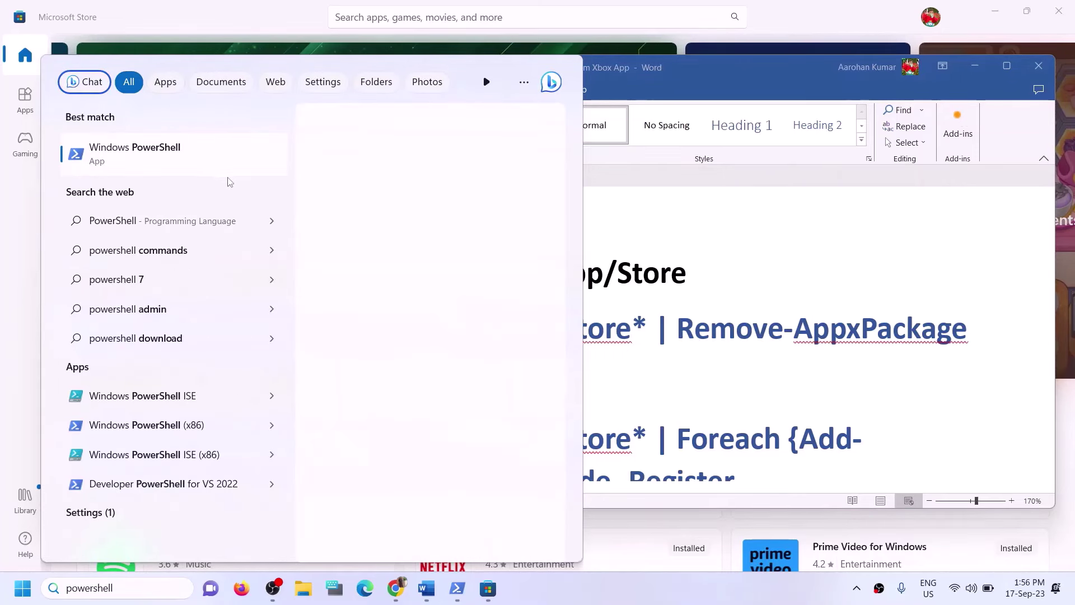
right_click(203, 161)
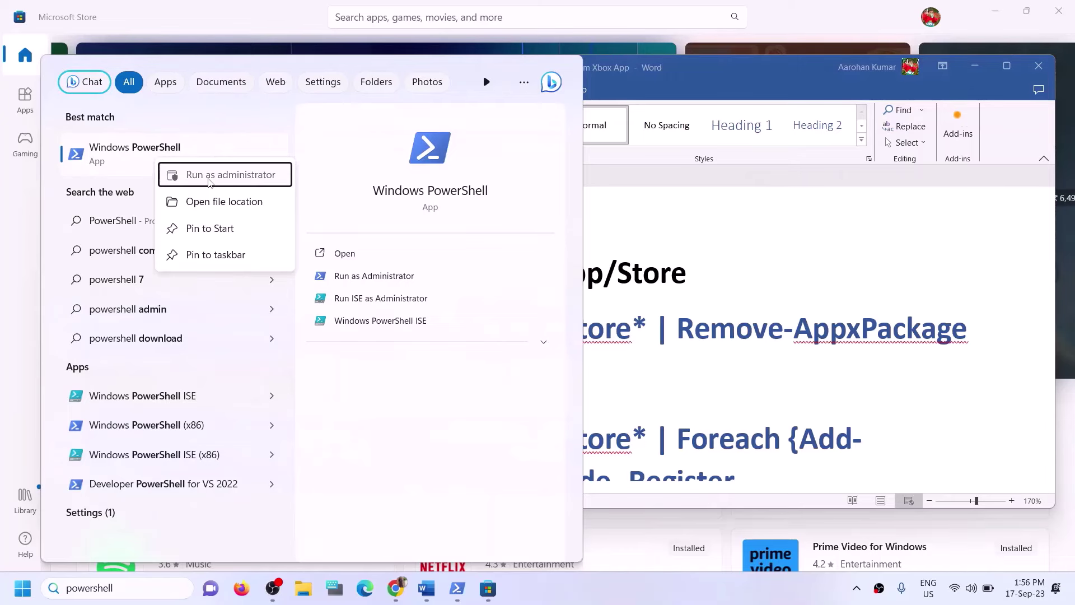
click(208, 179)
click(481, 410)
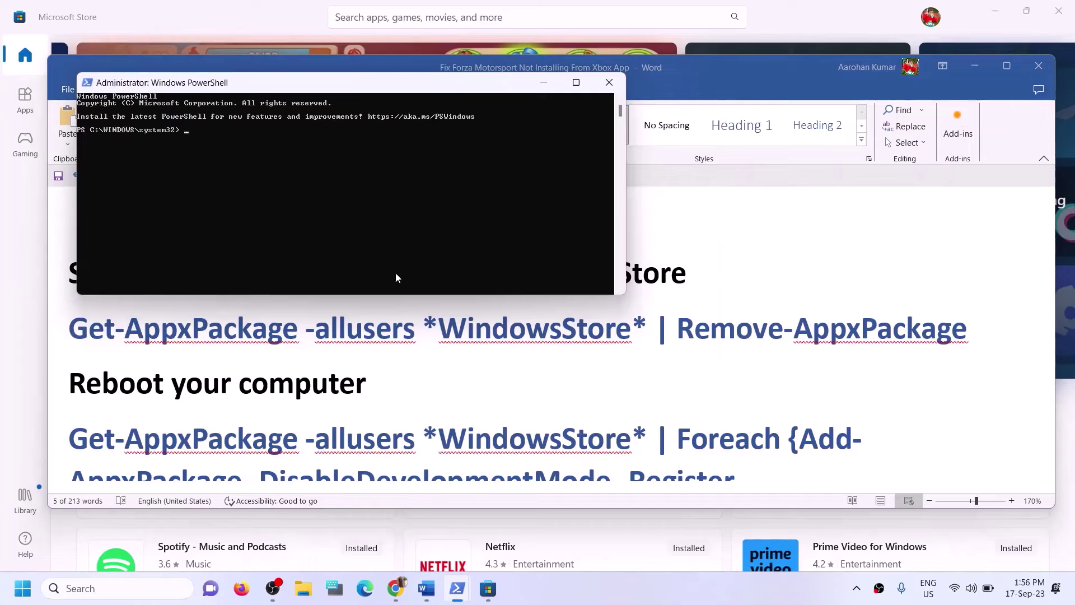
right_click(395, 272)
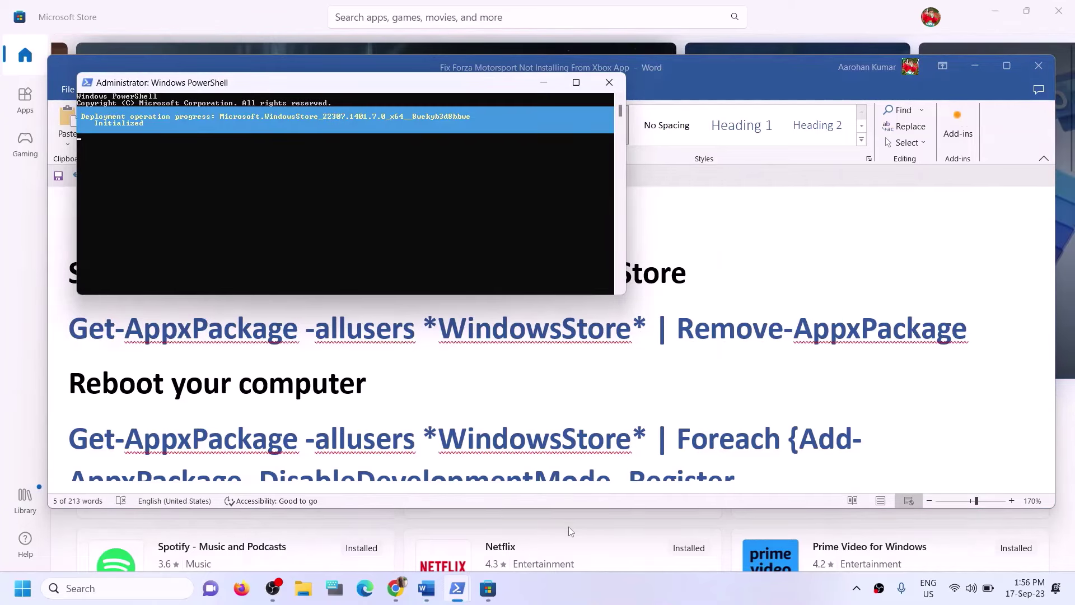
click(234, 16)
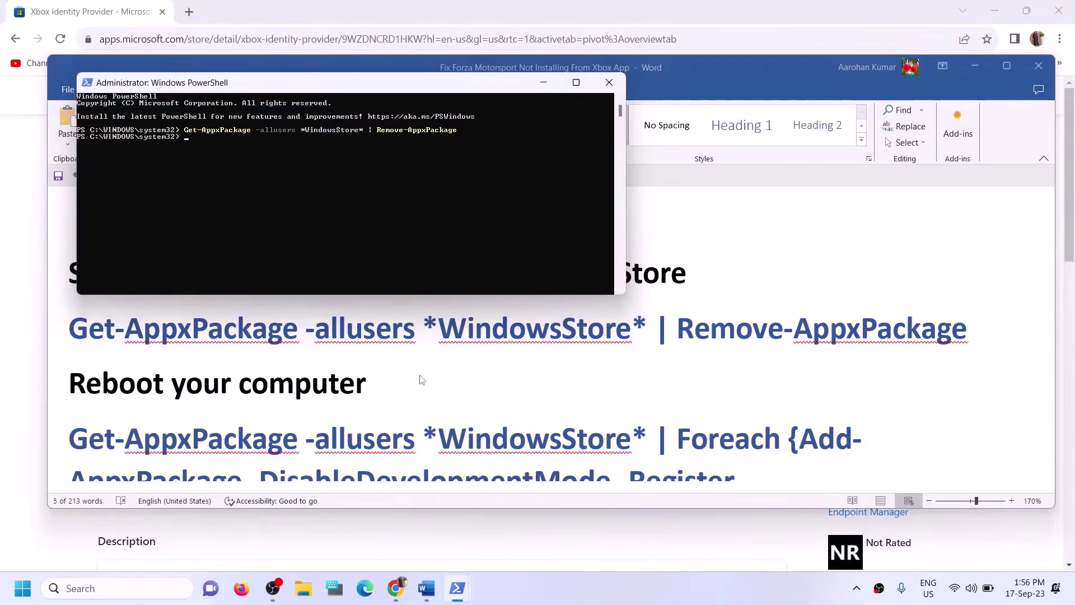
Select the Add-AppxPackage -Register command in the Word notes
key(alt+Tab)
scroll(152, 358, down, 1)
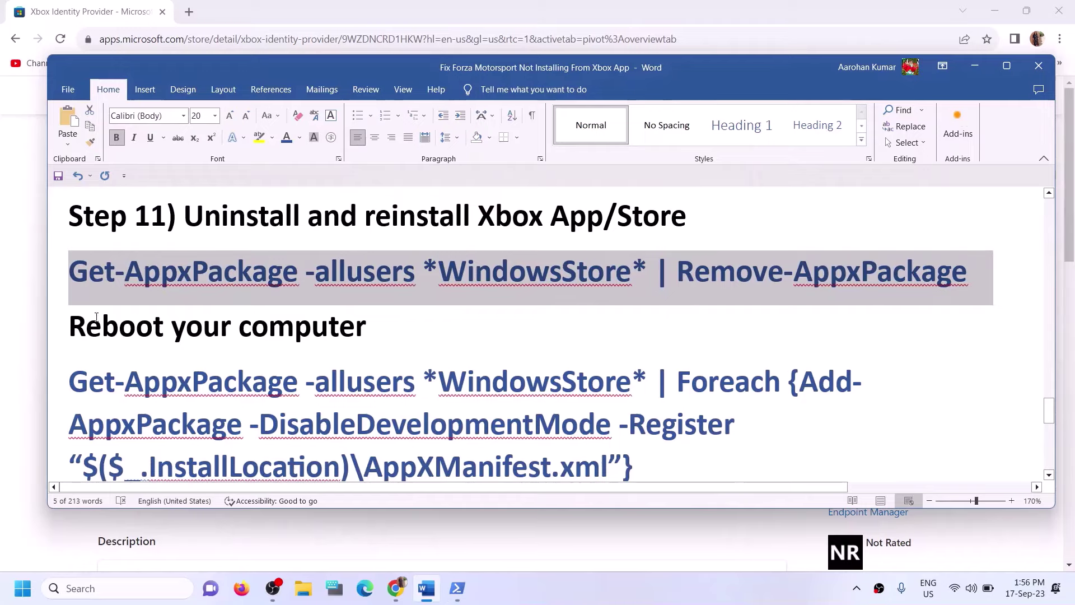
drag(97, 318, 398, 324)
scroll(610, 402, down, 1)
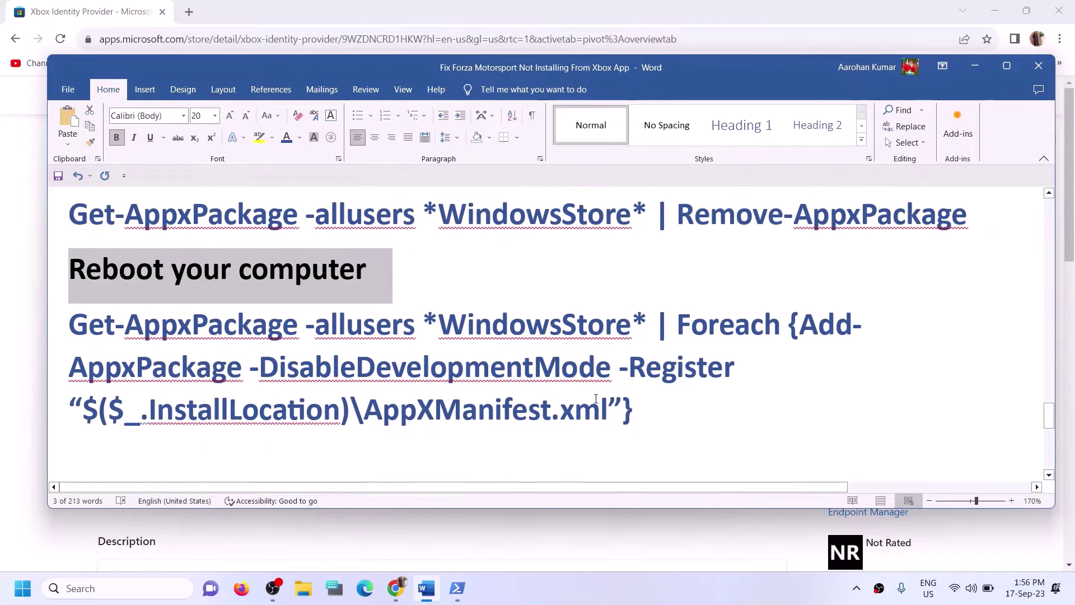
drag(596, 399, 98, 333)
mouse_move(457, 588)
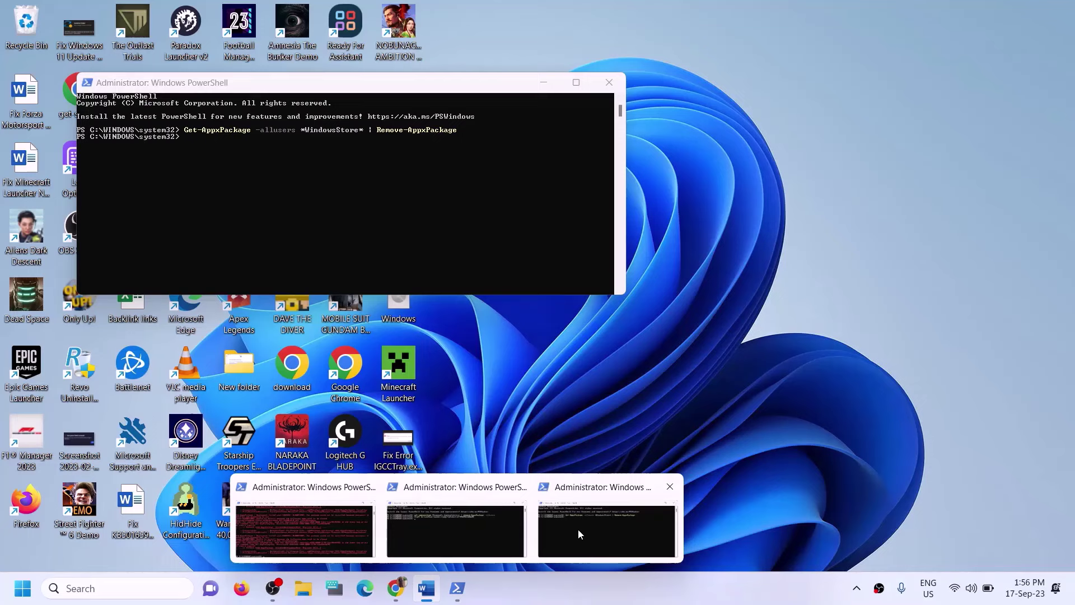
click(578, 528)
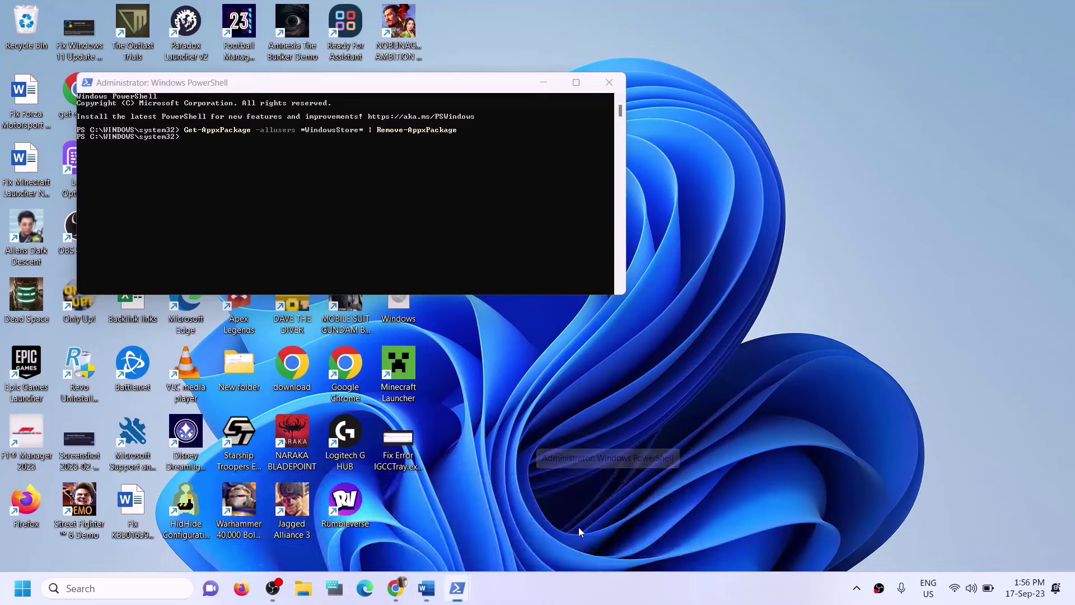
key(alt+Tab)
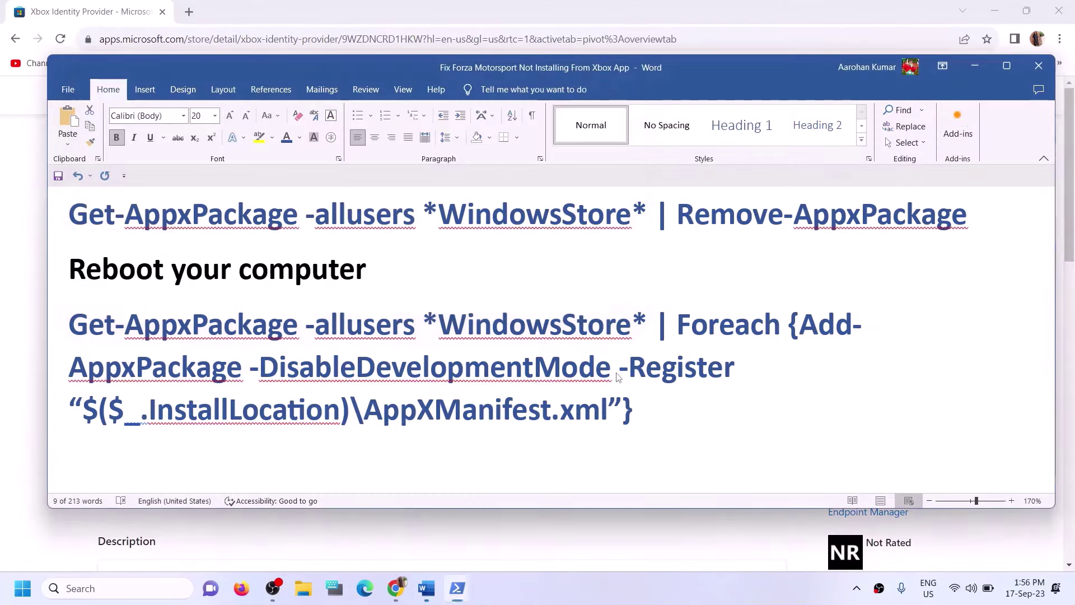
Paste and run the Add-AppxPackage re-register command in administrator PowerShell
drag(79, 271, 373, 274)
triple_click(372, 273)
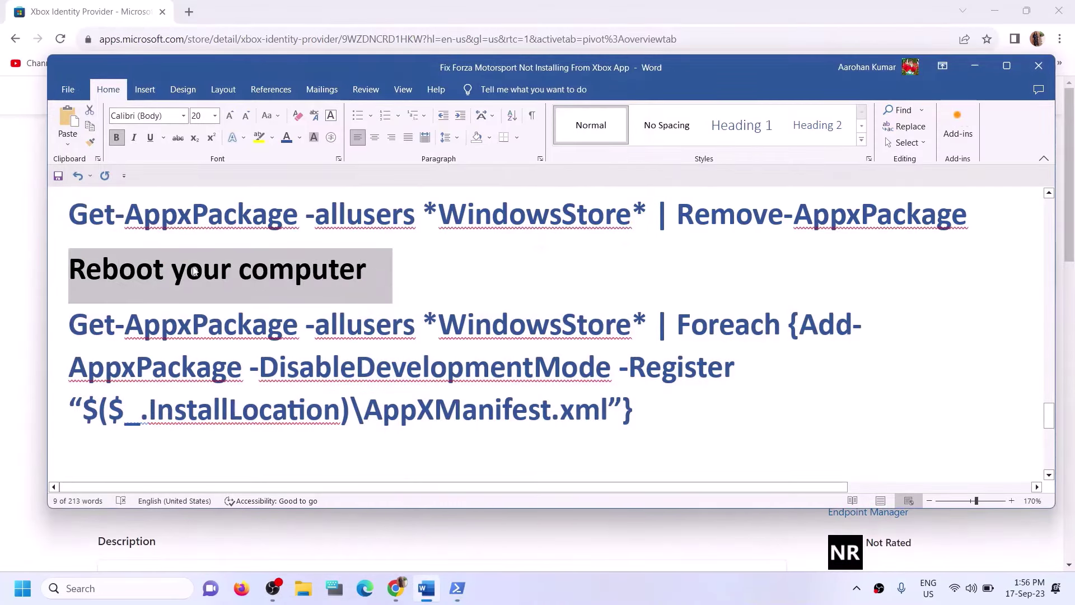
mouse_move(443, 590)
click(597, 543)
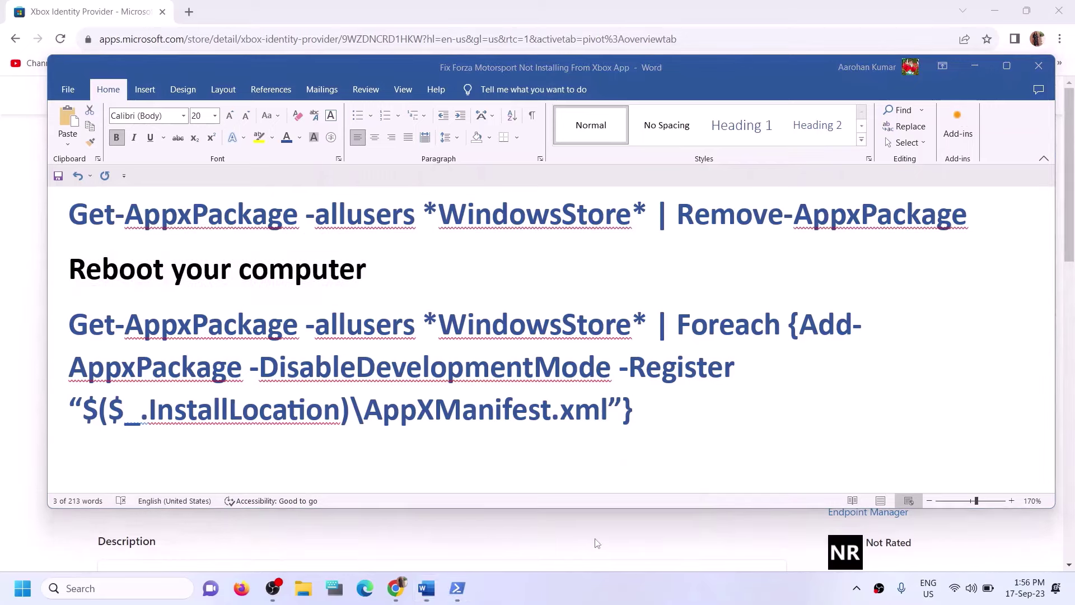
click(576, 526)
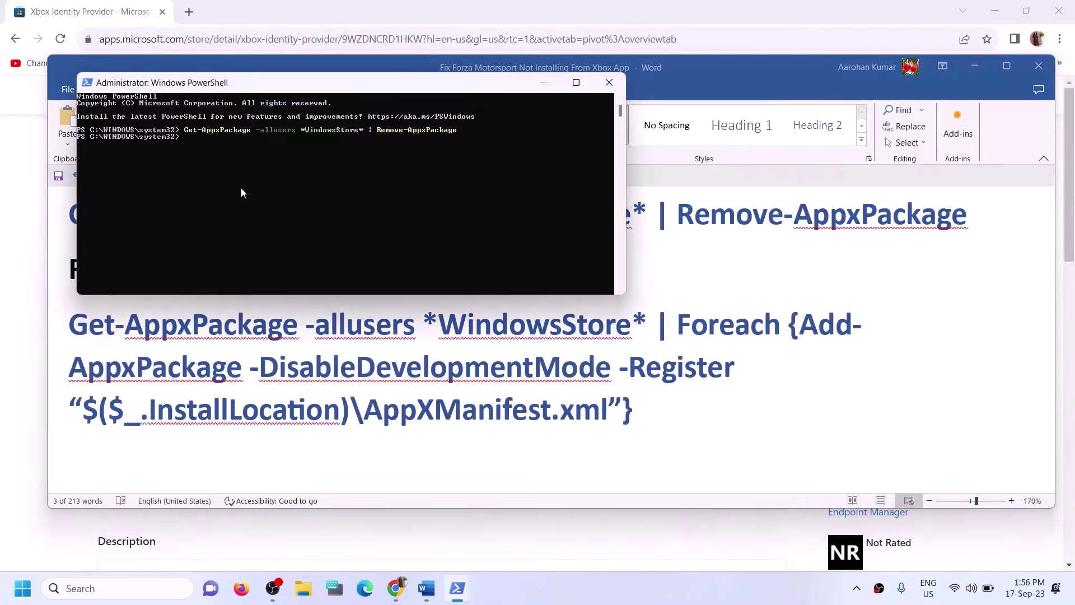
right_click(214, 167)
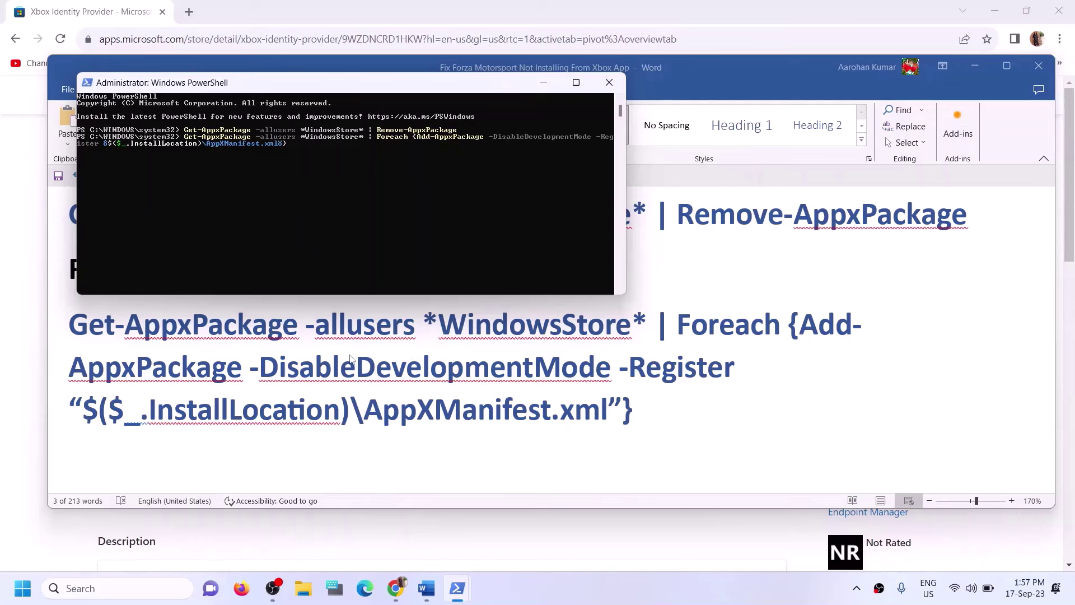
key(Return)
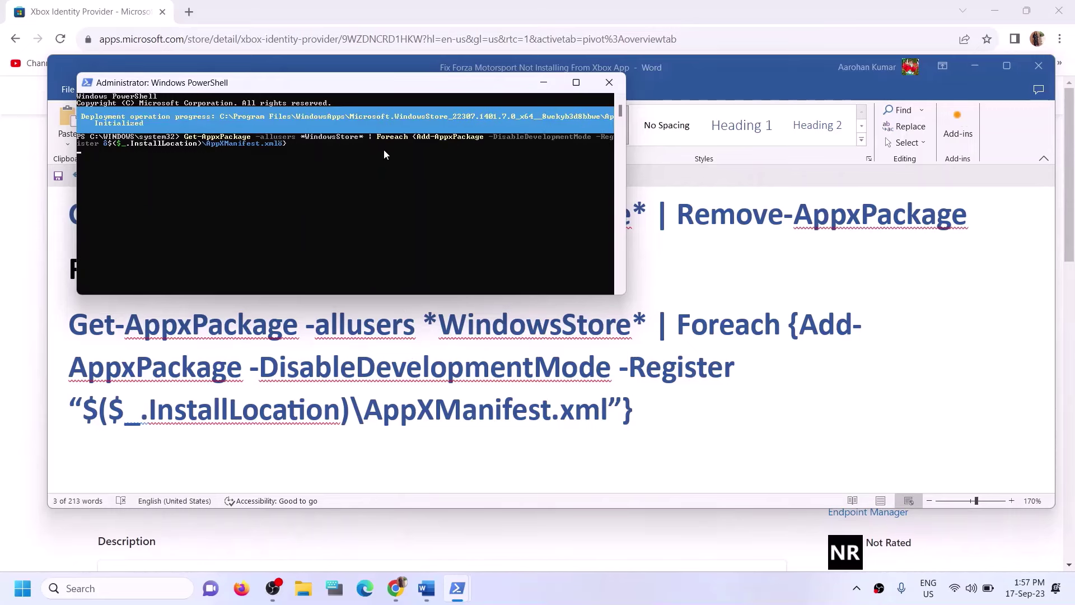
Search Windows for 'store', then dismiss the search without opening anything
click(104, 588)
text(store)
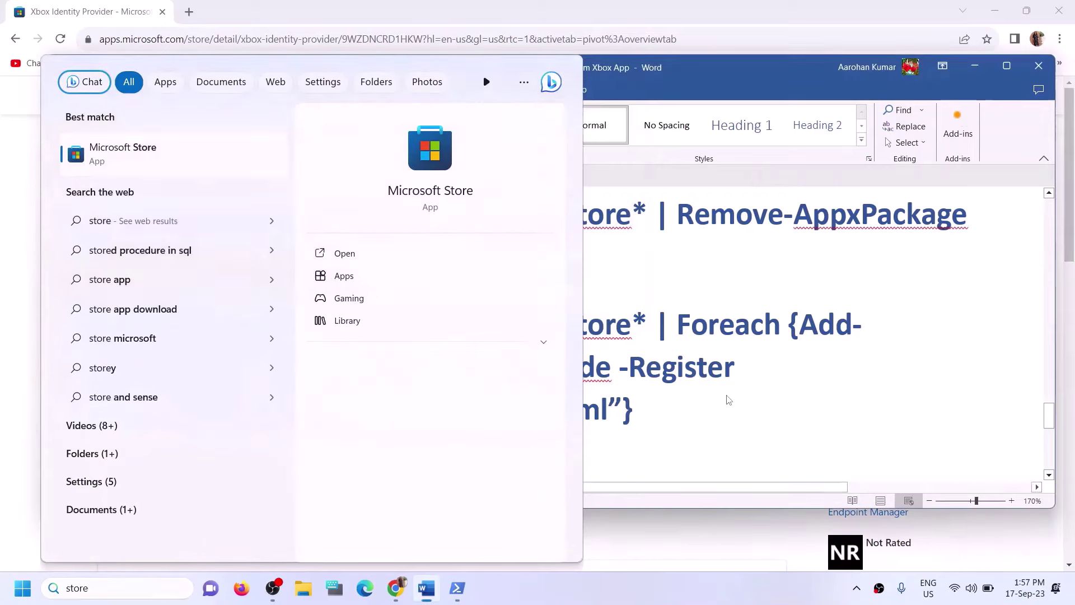
click(727, 401)
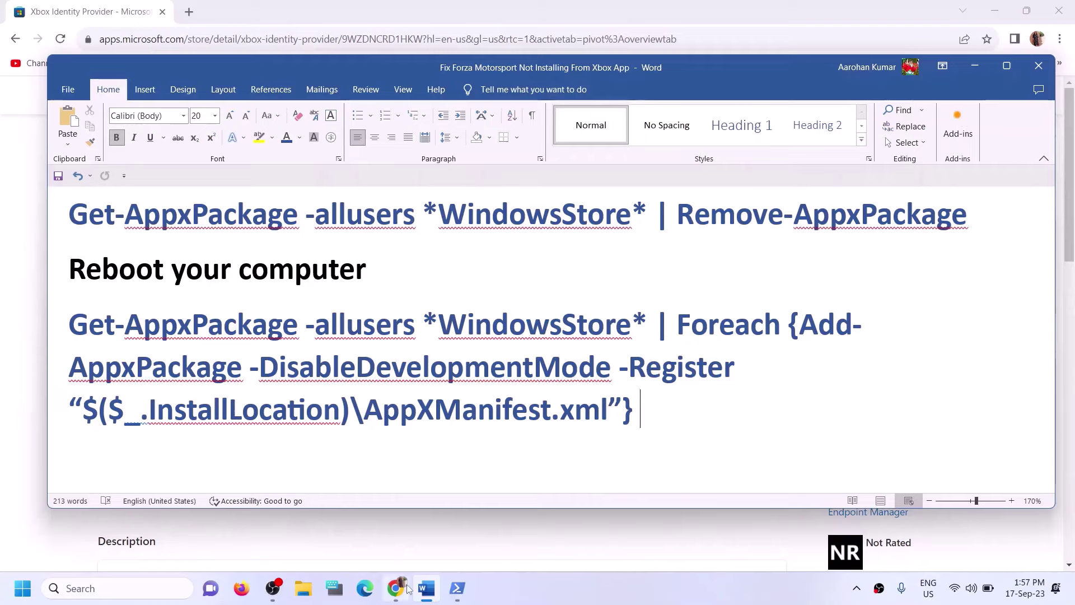
Open Microsoft Store from a Windows search for 'store' and maximize it
click(131, 586)
text(s)
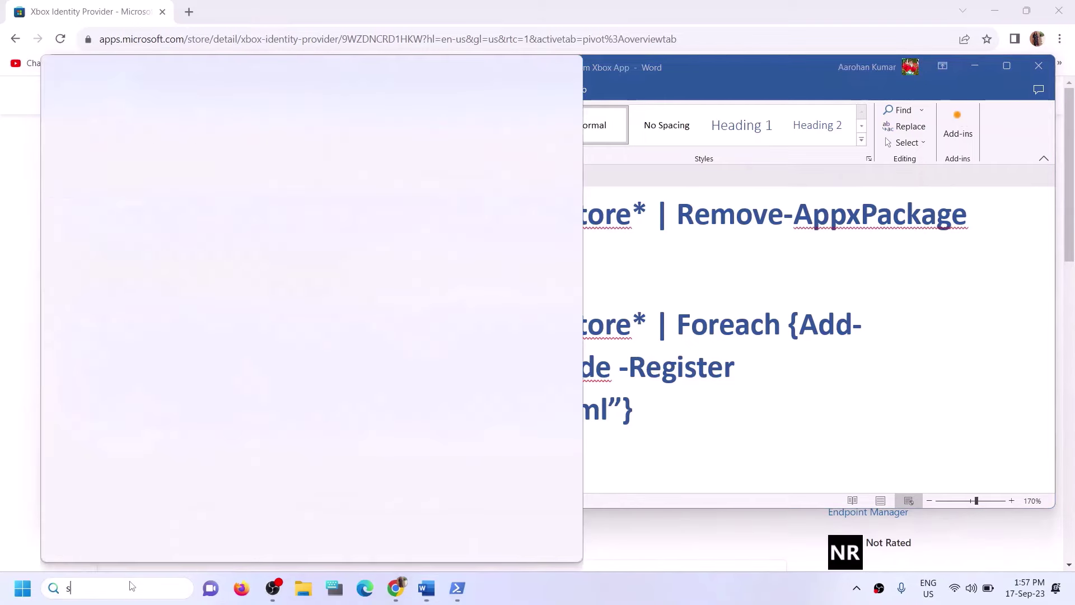
text(tore)
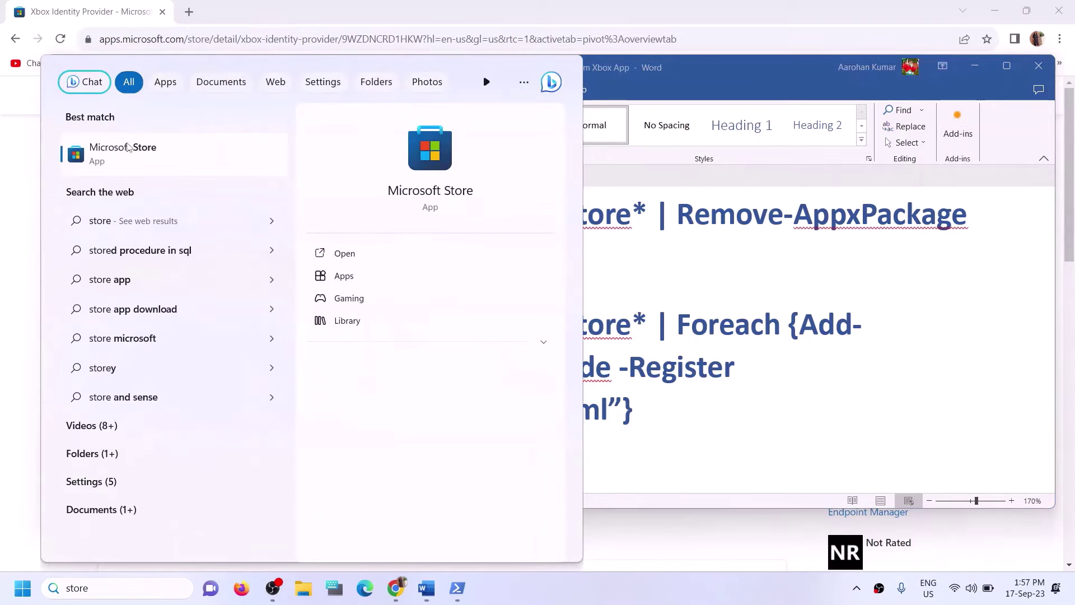
click(447, 152)
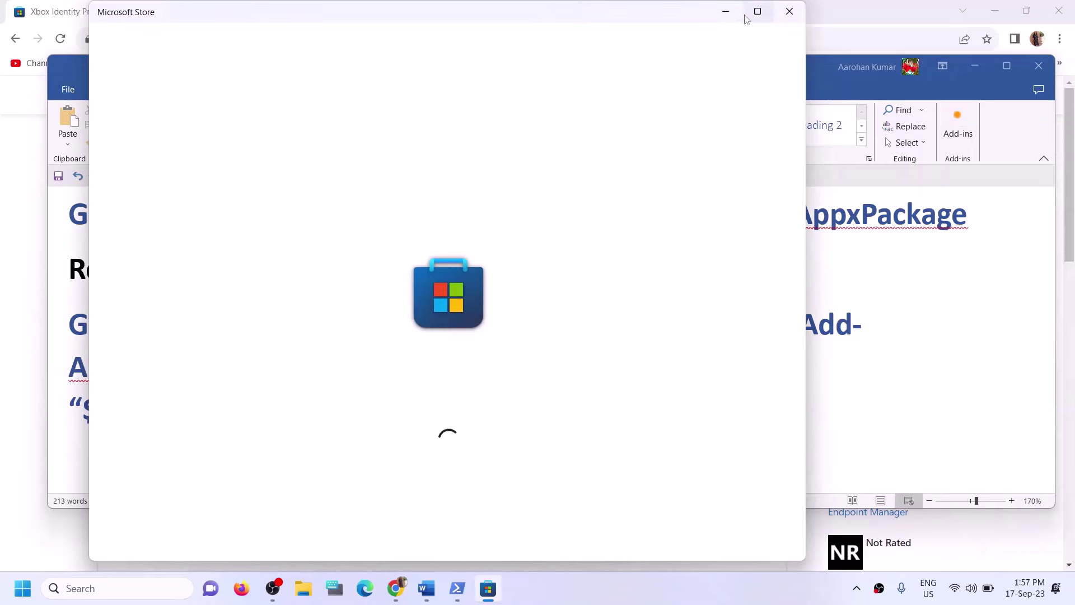
click(762, 12)
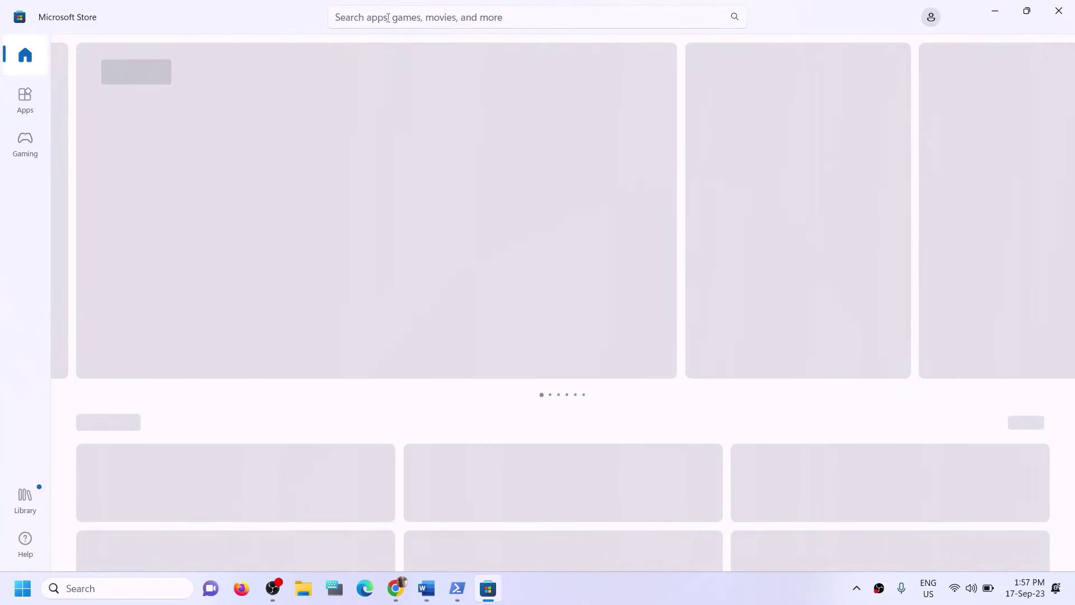
Search the Store for 'xbox', open the Xbox app page and approve its install
click(387, 17)
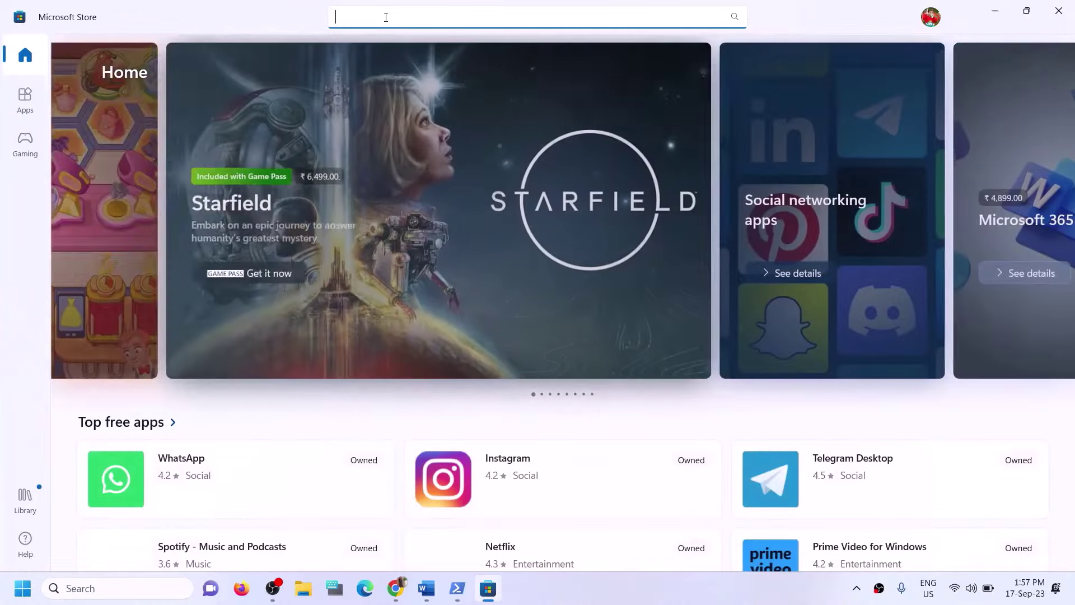
text(xbox)
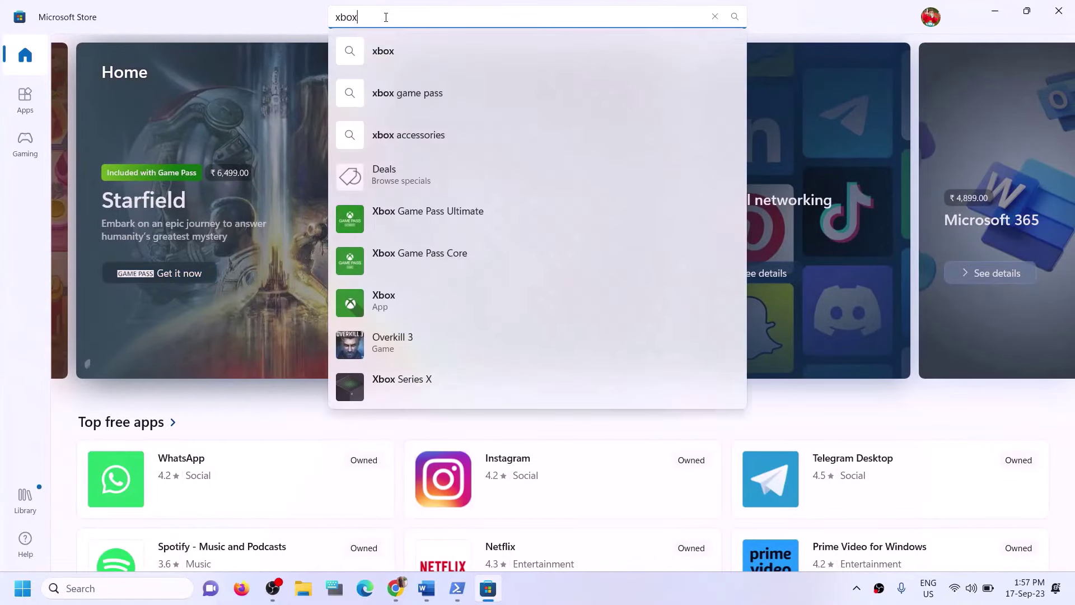
click(395, 294)
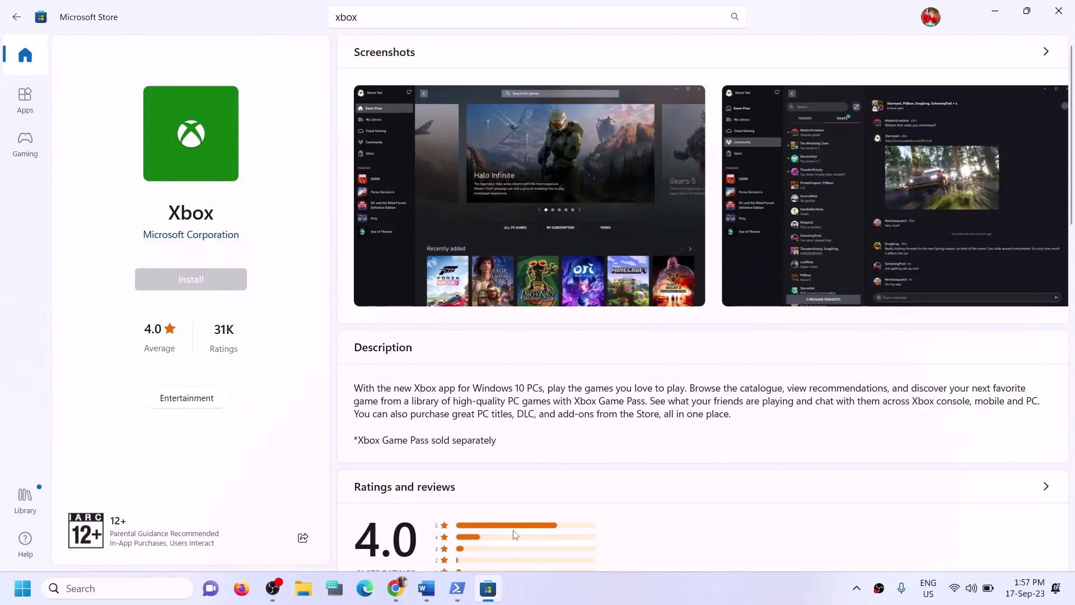
click(456, 404)
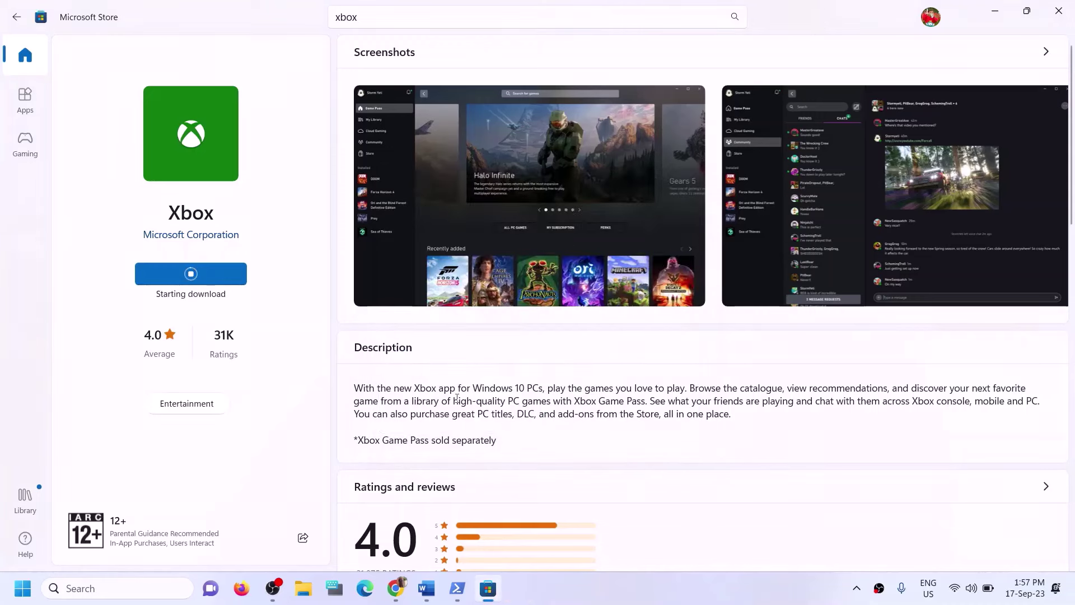